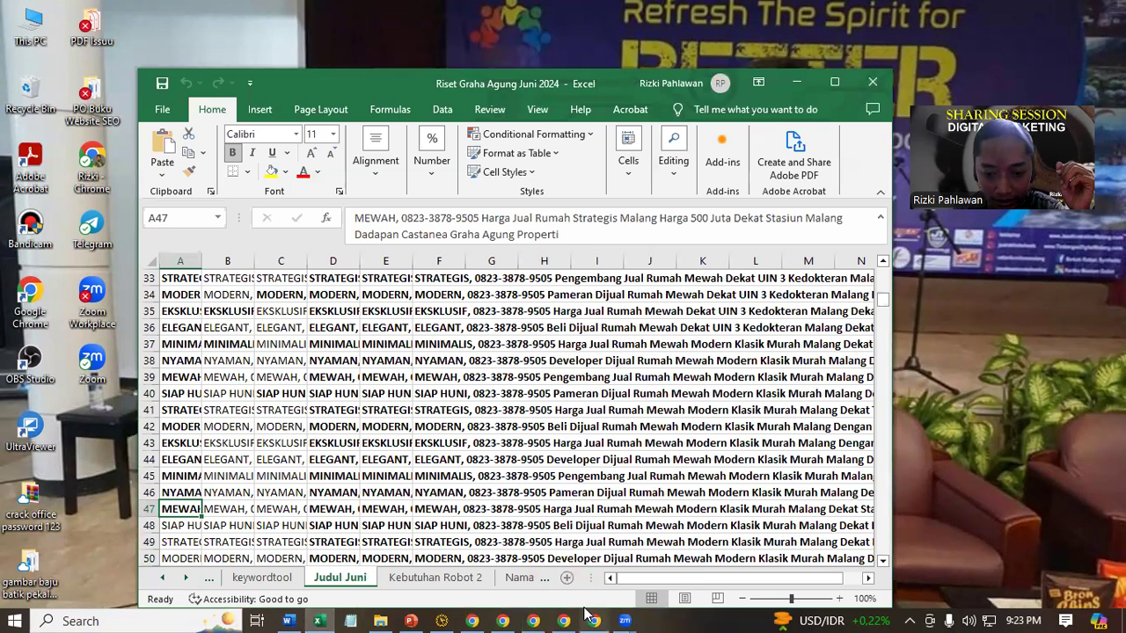
# Step: Switch to the Laporan Juli spreadsheet in Chrome and review the link list on sheet 20 down to its last row
pyautogui.click(594, 621)
pyautogui.click(156, 357)
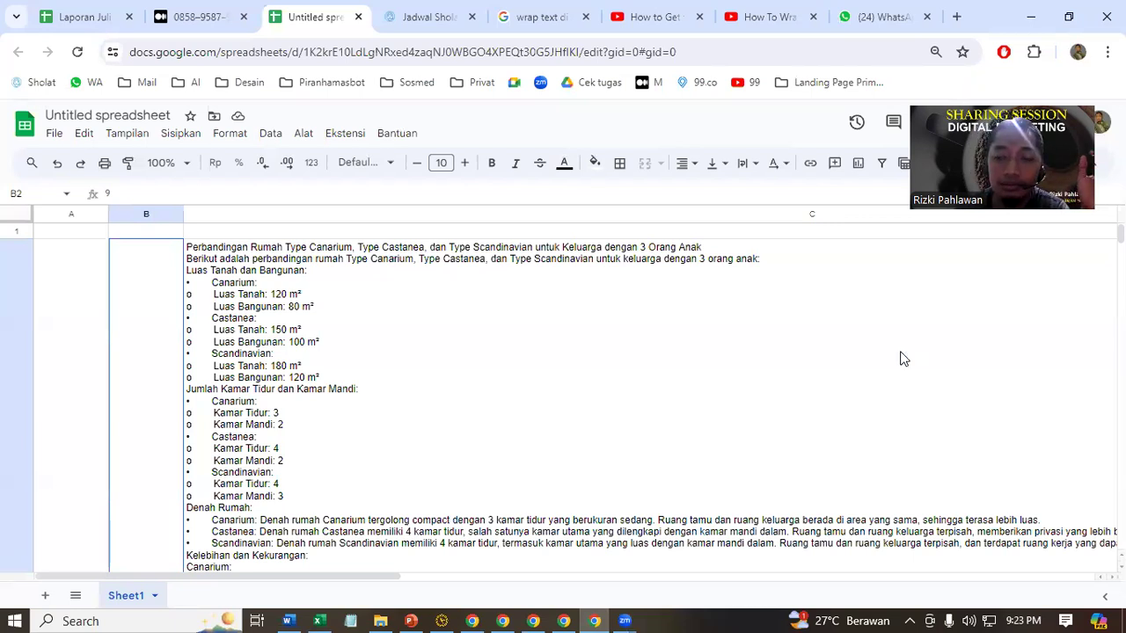
pyautogui.click(46, 7)
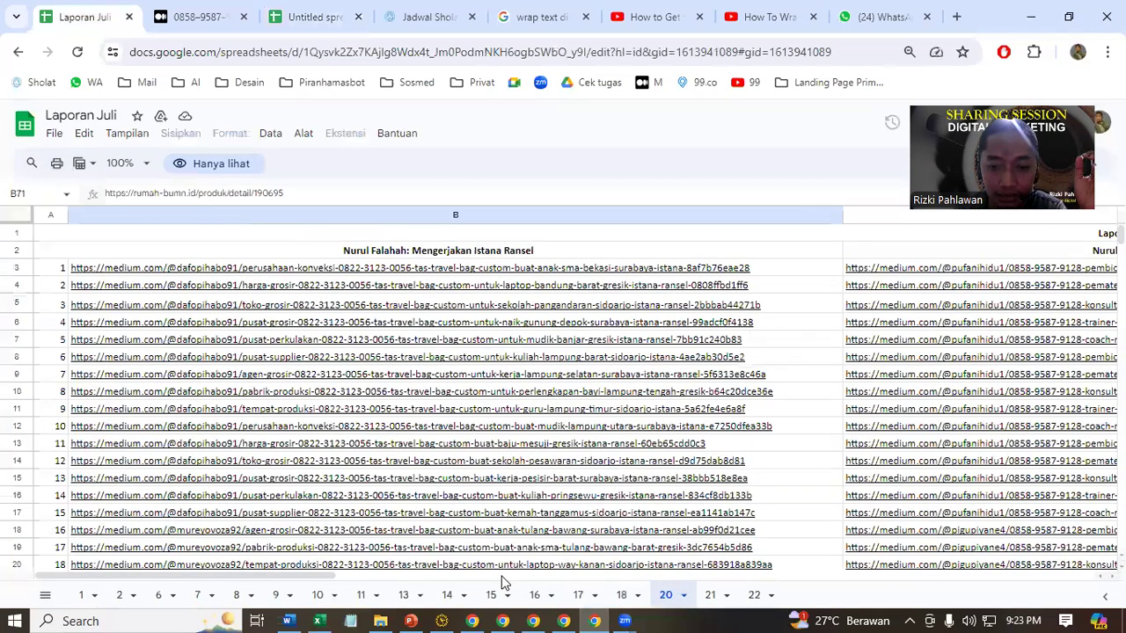
pyautogui.scroll(-5, 802, 286)
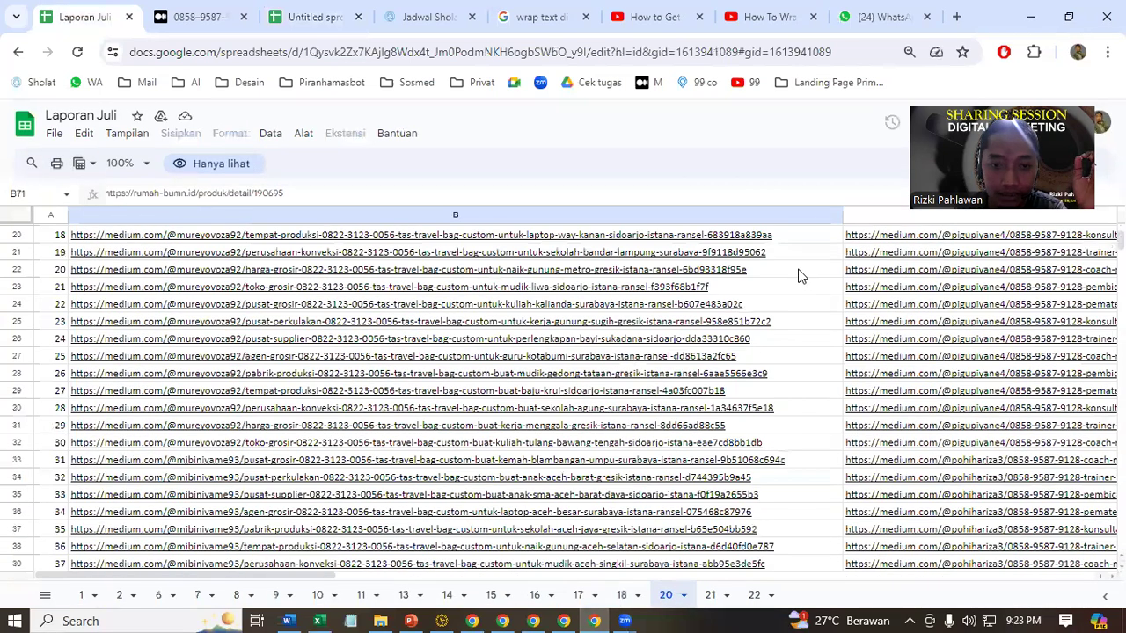
pyautogui.scroll(-15, 668, 337)
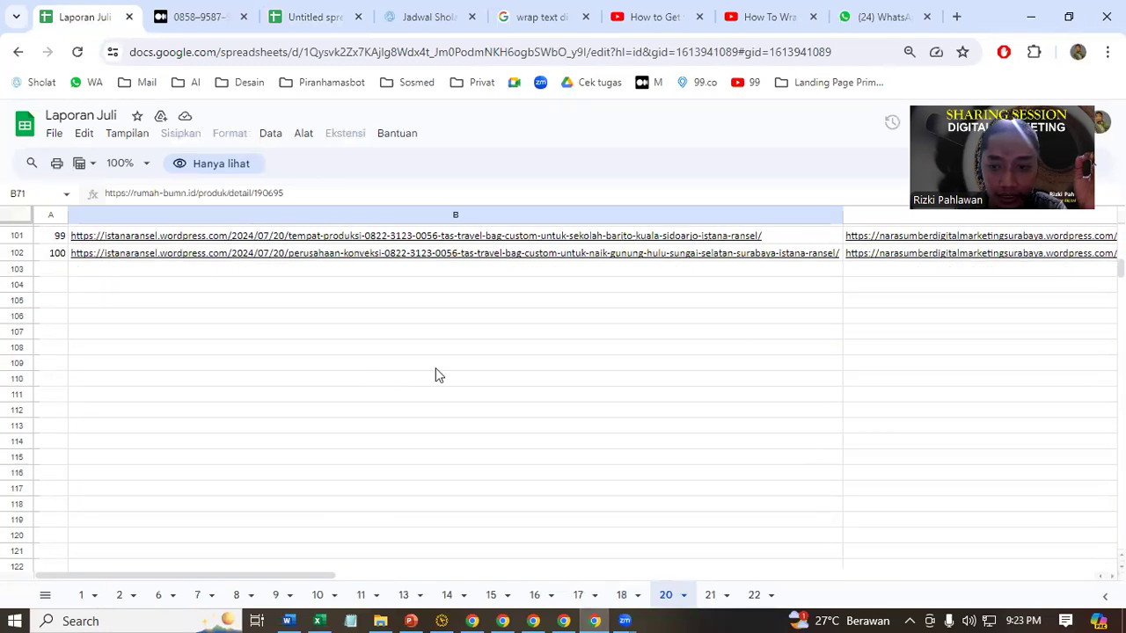
pyautogui.click(632, 333)
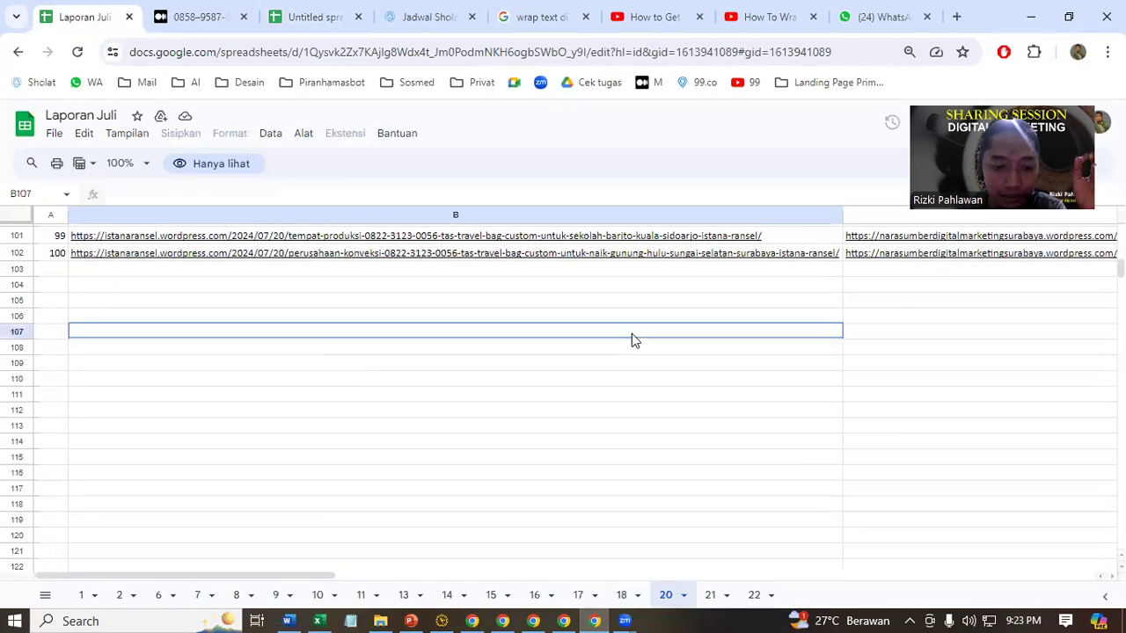
# Step: Browse the daily report sheets of Laporan Juli backwards from sheet 20 to sheet 10 and view sheet 11
pyautogui.hotkey('ctrl', 'shift', 'pageup')
pyautogui.hotkey('ctrl', 'shift', 'pageup')
pyautogui.hotkey('ctrl', 'shift', 'pageup')
pyautogui.hotkey('ctrl', 'shift', 'pageup')
pyautogui.hotkey('ctrl', 'shift', 'pageup')
pyautogui.hotkey('ctrl', 'shift', 'pageup')
pyautogui.hotkey('ctrl', 'shift', 'pageup')
pyautogui.hotkey('ctrl', 'shift', 'pageup')
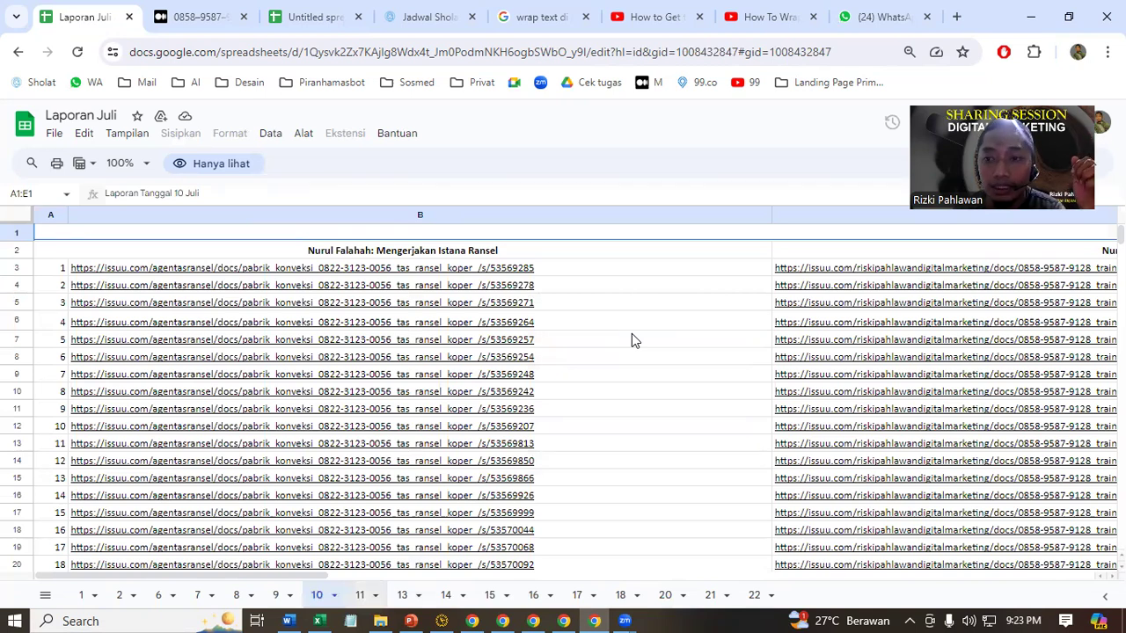
pyautogui.hotkey('ctrl', 'shift', 'pagedown')
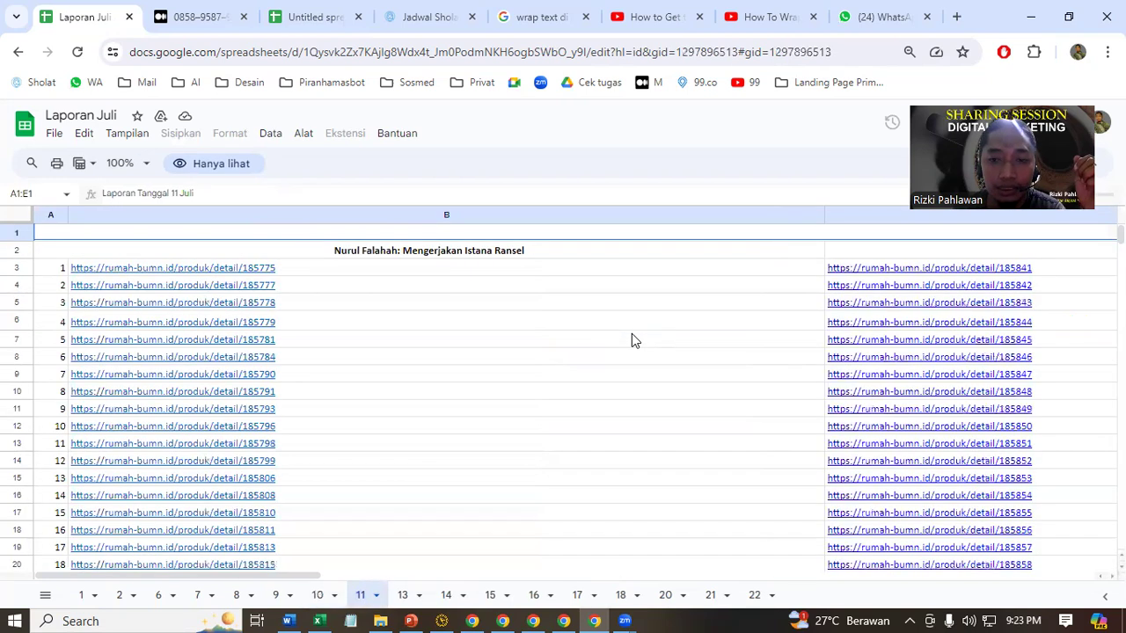
# Step: Review the Medium article linked in cell B8 of sheet 9, and view the reports on sheets 1 and 2
pyautogui.click(276, 595)
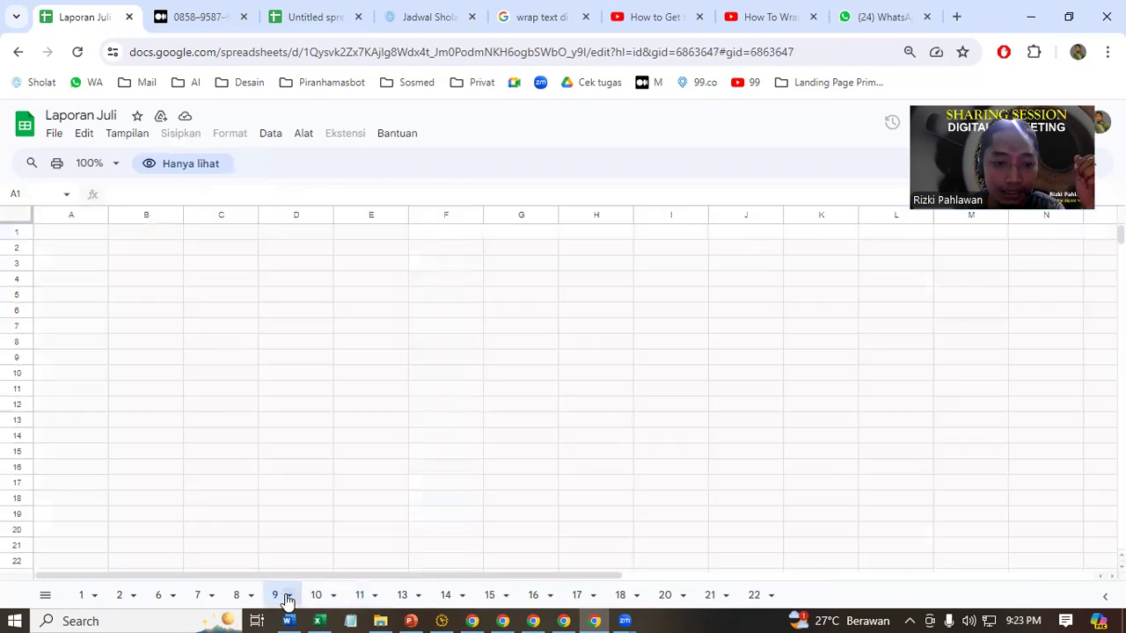
pyautogui.click(185, 358)
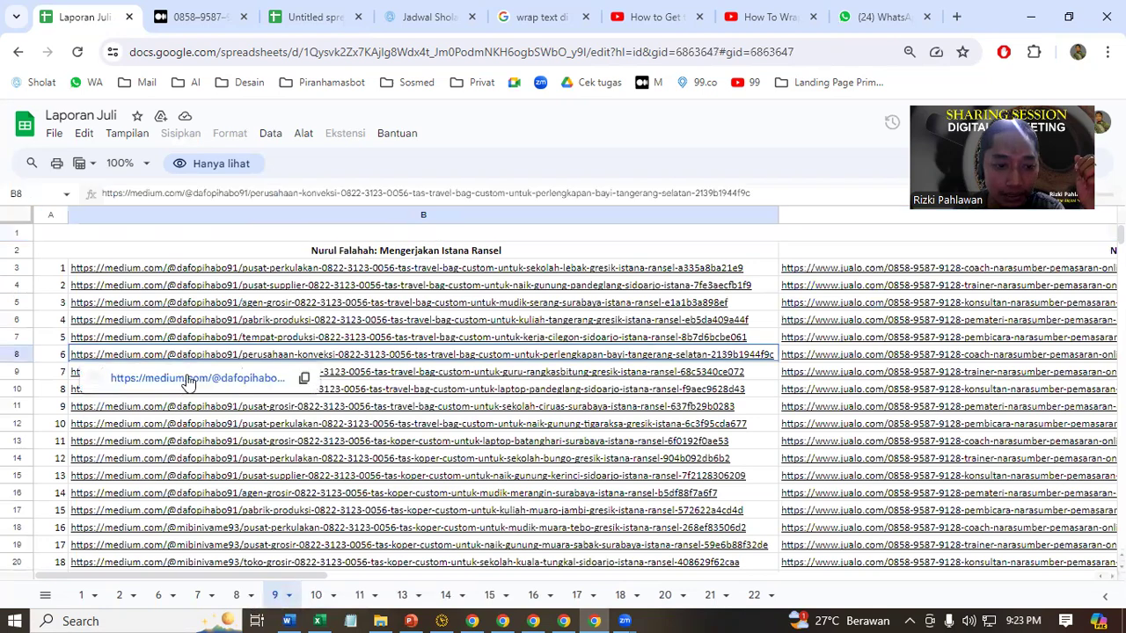
pyautogui.click(187, 380)
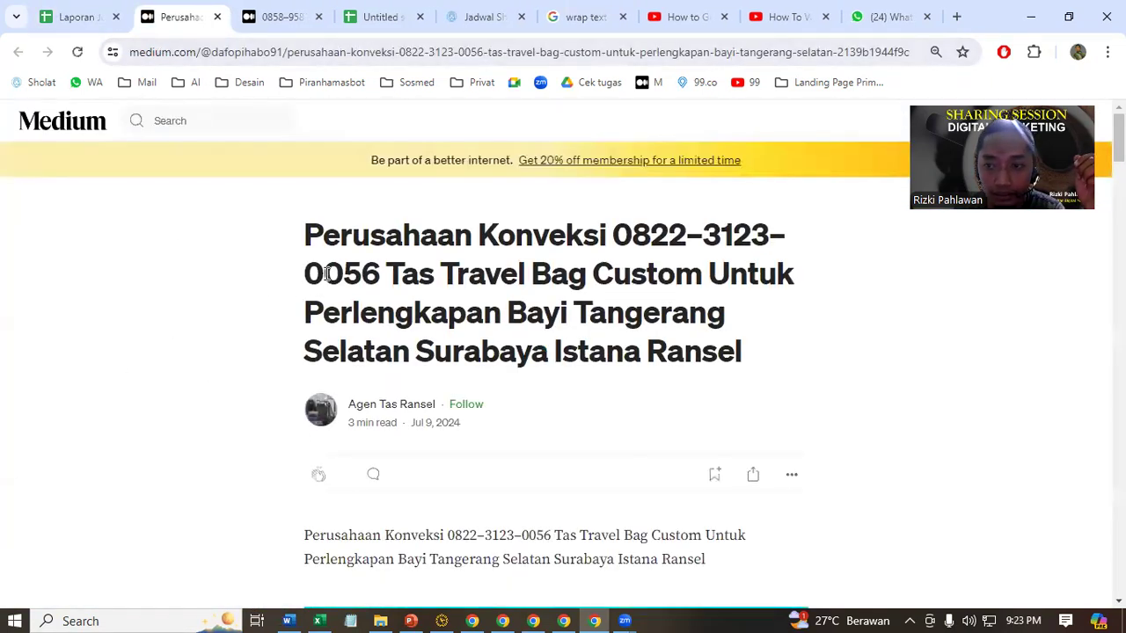
pyautogui.scroll(-6, 695, 402)
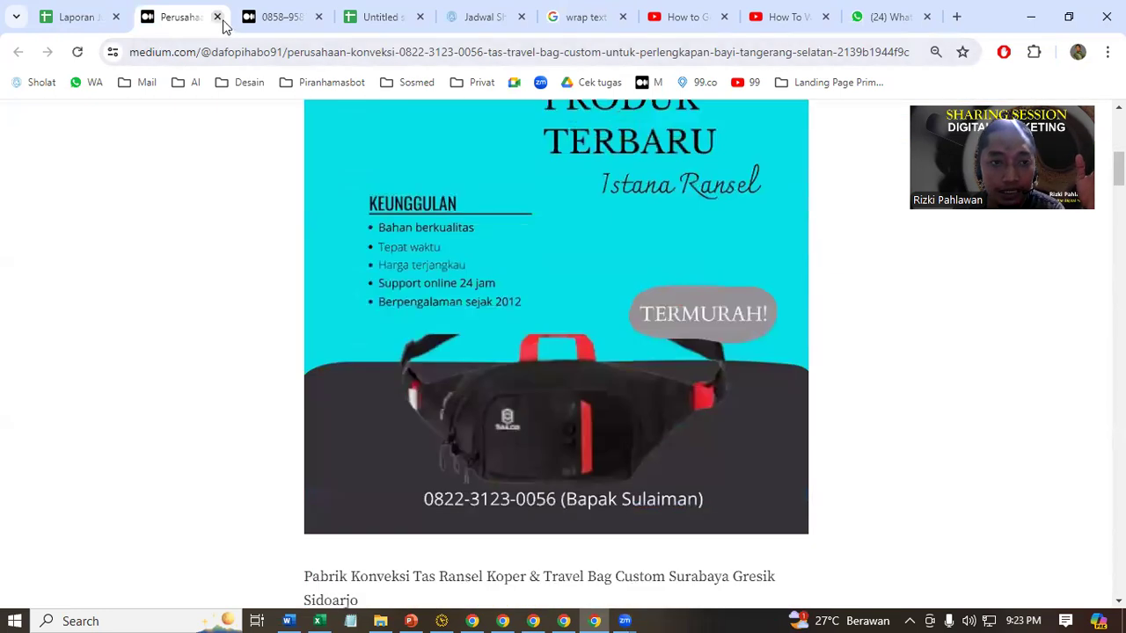
pyautogui.click(217, 17)
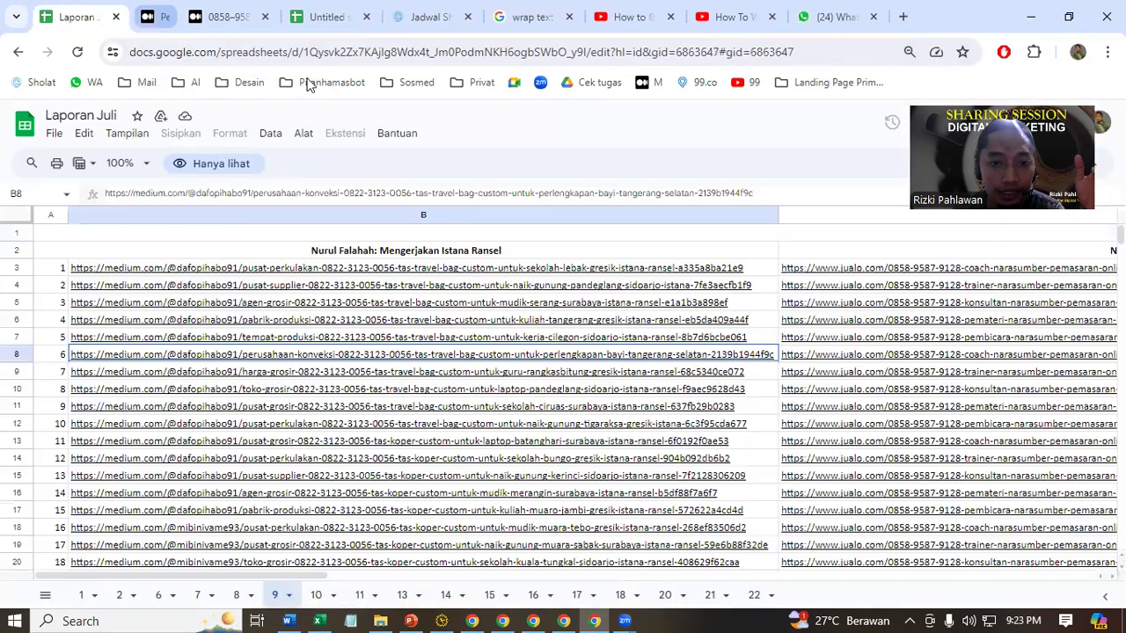
pyautogui.click(95, 598)
pyautogui.click(115, 598)
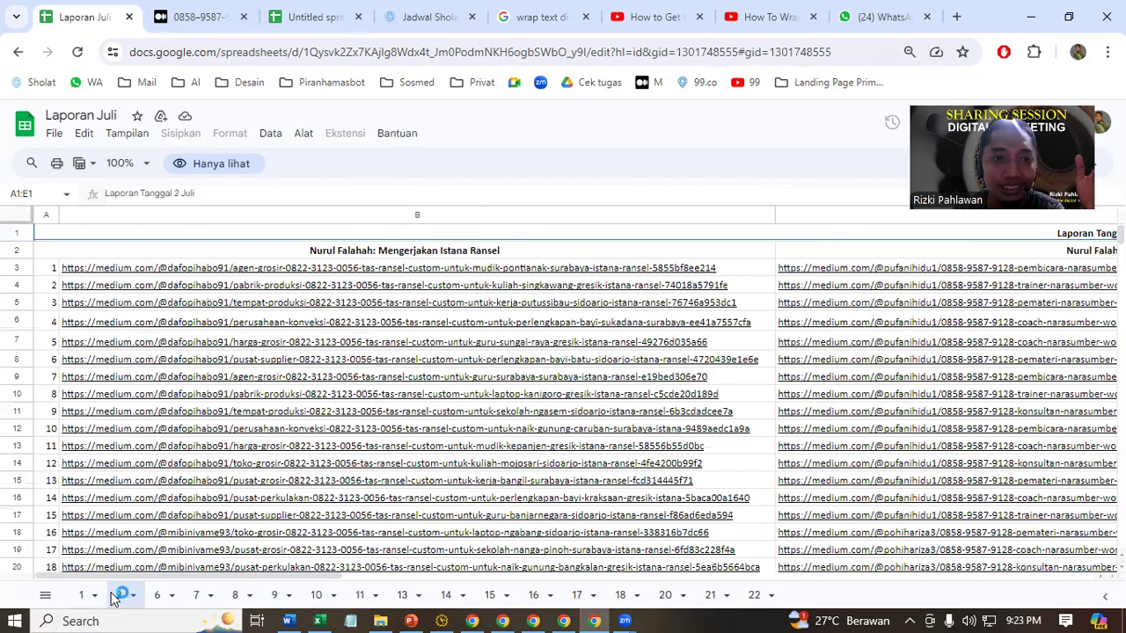
# Step: Copy cell C2, holding the long house type comparison text, from the untitled Google spreadsheet
pyautogui.click(269, 18)
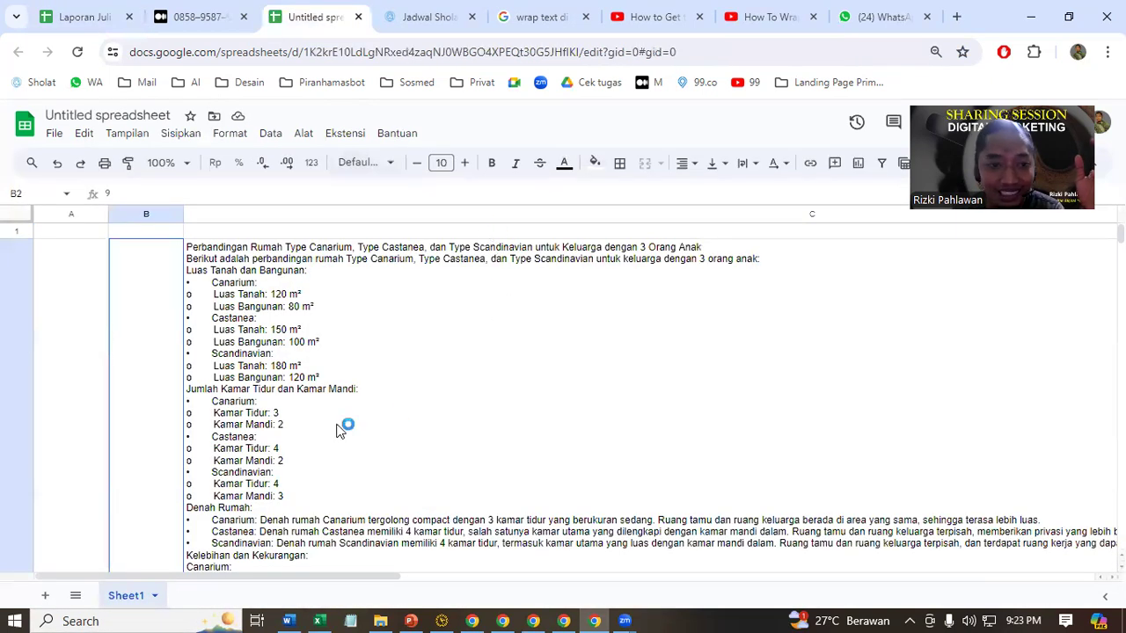
pyautogui.scroll(-10, 327, 264)
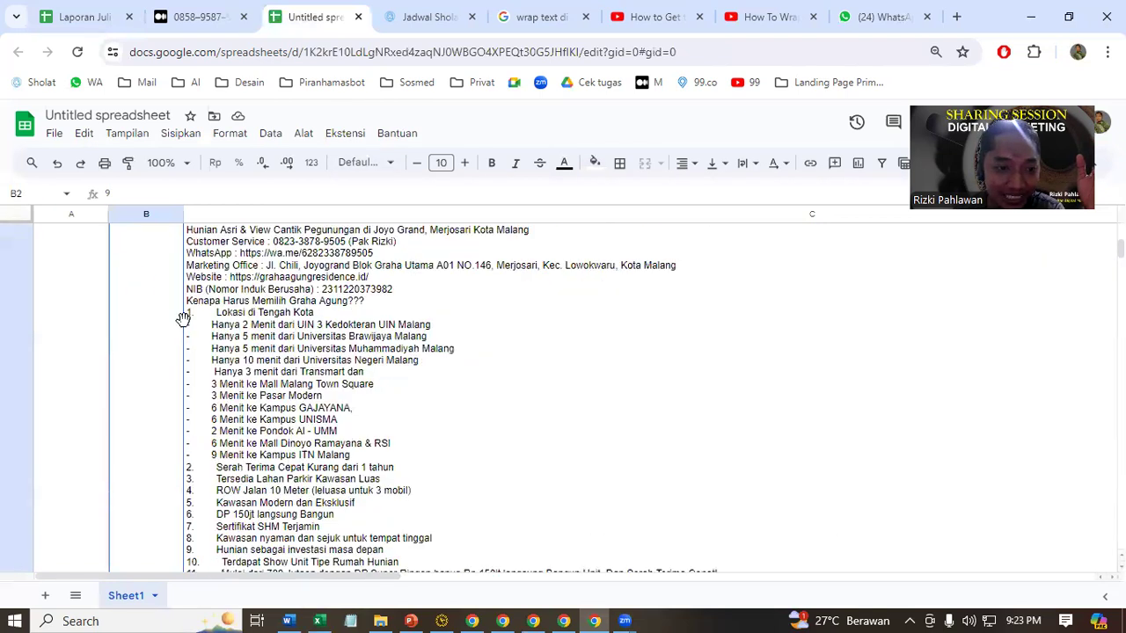
pyautogui.click(96, 327)
pyautogui.click(384, 327)
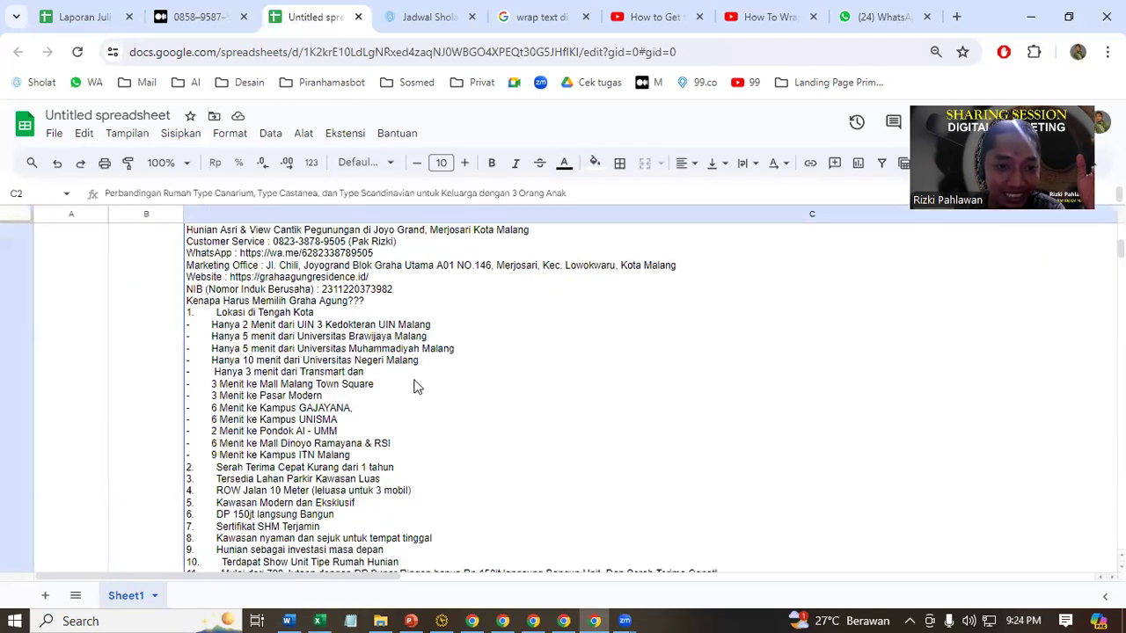
pyautogui.scroll(10, 417, 387)
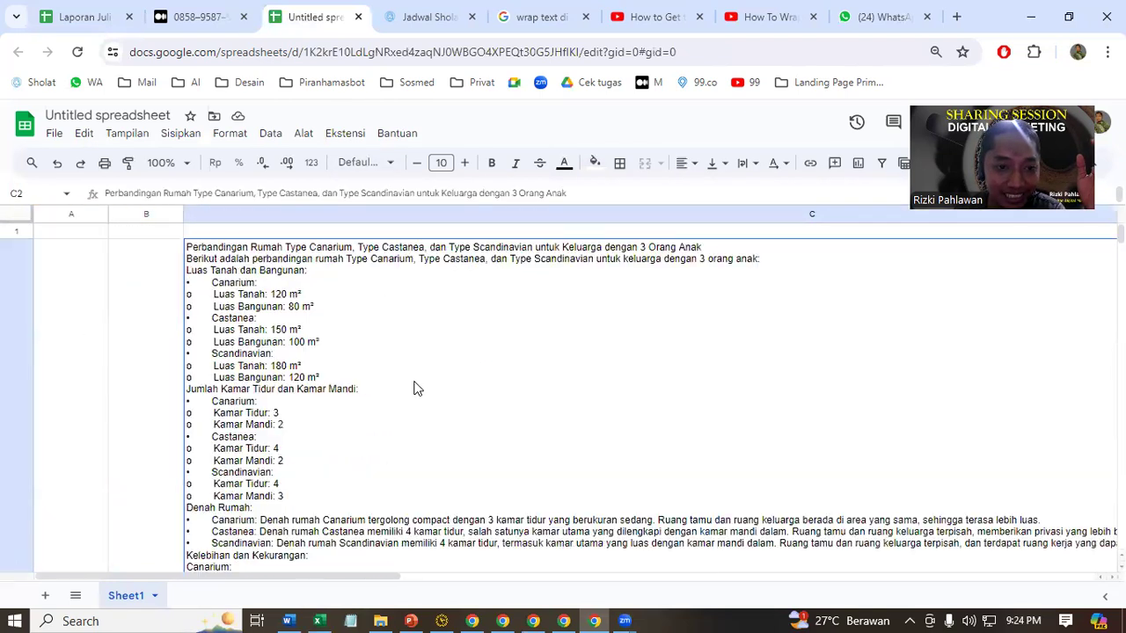
pyautogui.rightClick(332, 287)
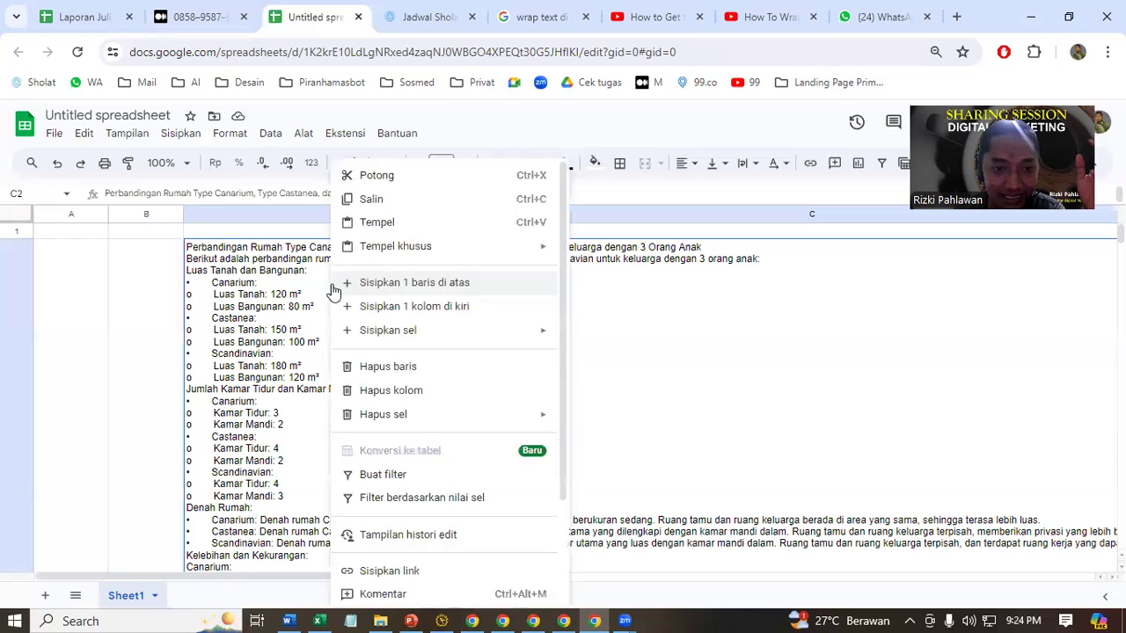
pyautogui.click(376, 200)
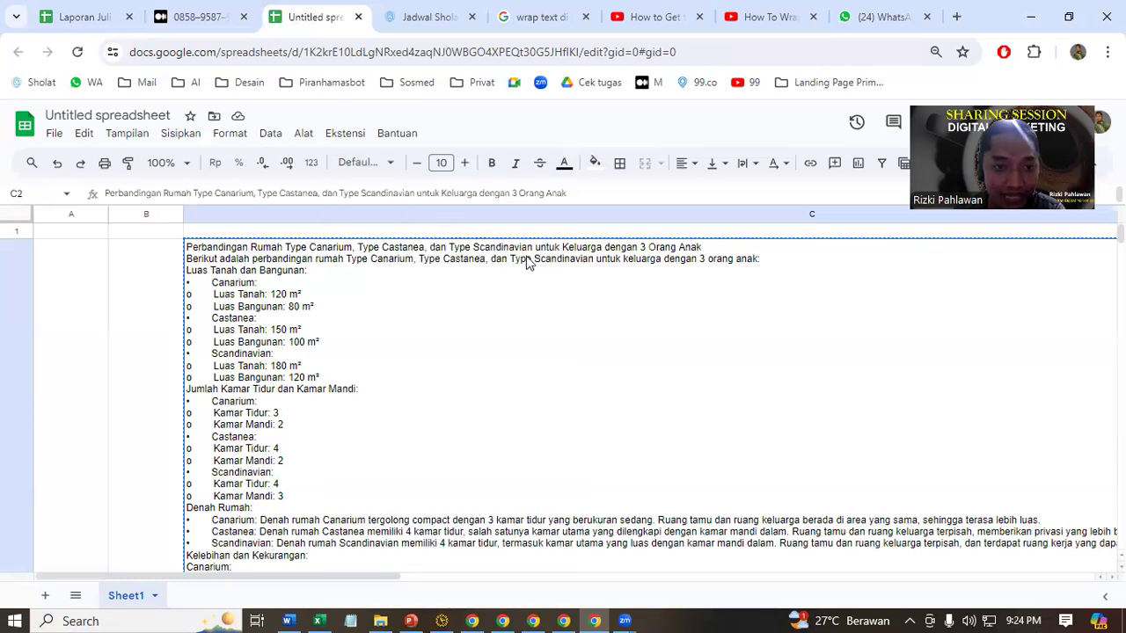
# Step: Try pasting the copied cell into C1 of the blank Book1 workbook in Excel, and undo the paste
pyautogui.click(312, 616)
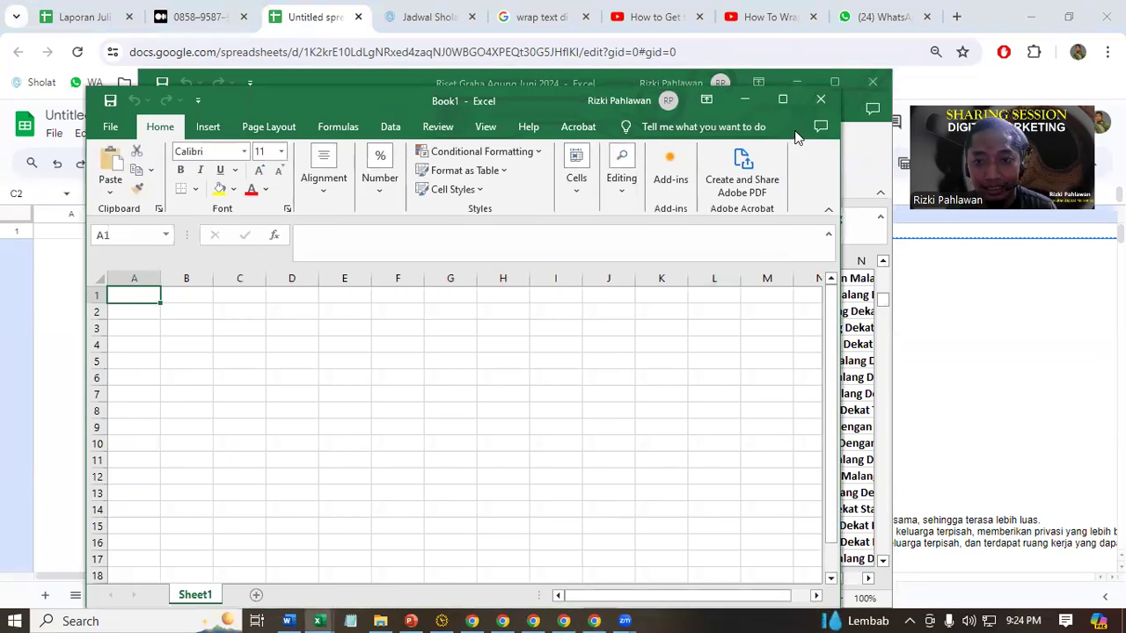
pyautogui.click(788, 98)
pyautogui.press('Right')
pyautogui.press('Right')
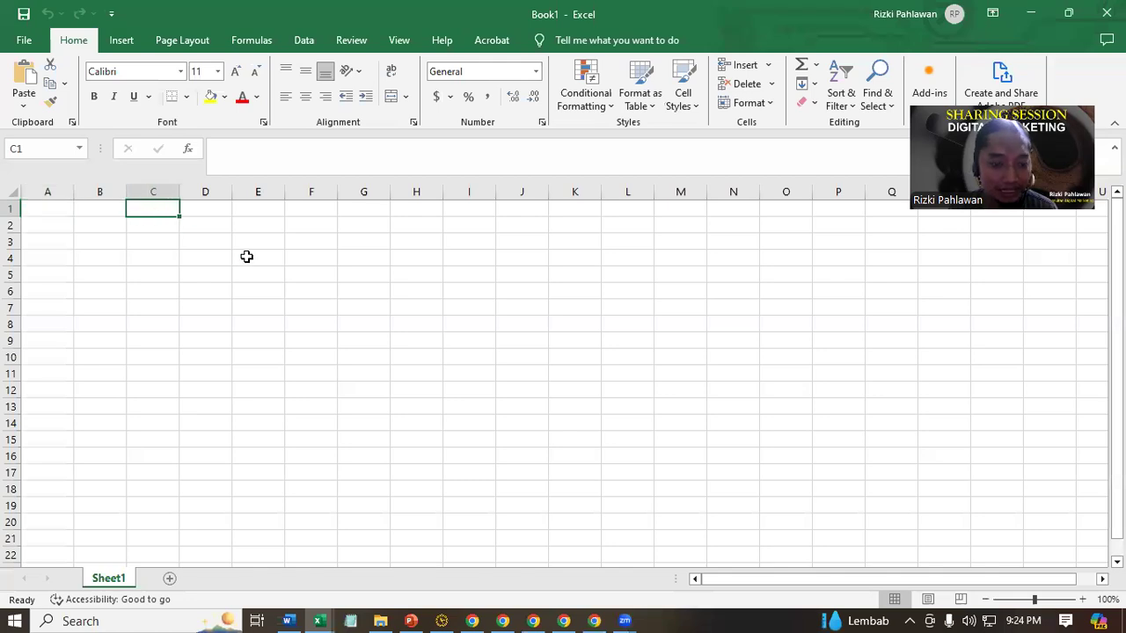
pyautogui.hotkey('ctrl', 'v')
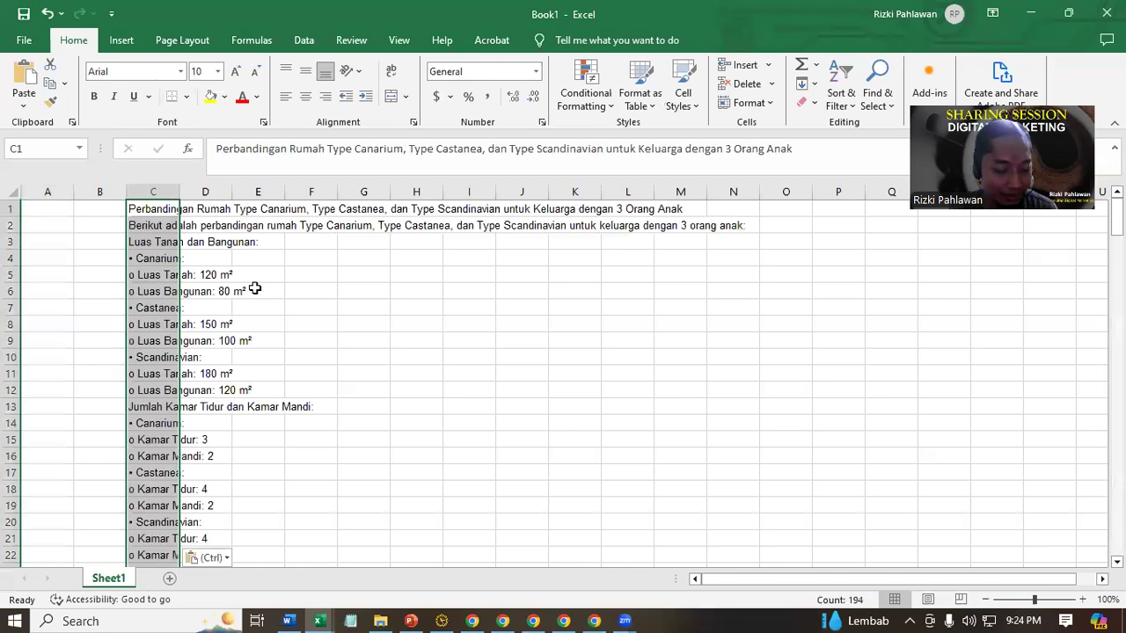
pyautogui.hotkey('ctrl', 'z')
# Step: Switch to Word and copy the entire selected text of the Promo Graha Agung Malang document
pyautogui.click(288, 621)
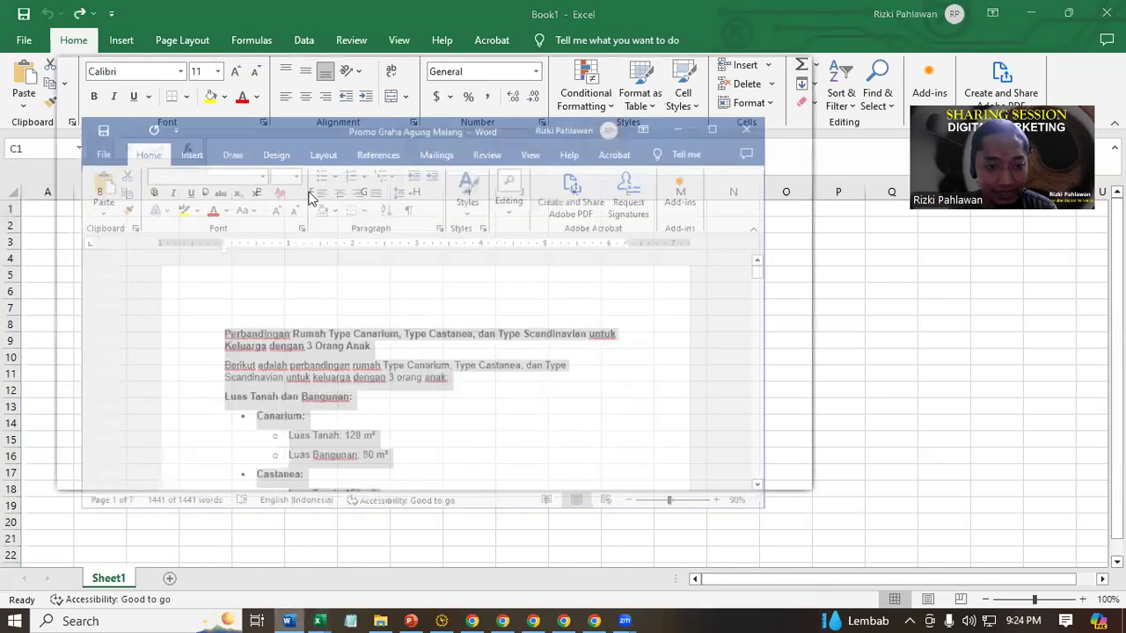
pyautogui.rightClick(331, 322)
pyautogui.click(352, 332)
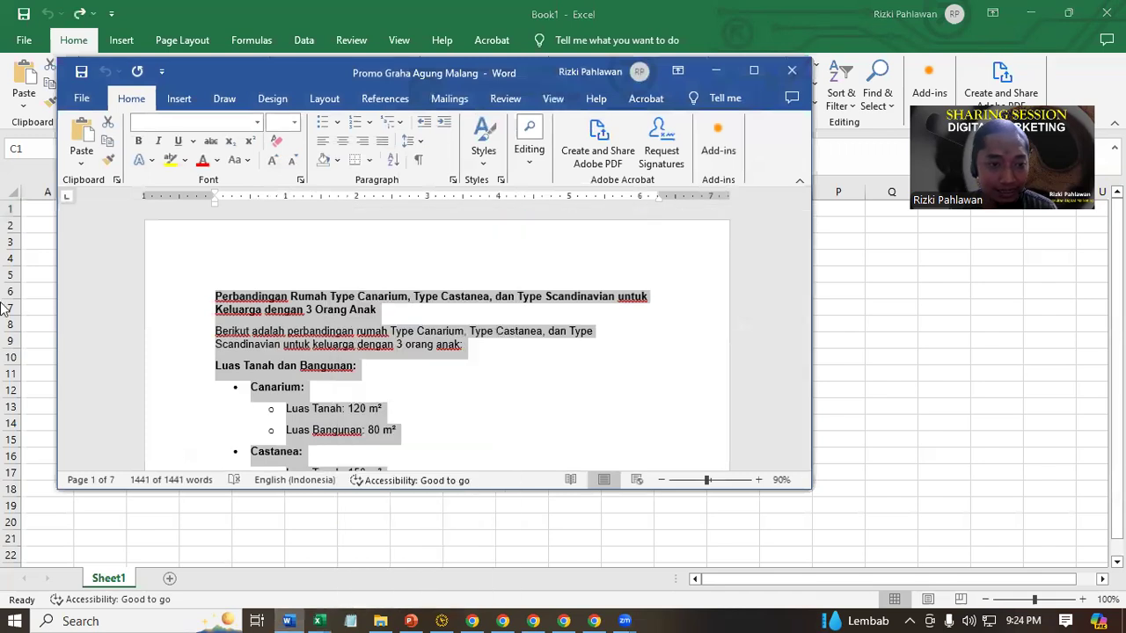
pyautogui.hotkey('alt', 'Tab')
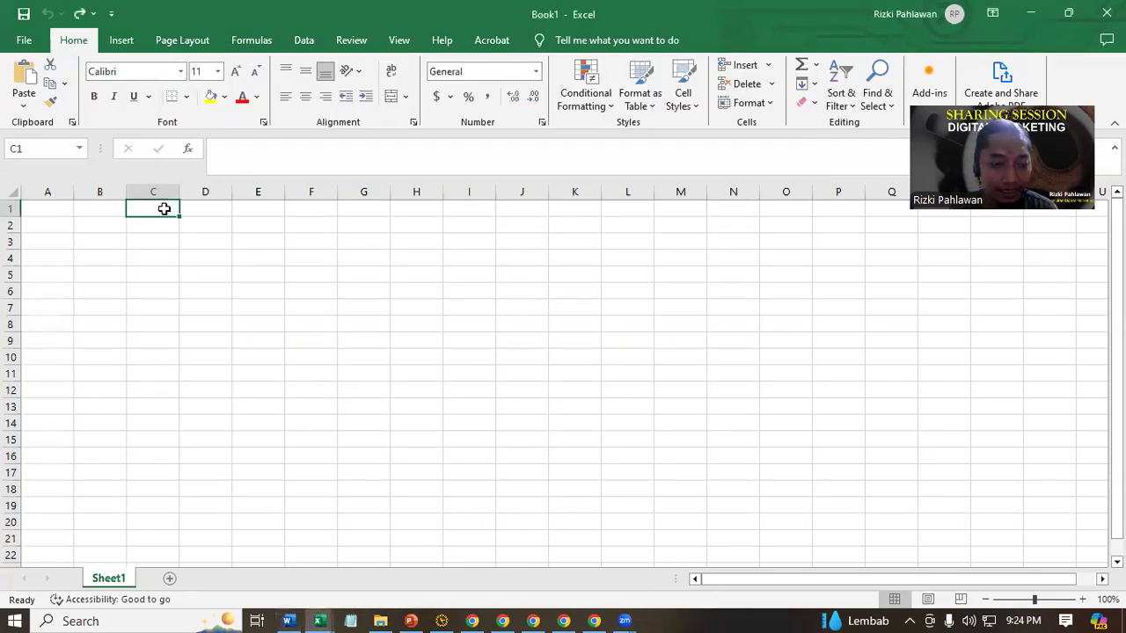
pyautogui.click(287, 621)
pyautogui.rightClick(309, 315)
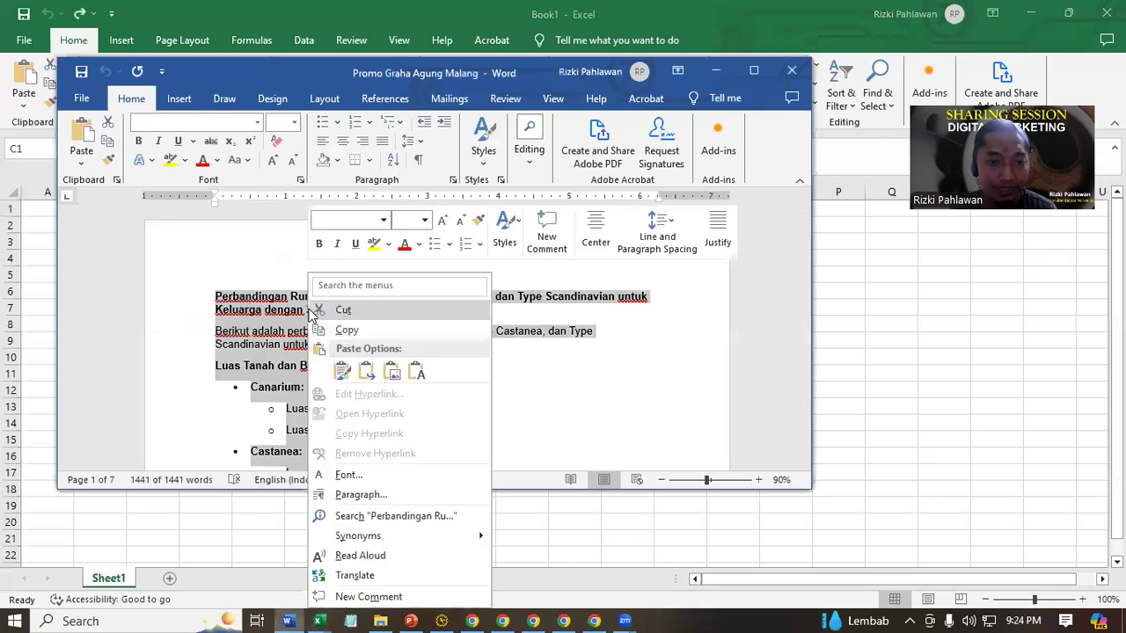
pyautogui.click(333, 332)
pyautogui.click(754, 71)
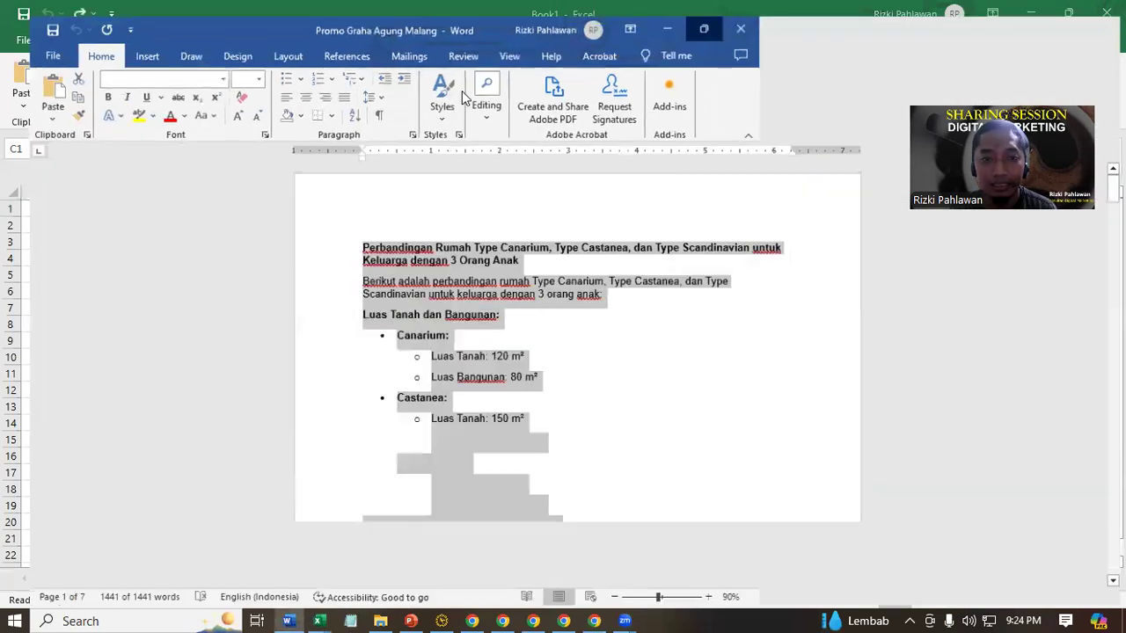
pyautogui.rightClick(437, 253)
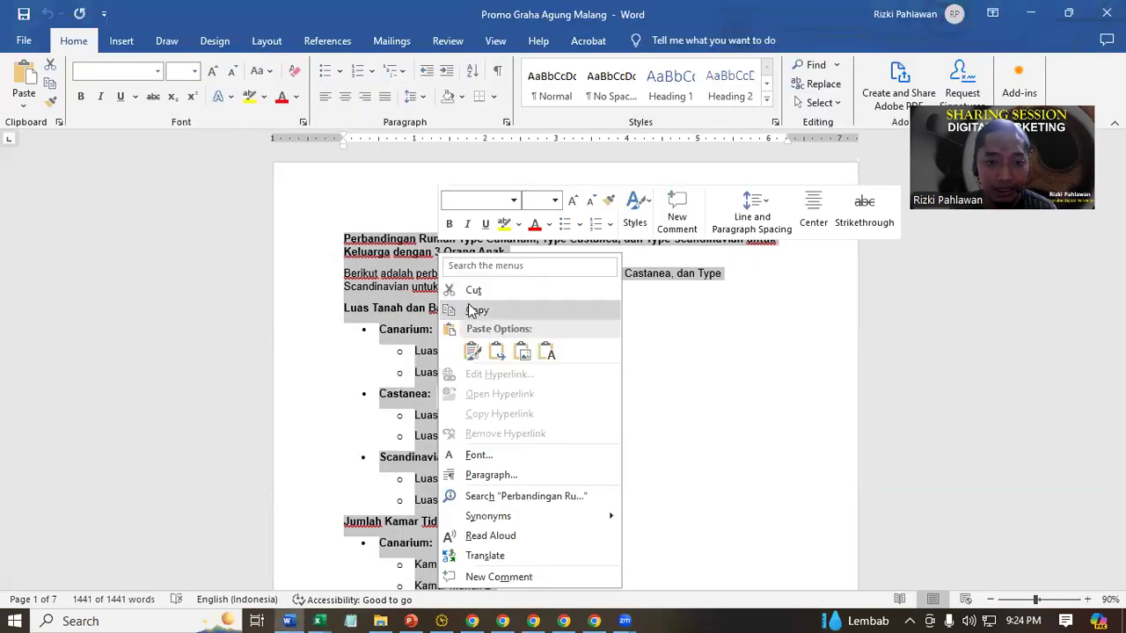
pyautogui.click(476, 310)
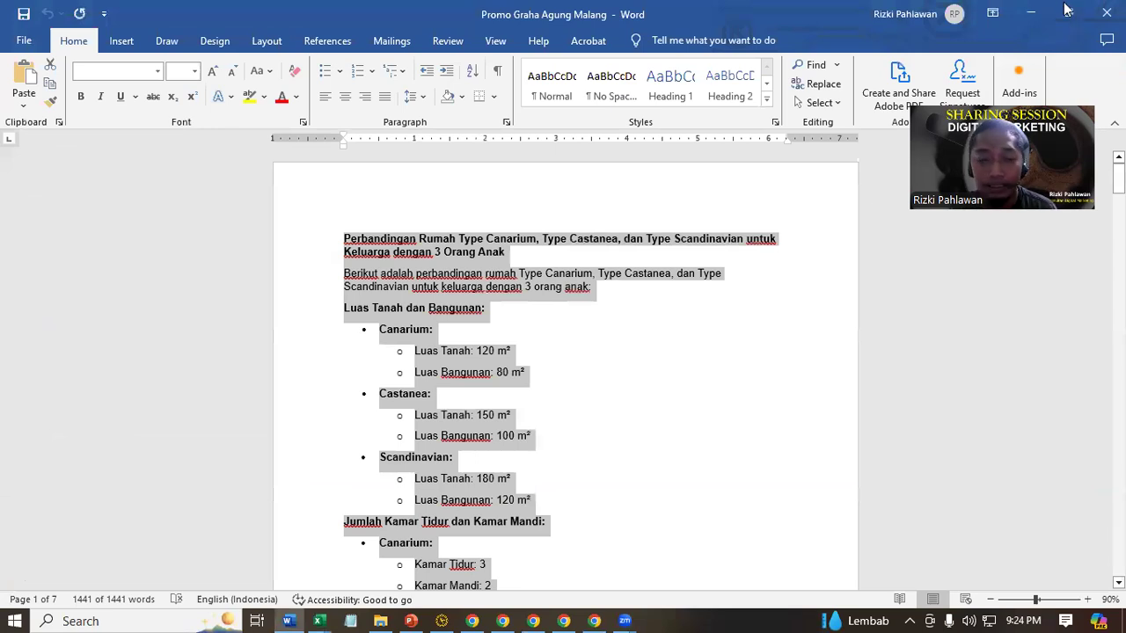
# Step: Paste the whole copied document text inside the single cell C1 of Book1 in Excel
pyautogui.click(1031, 12)
pyautogui.doubleClick(163, 209)
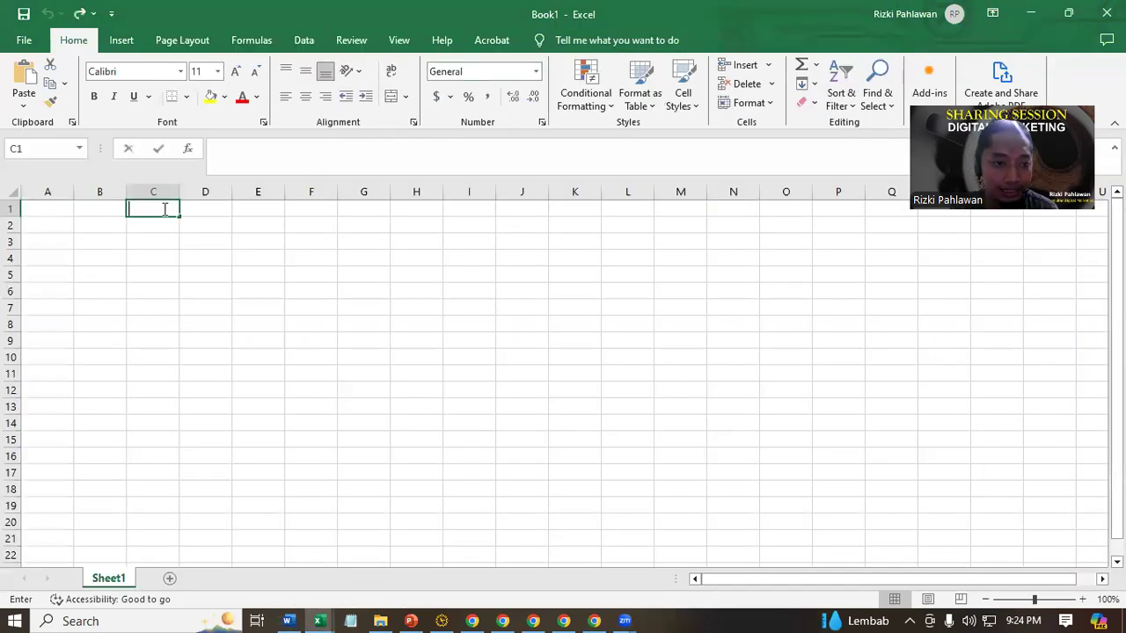
pyautogui.hotkey('ctrl', 'v')
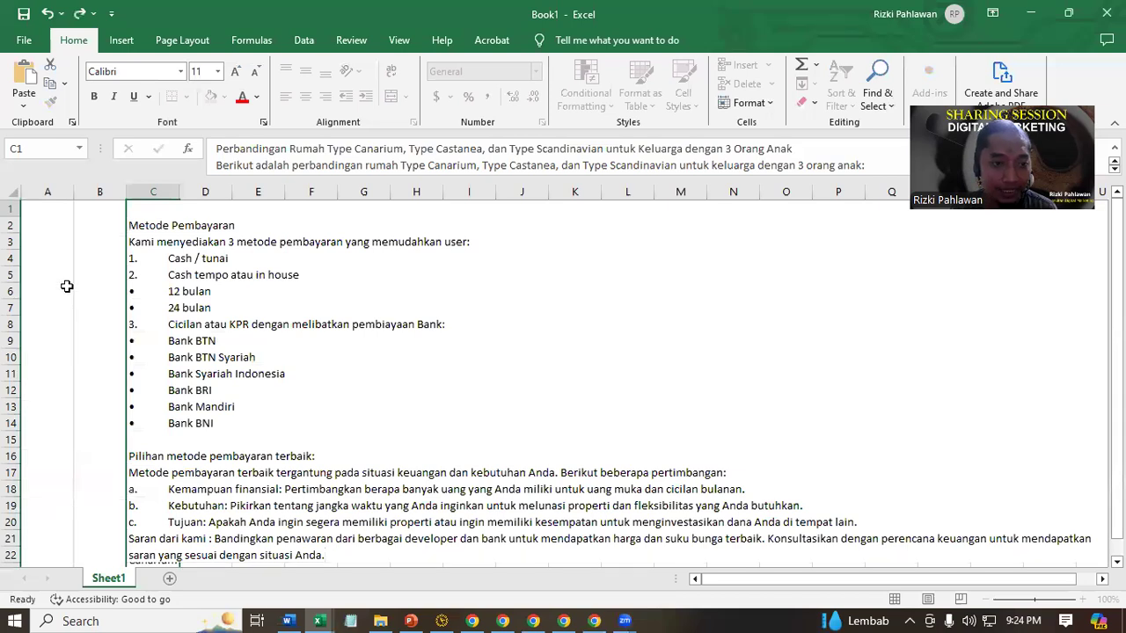
pyautogui.click(103, 414)
pyautogui.scroll(-3, 166, 350)
pyautogui.hotkey('ctrl', 'z')
pyautogui.scroll(4, 165, 350)
pyautogui.hotkey('ctrl', 'y')
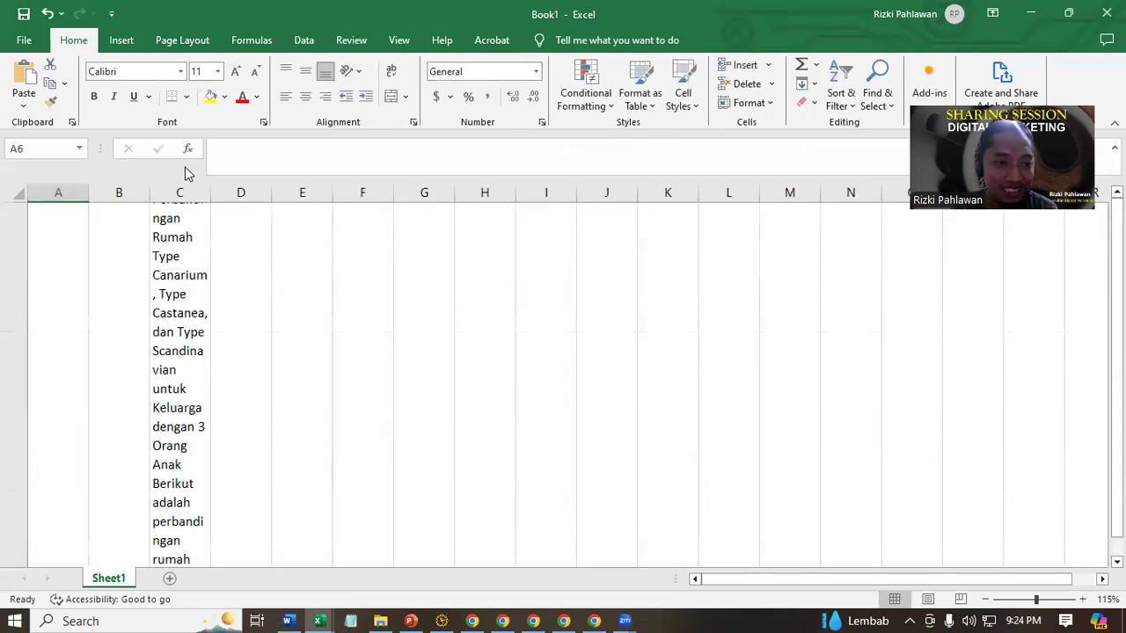
# Step: Turn off Wrap Text for the entire sheet and select cell C1
pyautogui.click(19, 194)
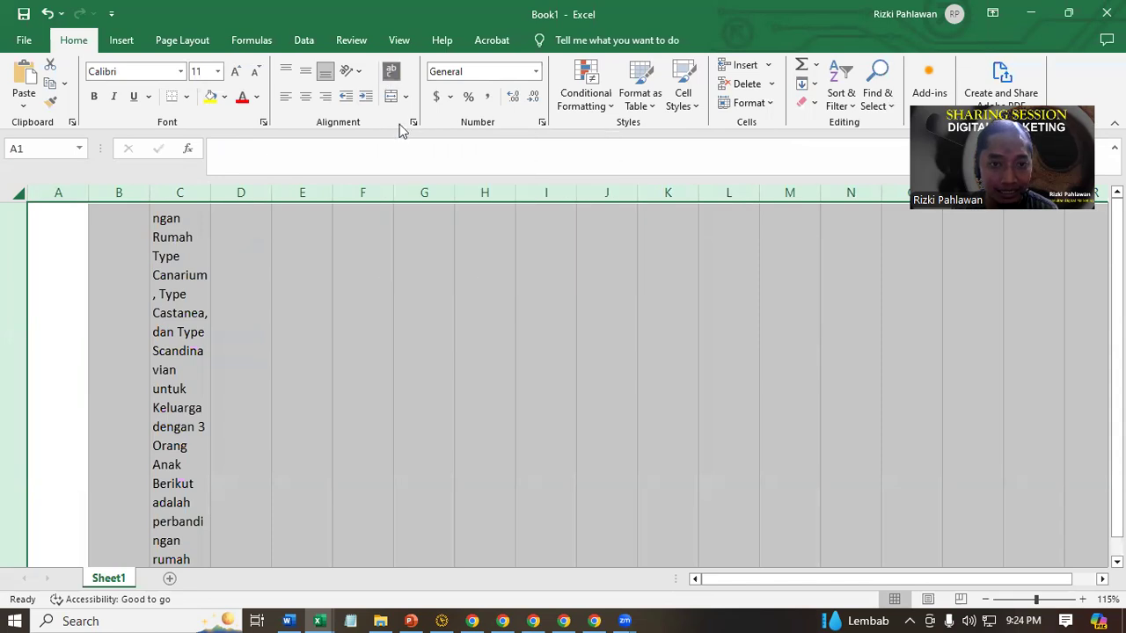
pyautogui.click(391, 75)
pyautogui.click(256, 388)
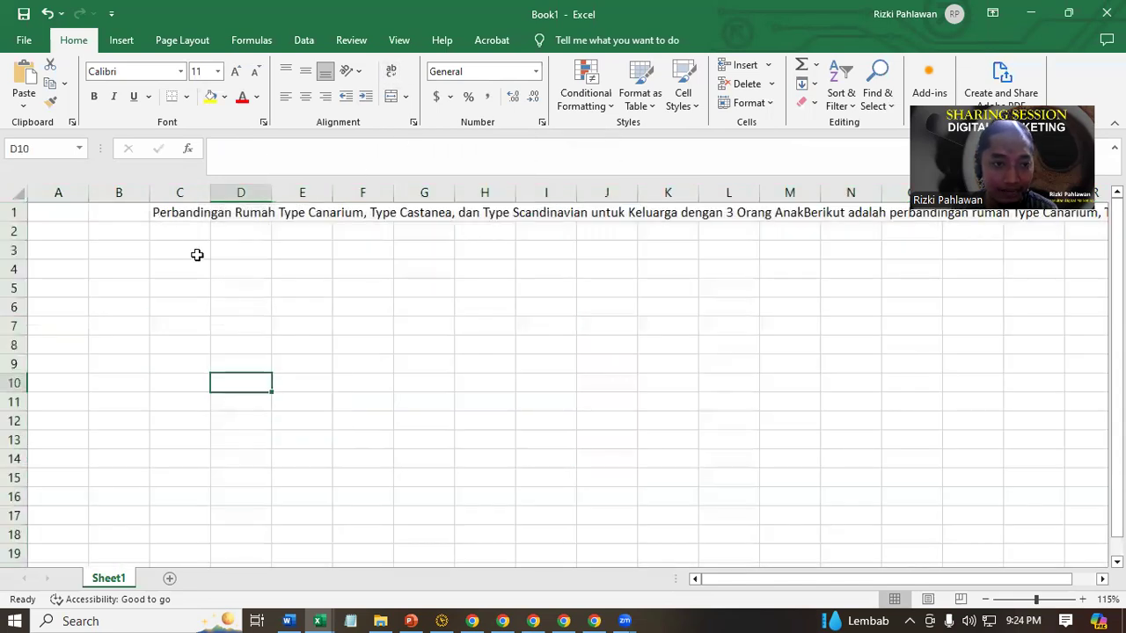
pyautogui.click(186, 215)
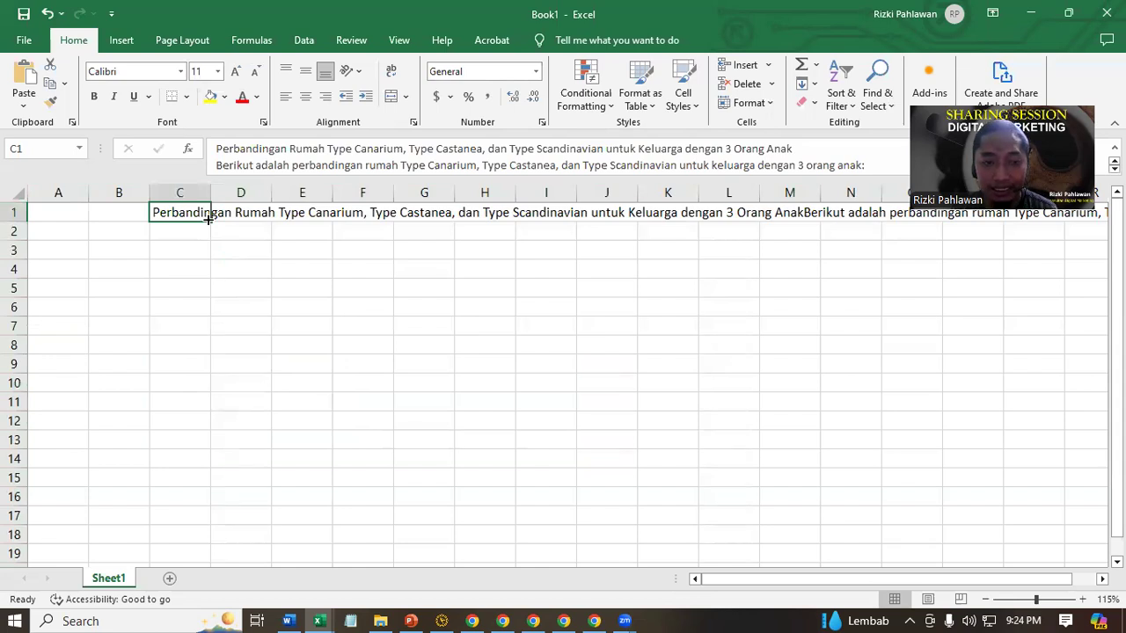
# Step: Enter a period in cell B1 and fill it down through B19
pyautogui.click(115, 211)
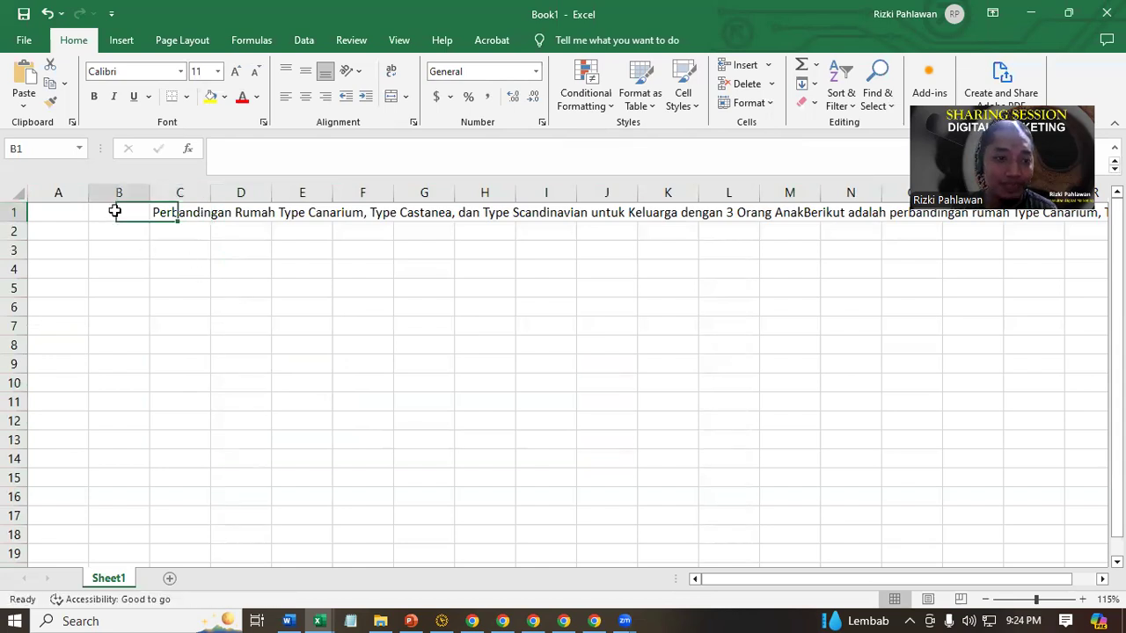
pyautogui.click(172, 442)
pyautogui.click(131, 225)
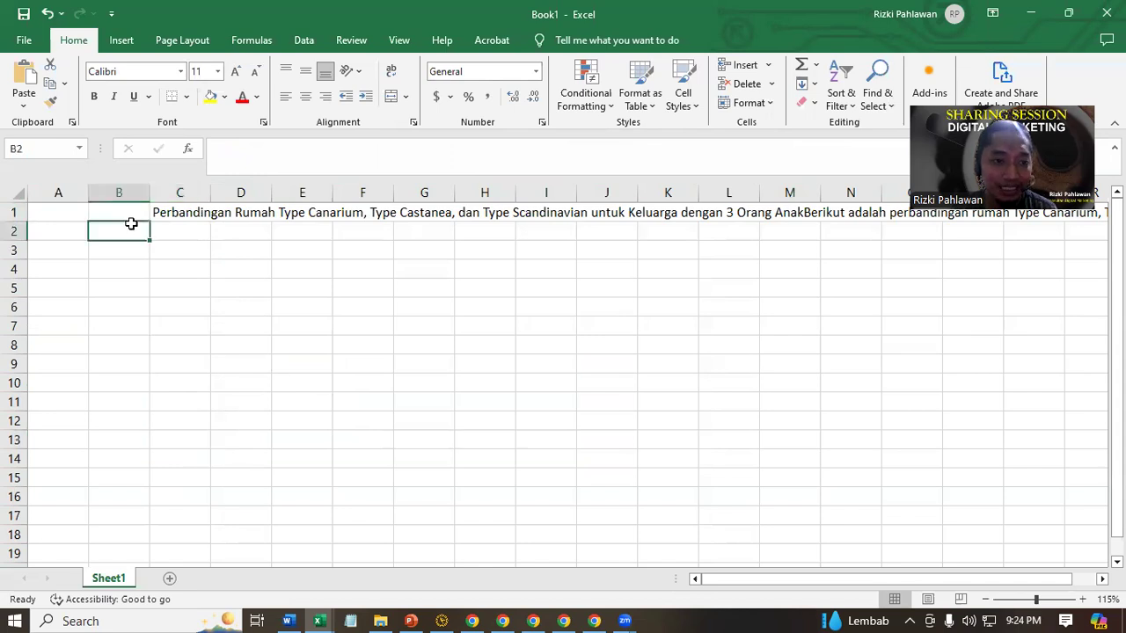
pyautogui.click(134, 207)
pyautogui.write('.')
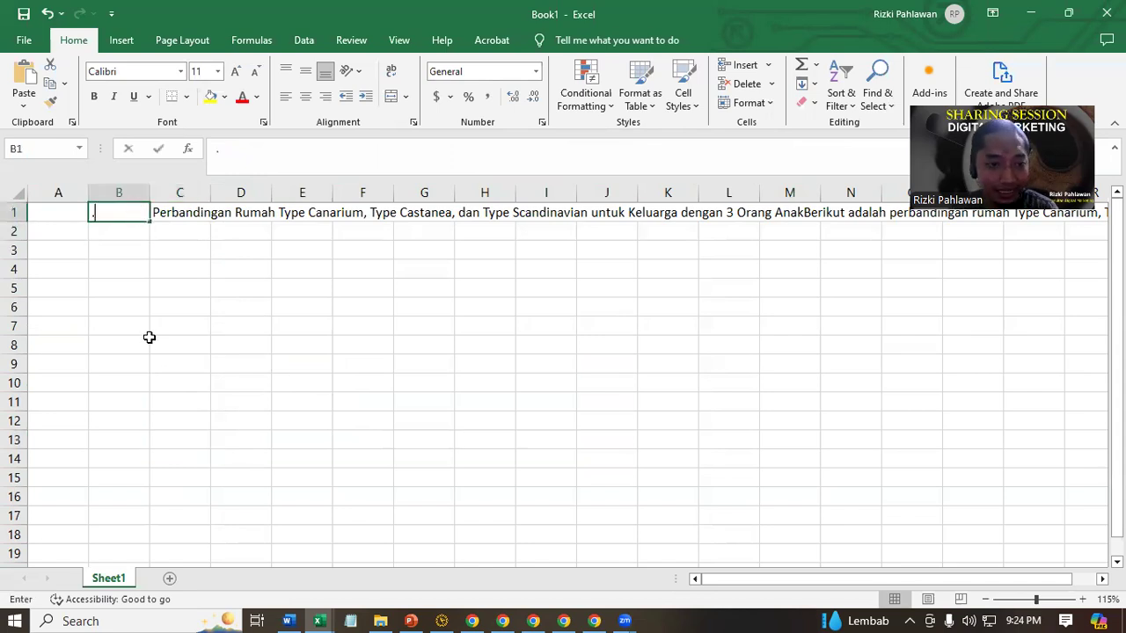
pyautogui.click(154, 361)
pyautogui.click(141, 232)
pyautogui.press('Up')
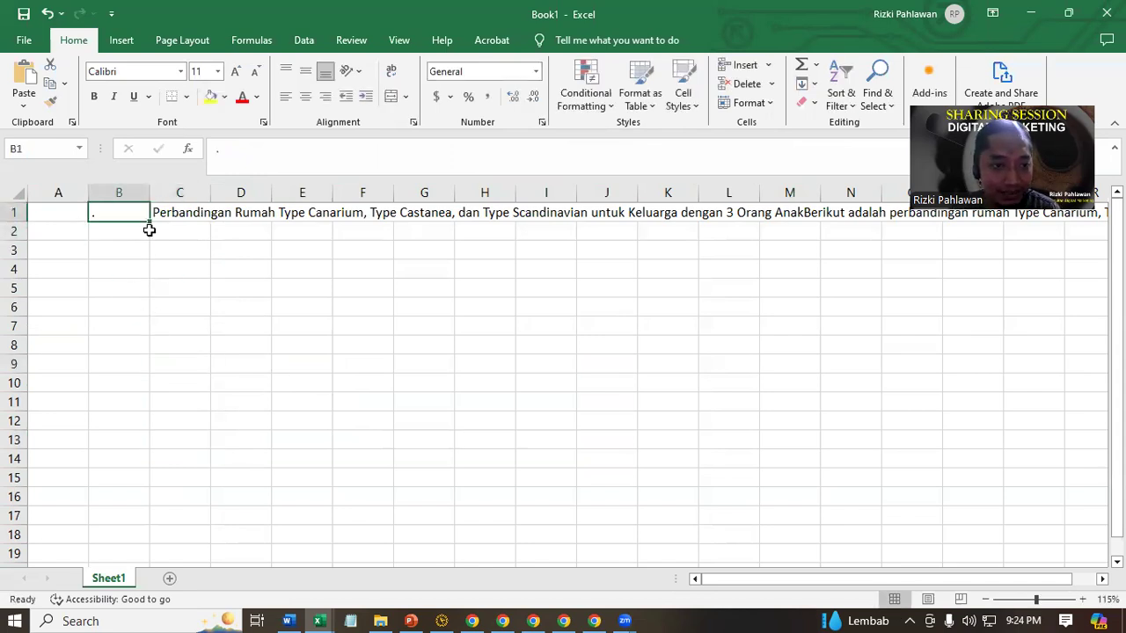
pyautogui.moveTo(148, 223); pyautogui.dragTo(146, 553)
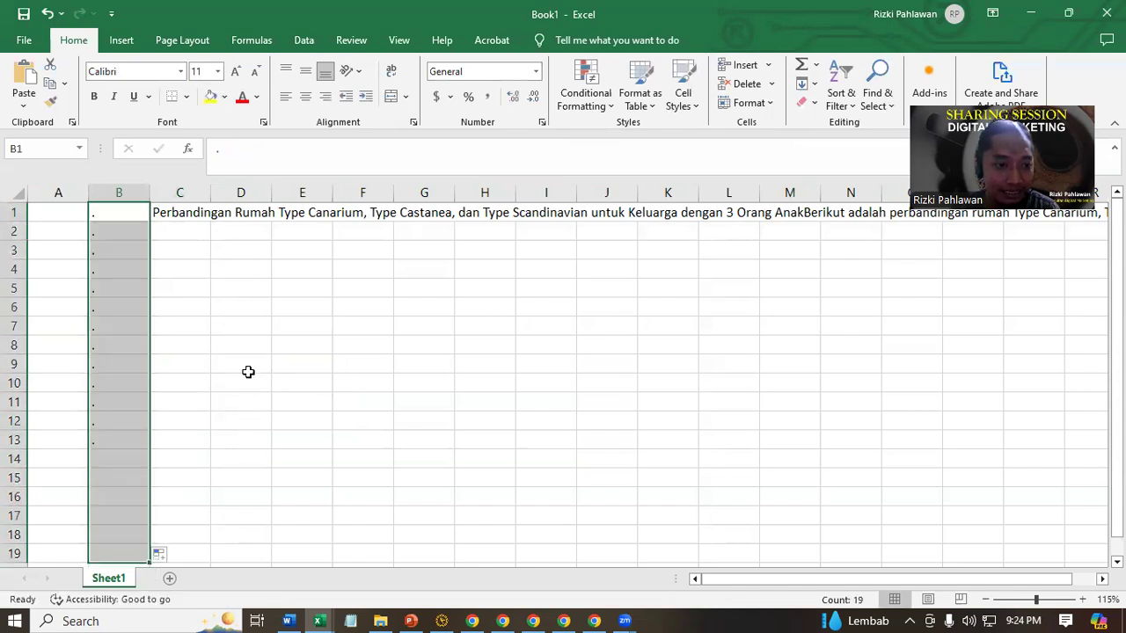
# Step: Fill the long promotional text in C1 down column C through row 19
pyautogui.click(173, 300)
pyautogui.click(173, 216)
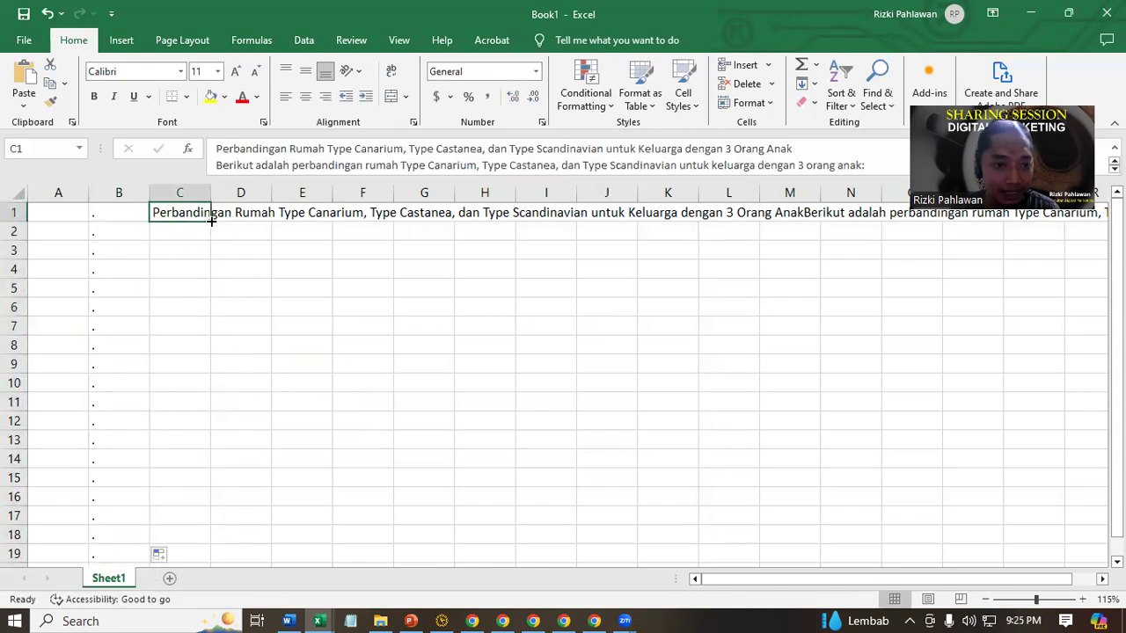
pyautogui.doubleClick(211, 221)
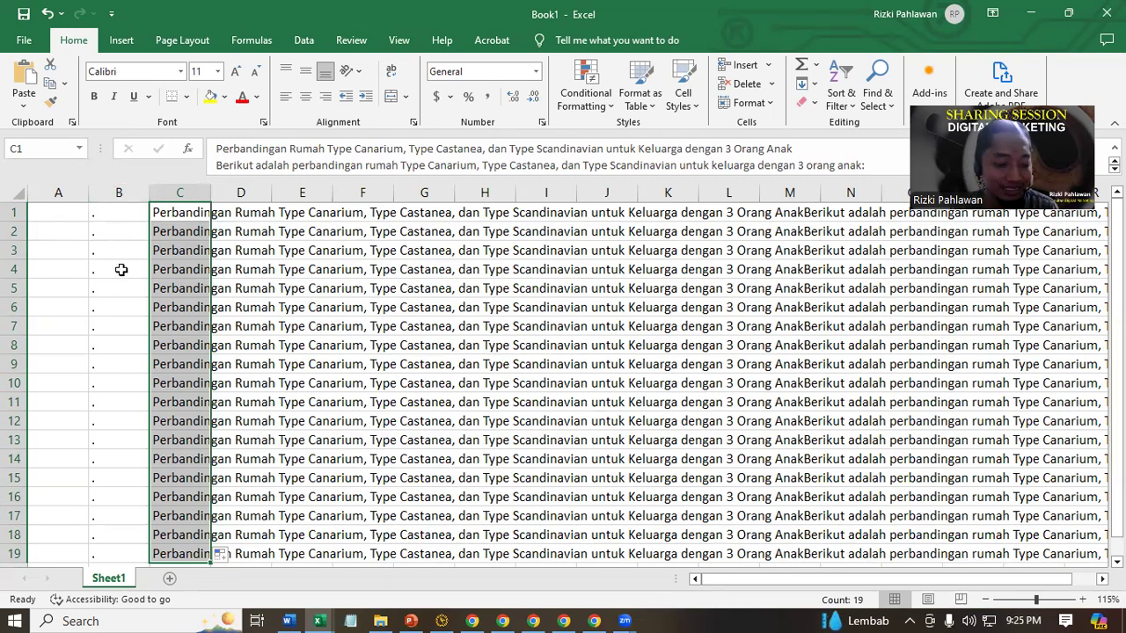
# Step: Undo the fill of the promotional text in column C and clear all the periods from column B
pyautogui.hotkey('ctrl', 'x')
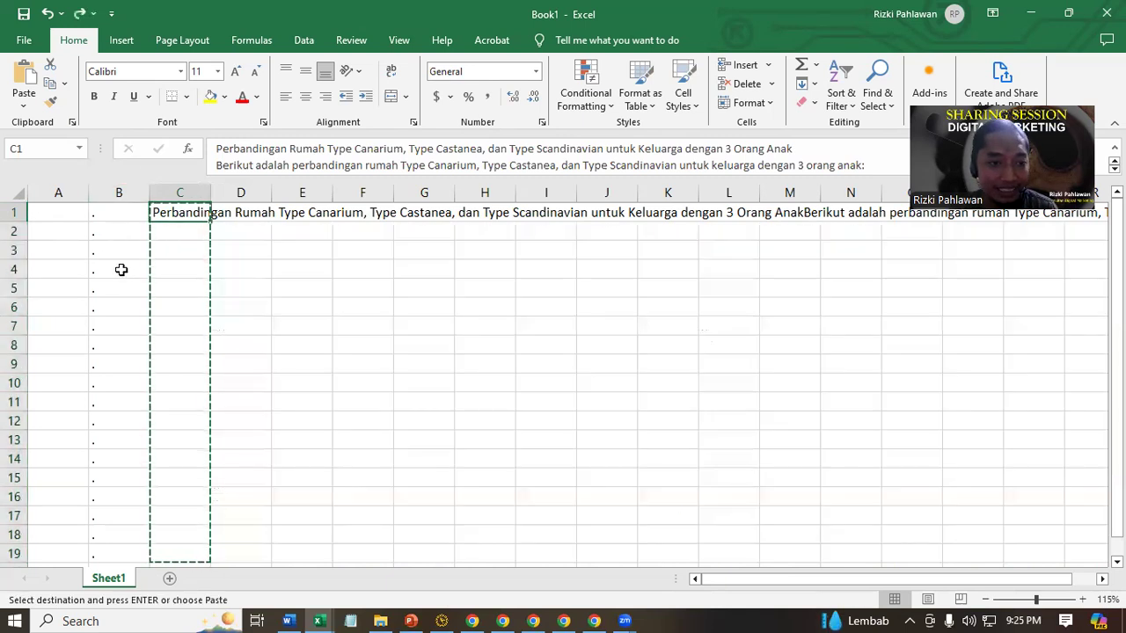
pyautogui.click(121, 270)
pyautogui.click(119, 187)
pyautogui.press('Delete')
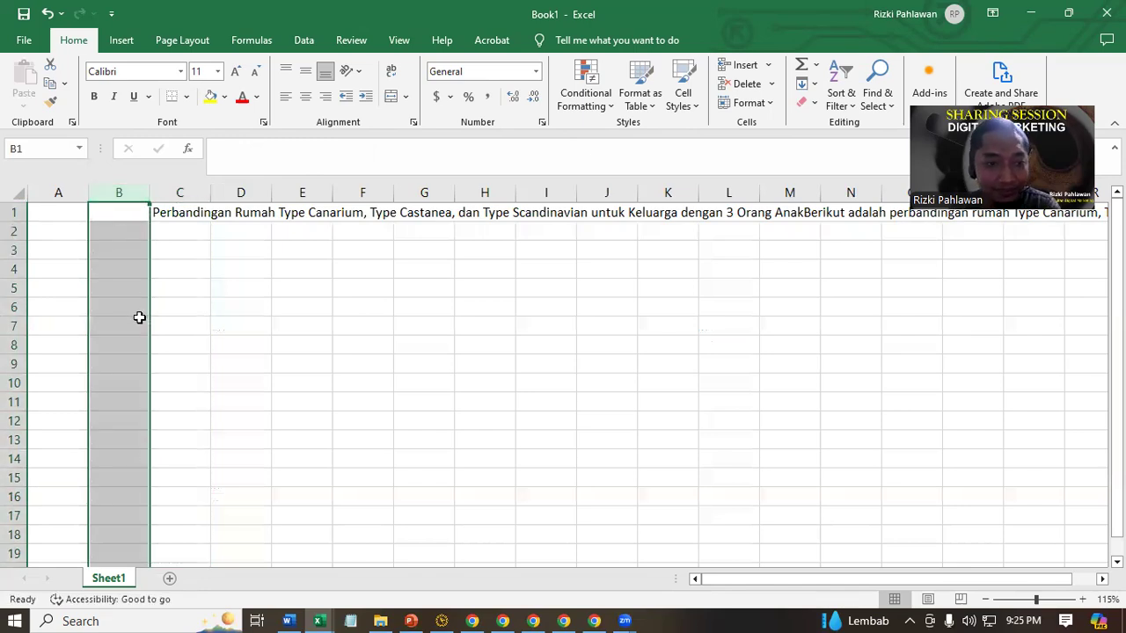
pyautogui.moveTo(138, 320); pyautogui.dragTo(137, 308)
pyautogui.click(172, 213)
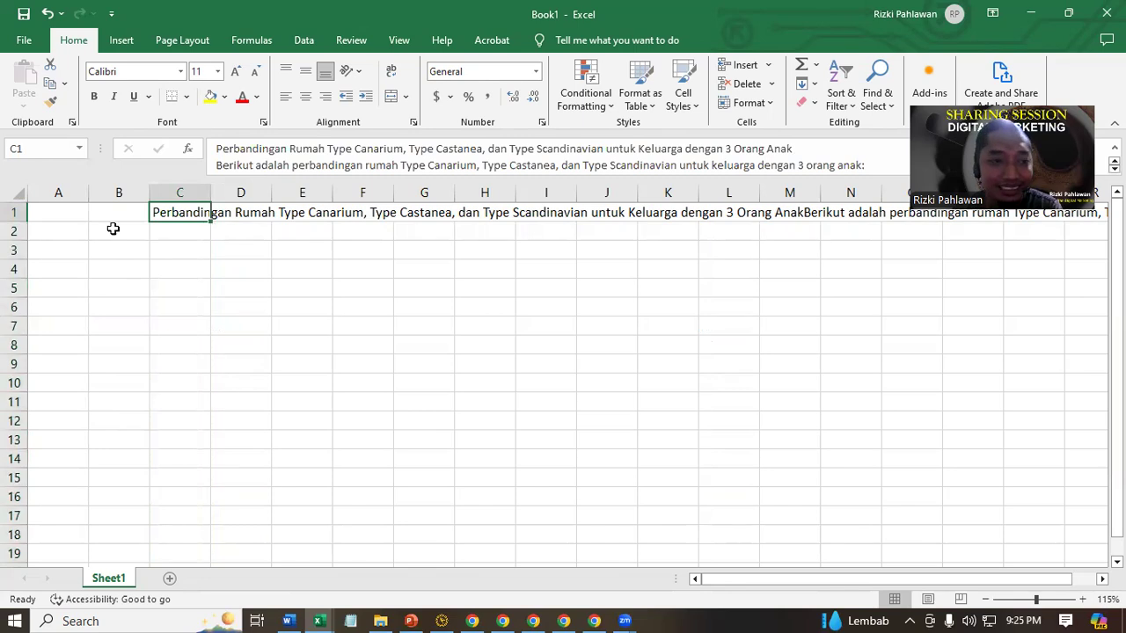
pyautogui.moveTo(118, 216); pyautogui.dragTo(136, 440)
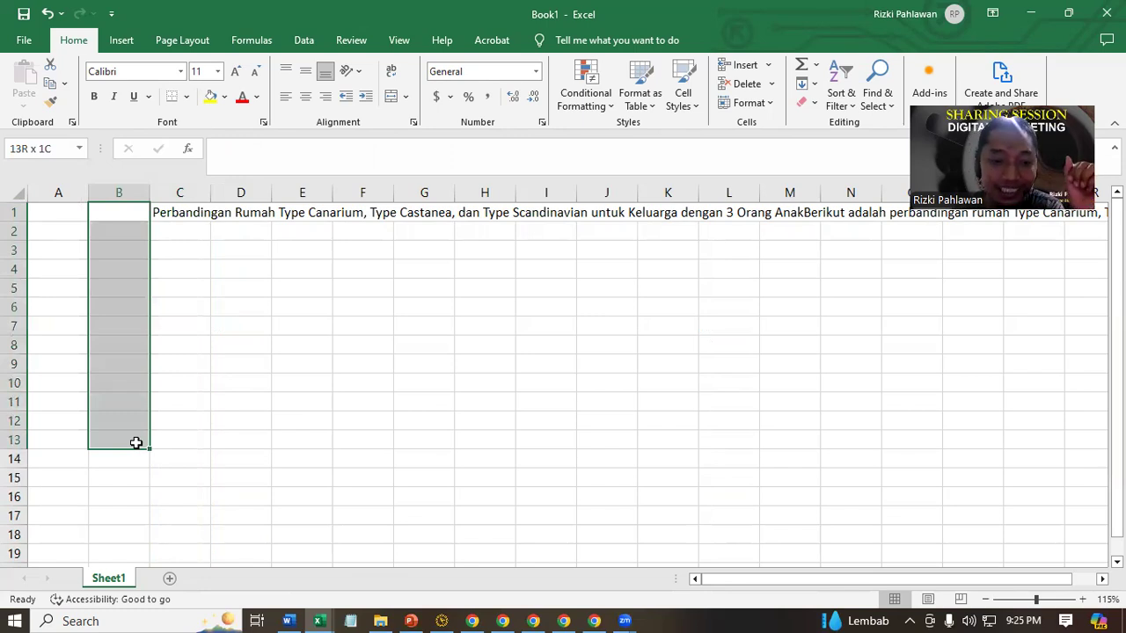
pyautogui.moveTo(136, 442); pyautogui.dragTo(136, 442)
# Step: Switch to the Riset Graha Agung Juni 2024 workbook, maximize it, and go to the first rows of the Rangkai sheet
pyautogui.click(319, 621)
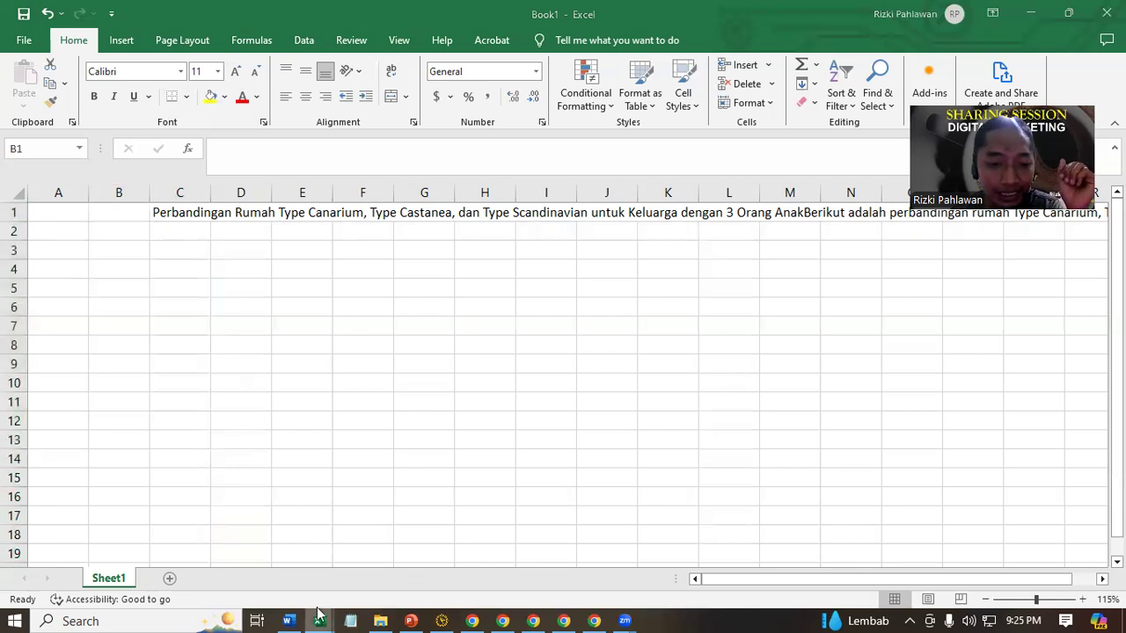
pyautogui.click(273, 556)
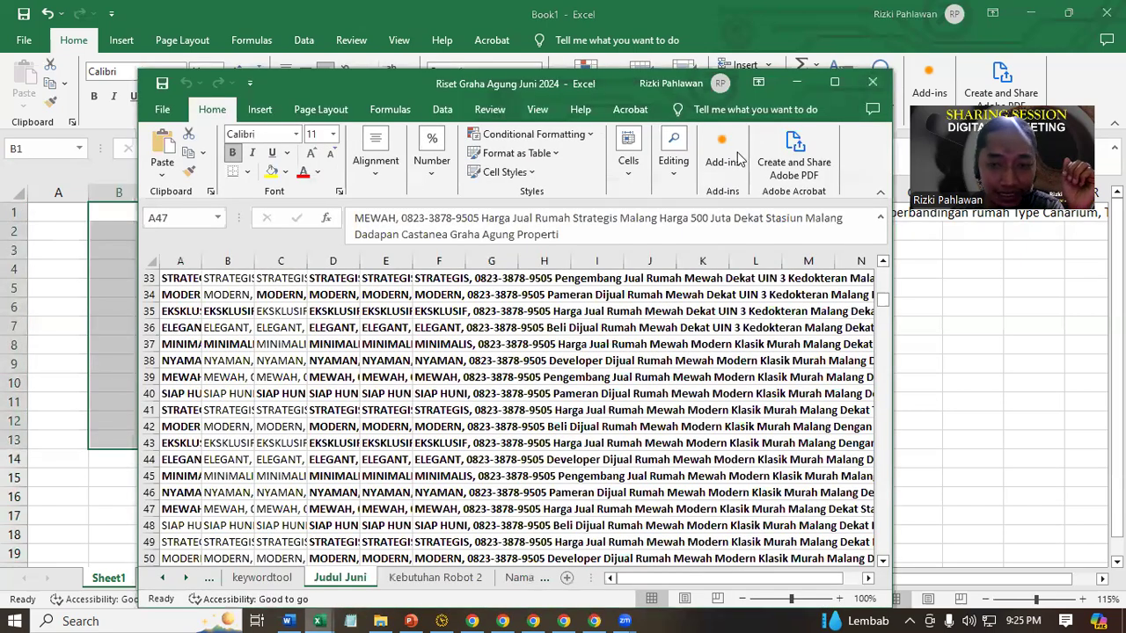
pyautogui.click(835, 83)
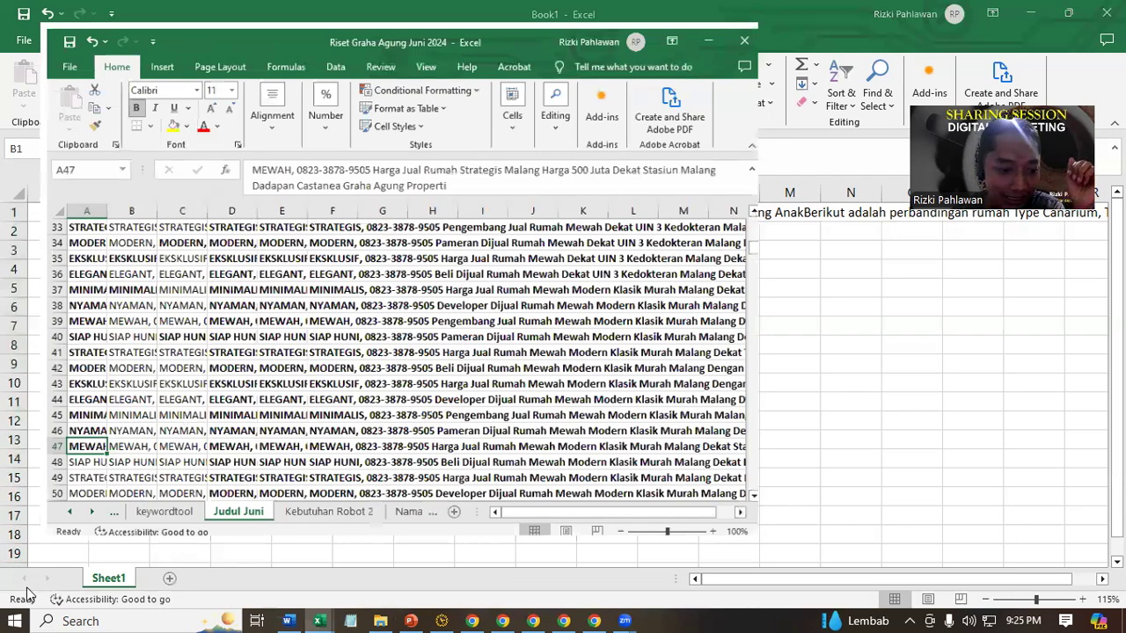
pyautogui.click(72, 578)
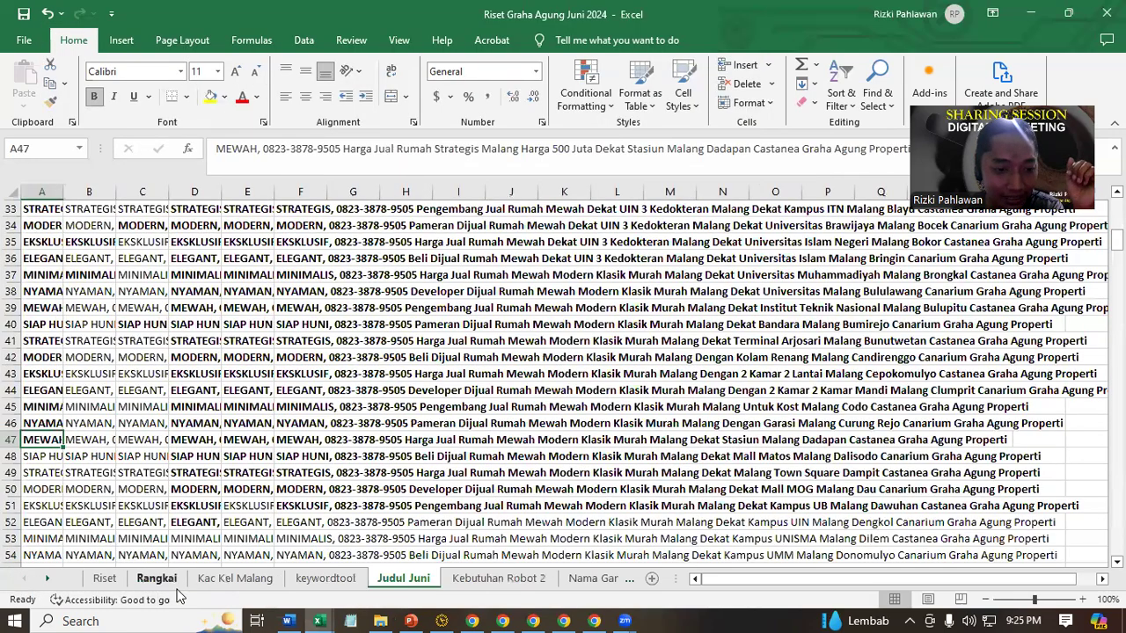
pyautogui.click(158, 578)
pyautogui.scroll(8, 156, 481)
pyautogui.click(187, 331)
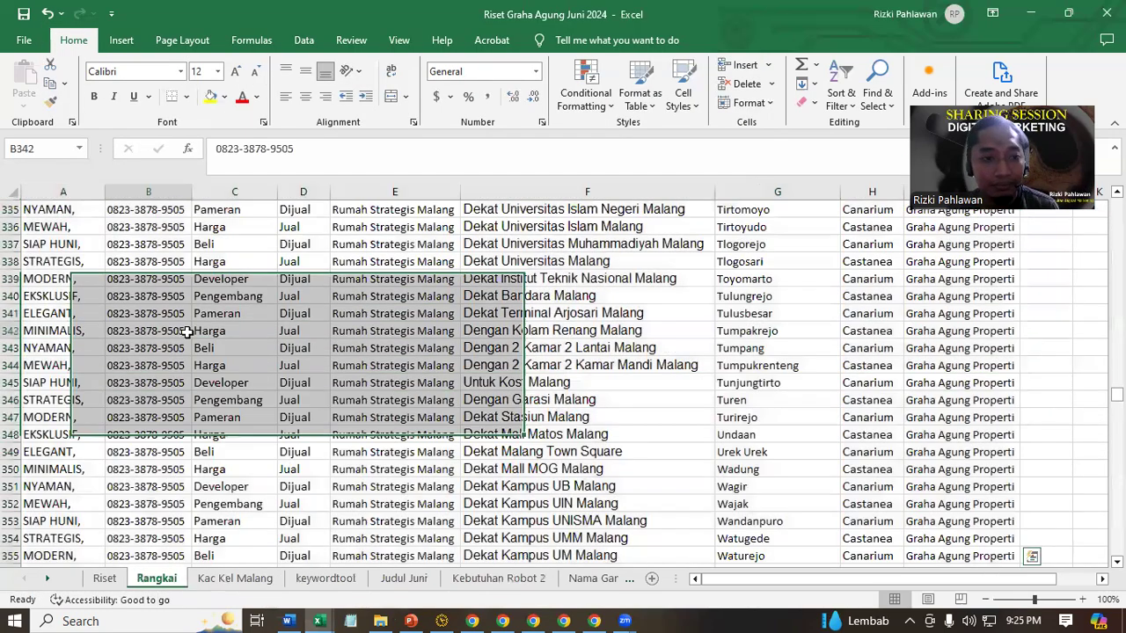
pyautogui.hotkey('ctrl', 'Up')
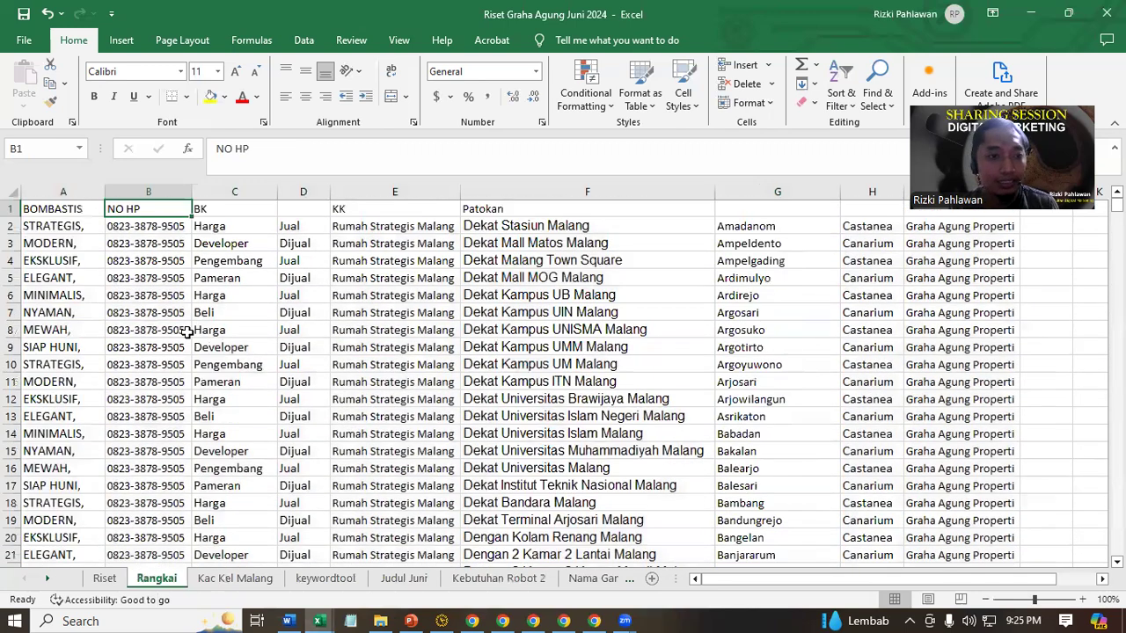
pyautogui.click(146, 433)
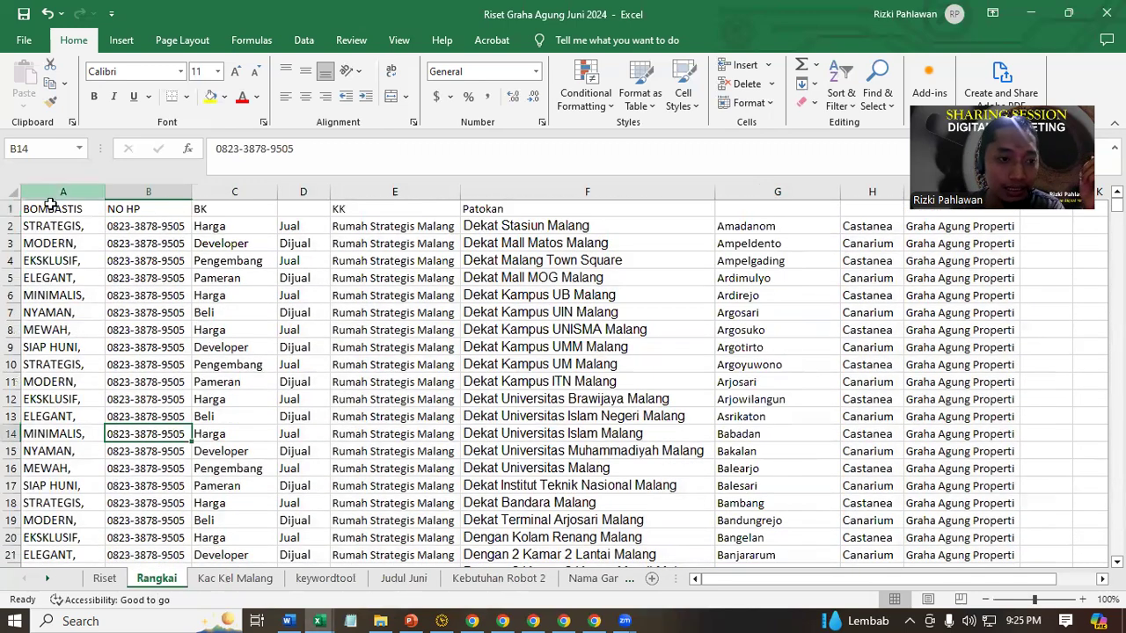
# Step: Format header row 1 of the Rangkai sheet with yellow fill and bold size 16 text, and widen column A
pyautogui.click(6, 208)
pyautogui.click(211, 96)
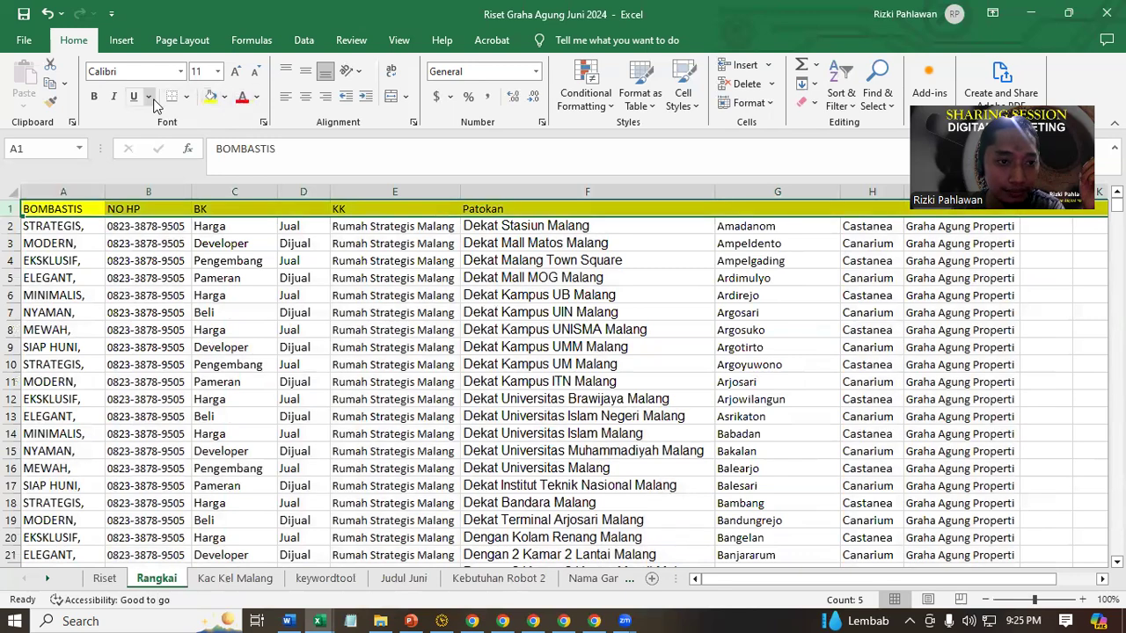
pyautogui.click(93, 97)
pyautogui.click(238, 74)
pyautogui.click(199, 332)
pyautogui.moveTo(104, 192); pyautogui.dragTo(115, 192)
# Step: Examine the NO HP, BK, KK and Patokan columns and the unlabelled place-name column G of the Rangkai sheet
pyautogui.click(167, 215)
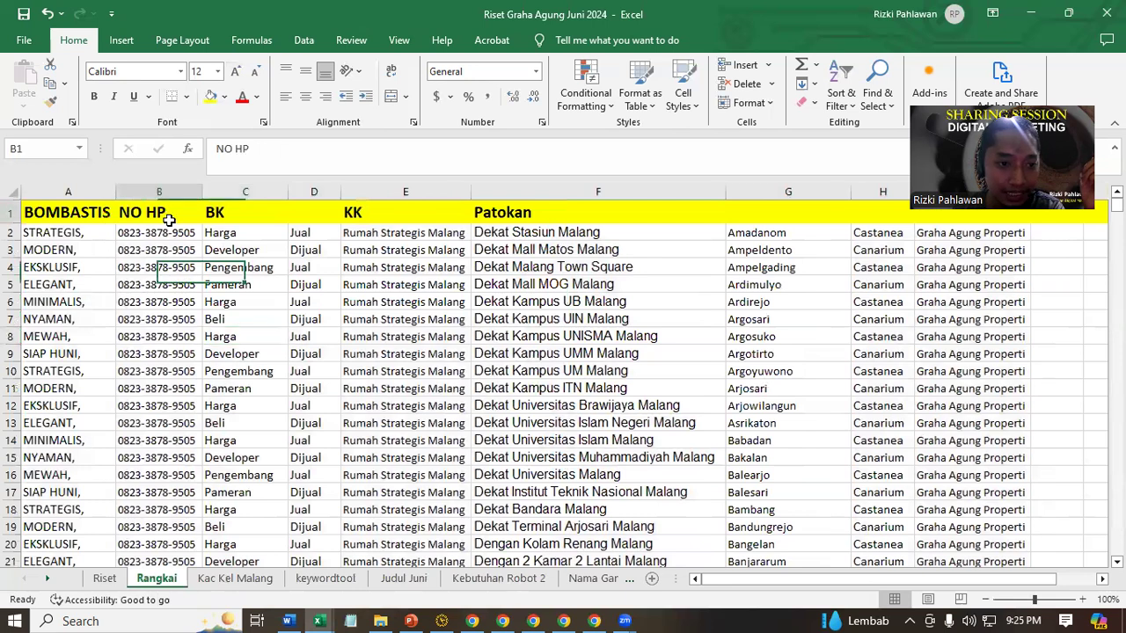
pyautogui.click(236, 211)
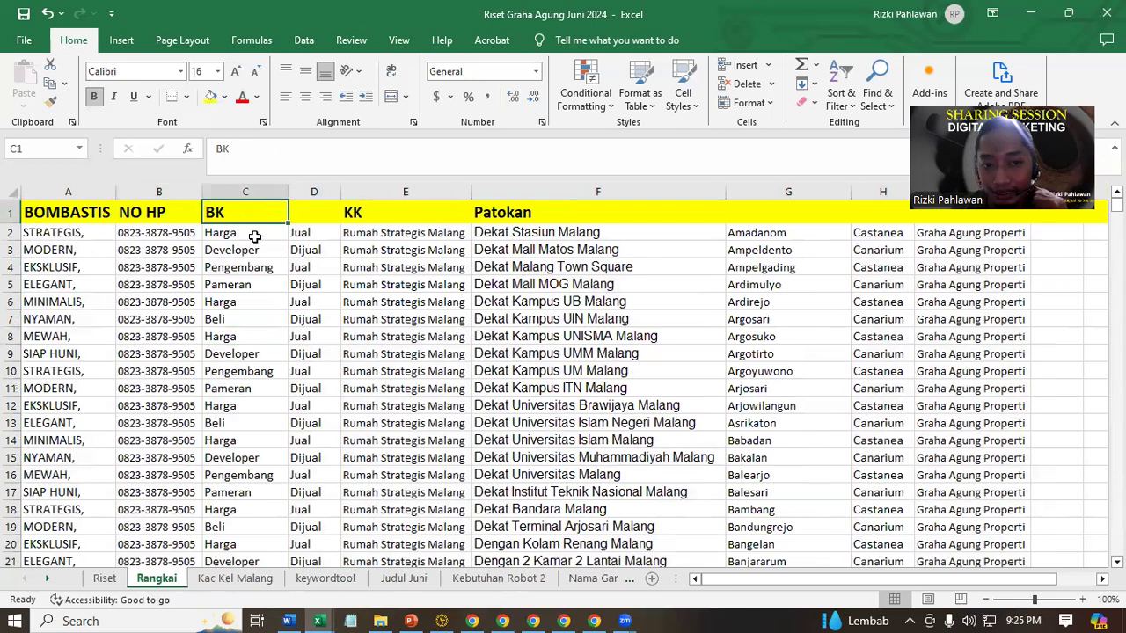
pyautogui.click(386, 211)
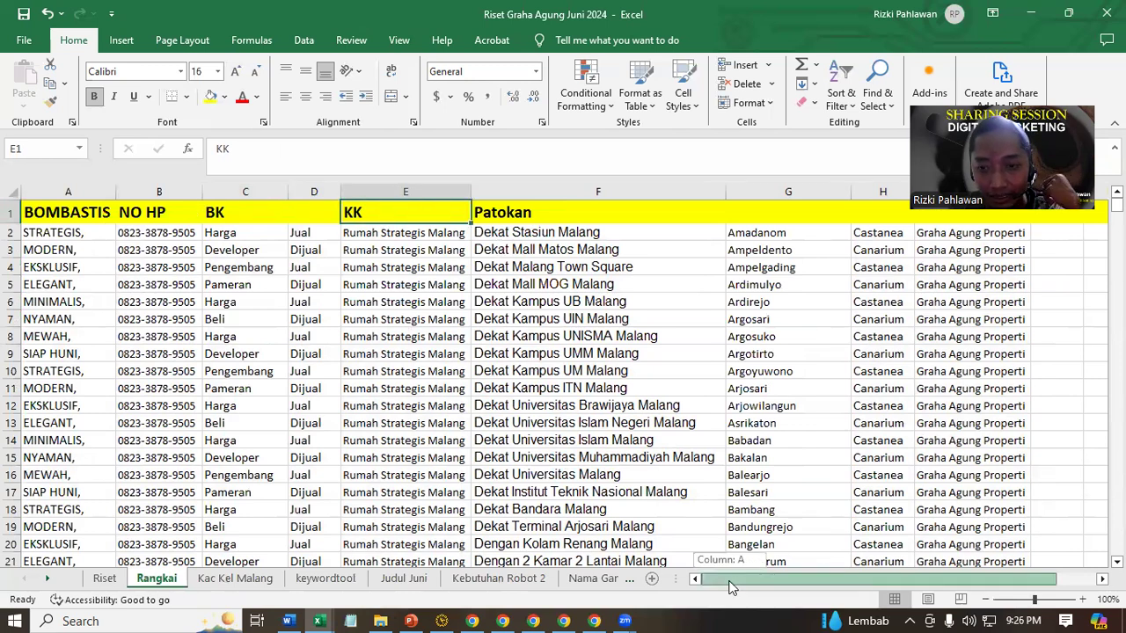
pyautogui.moveTo(731, 579); pyautogui.dragTo(762, 578)
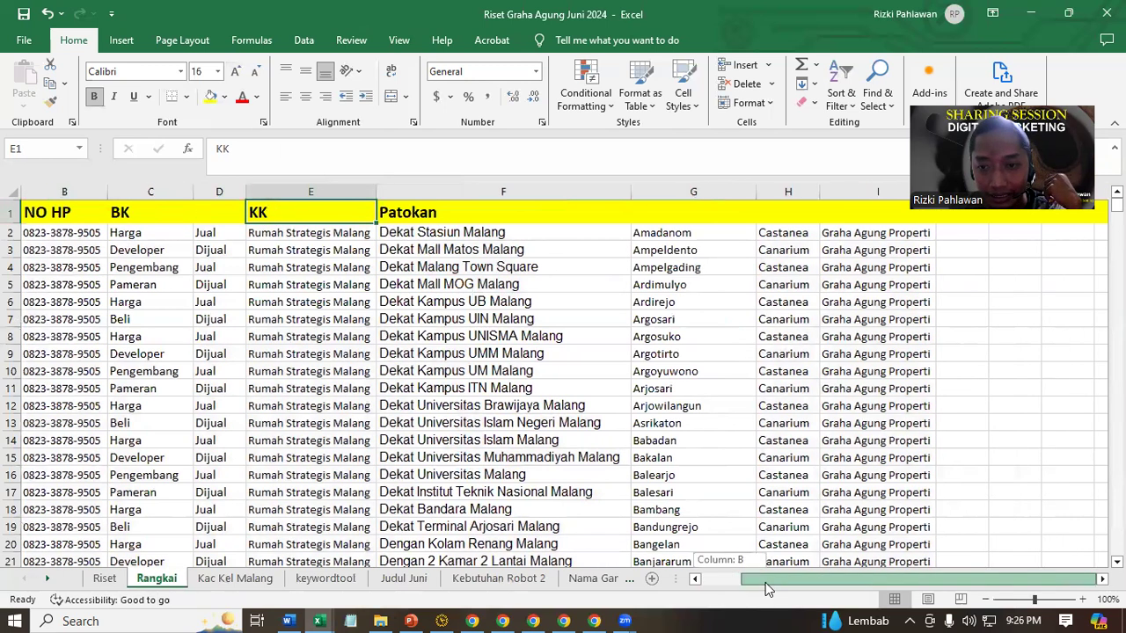
pyautogui.click(695, 236)
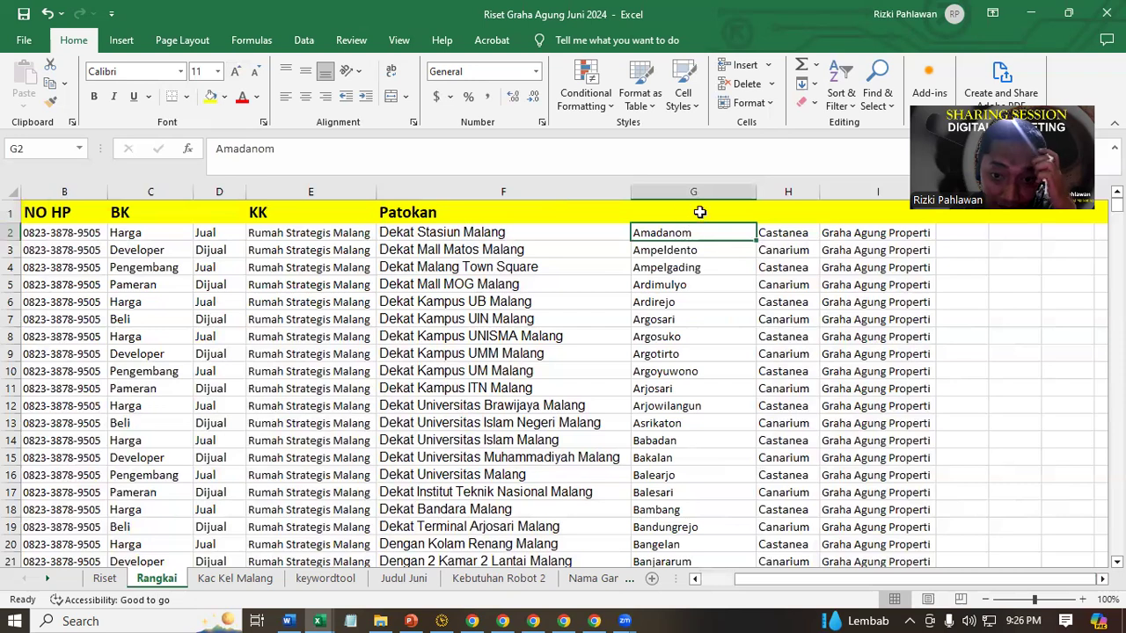
pyautogui.moveTo(568, 219); pyautogui.dragTo(616, 480)
pyautogui.click(707, 286)
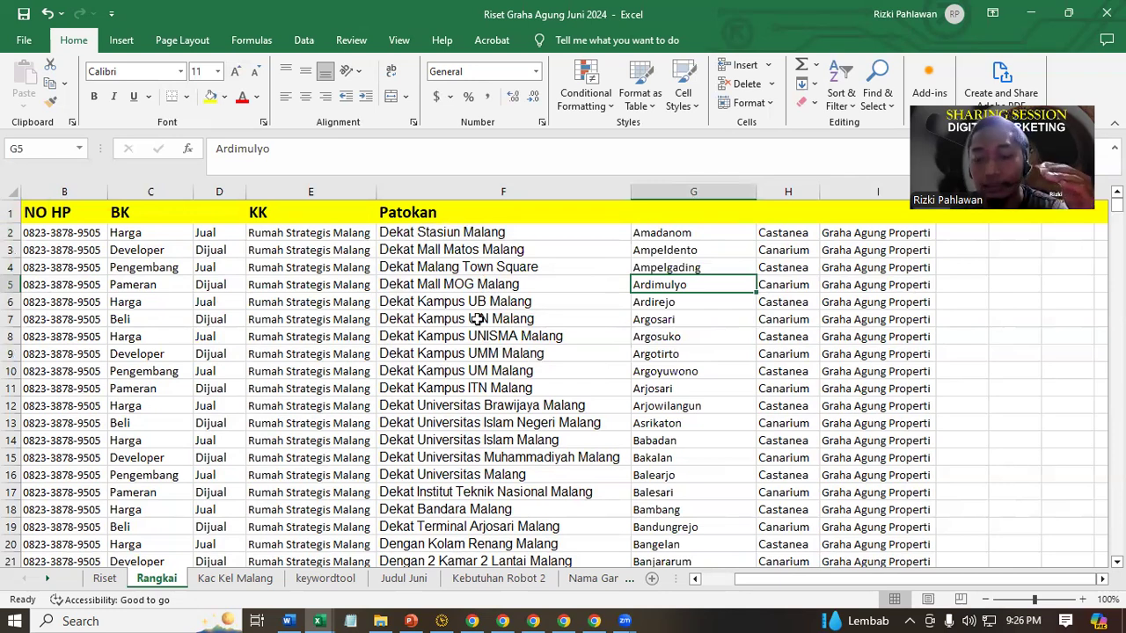
# Step: Copy the entire contents of the Rangkai sheet
pyautogui.click(17, 193)
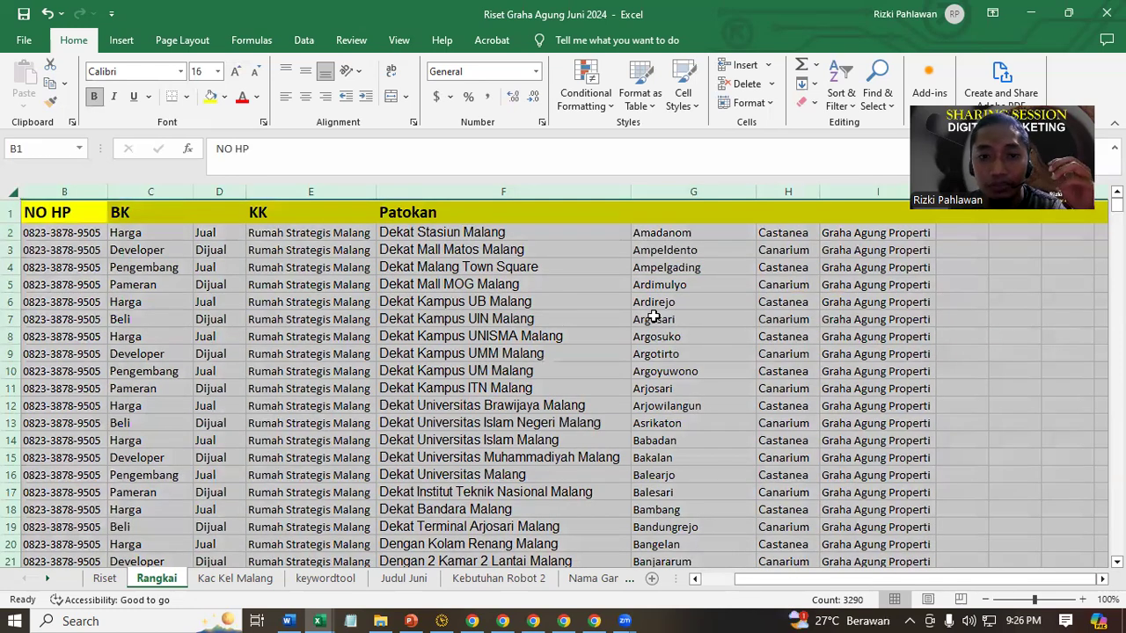
pyautogui.rightClick(479, 274)
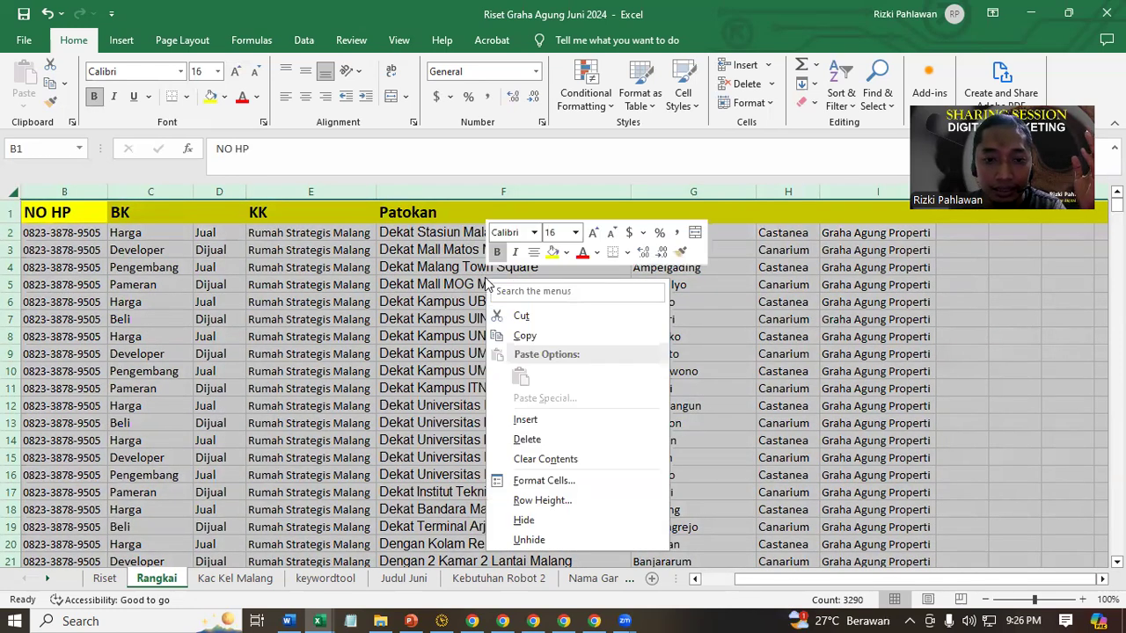
pyautogui.click(516, 338)
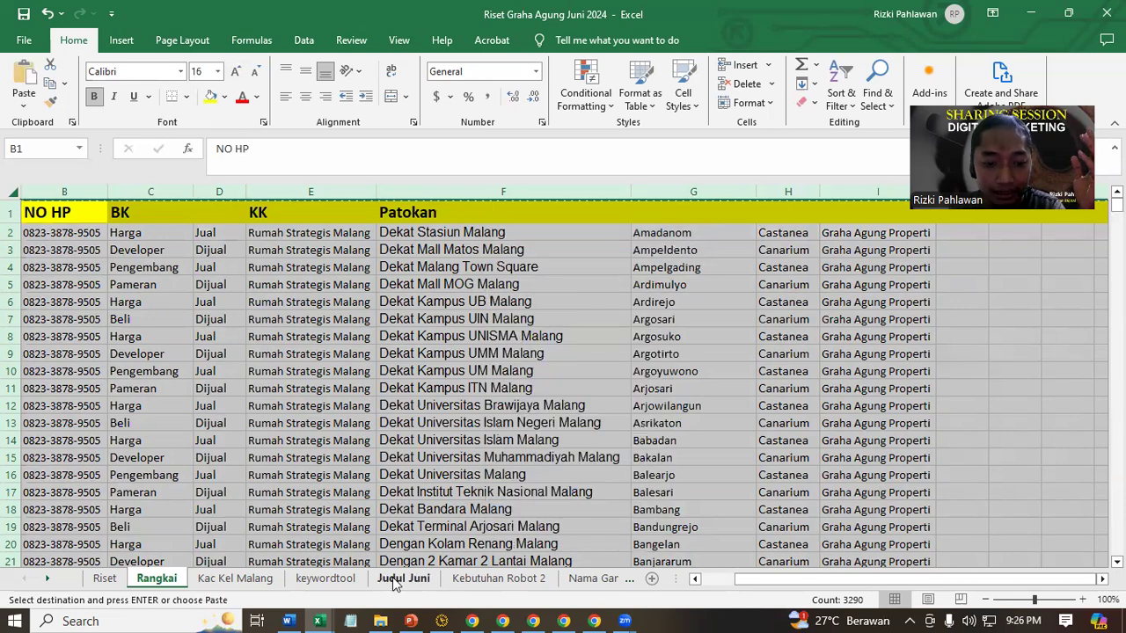
# Step: Switch to Notepad, paste the copied sheet into the blank document, and maximize the window at the start of the text
pyautogui.click(352, 621)
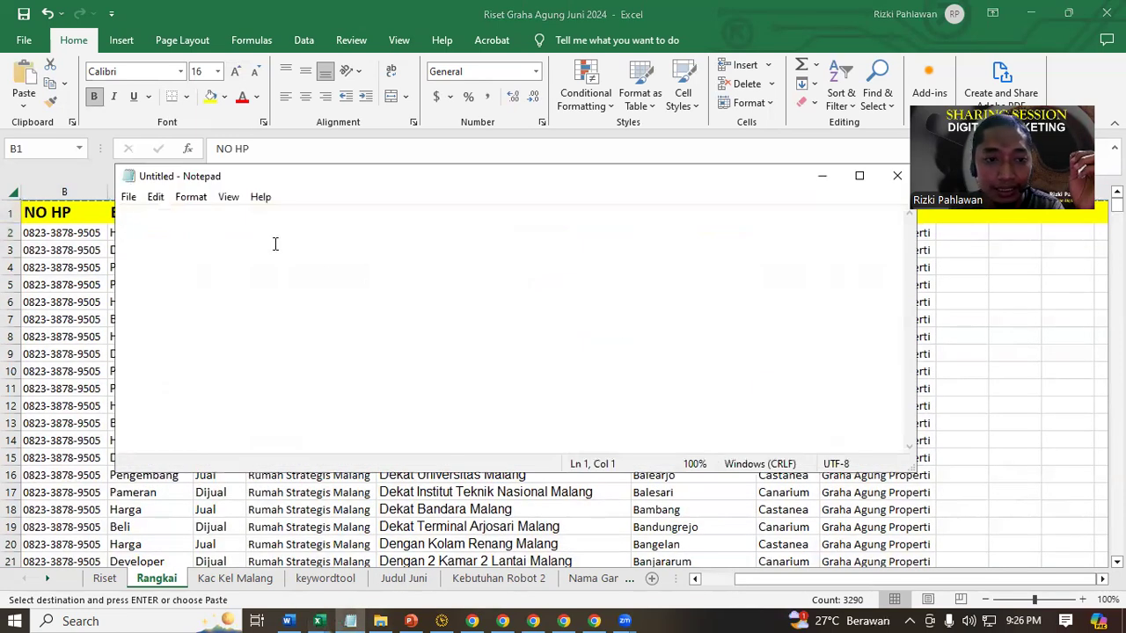
pyautogui.rightClick(265, 242)
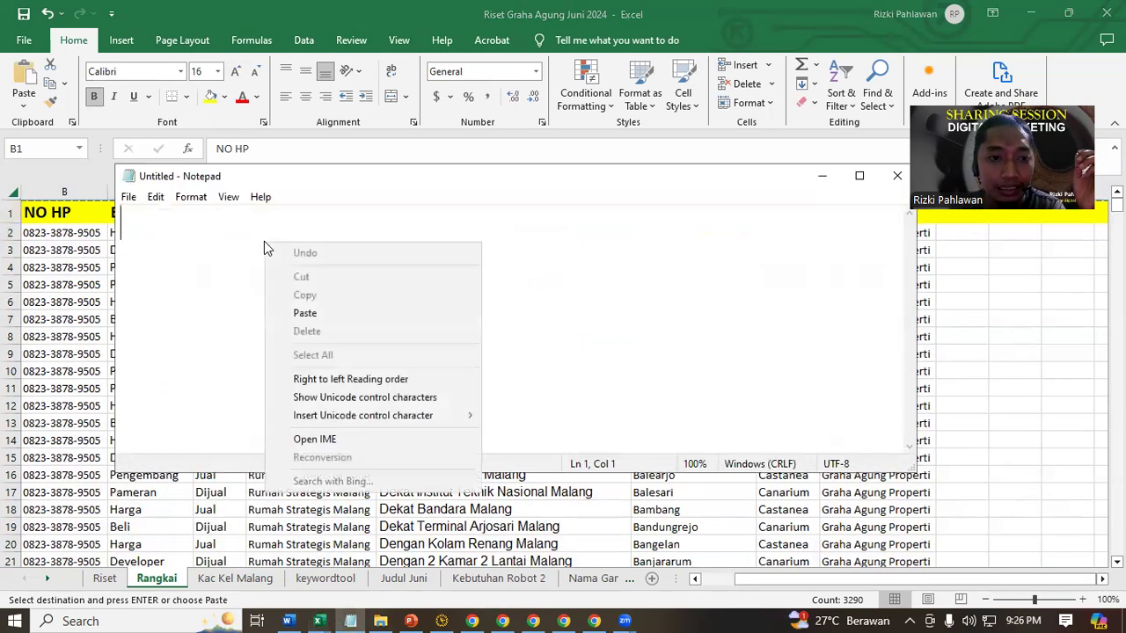
pyautogui.click(319, 314)
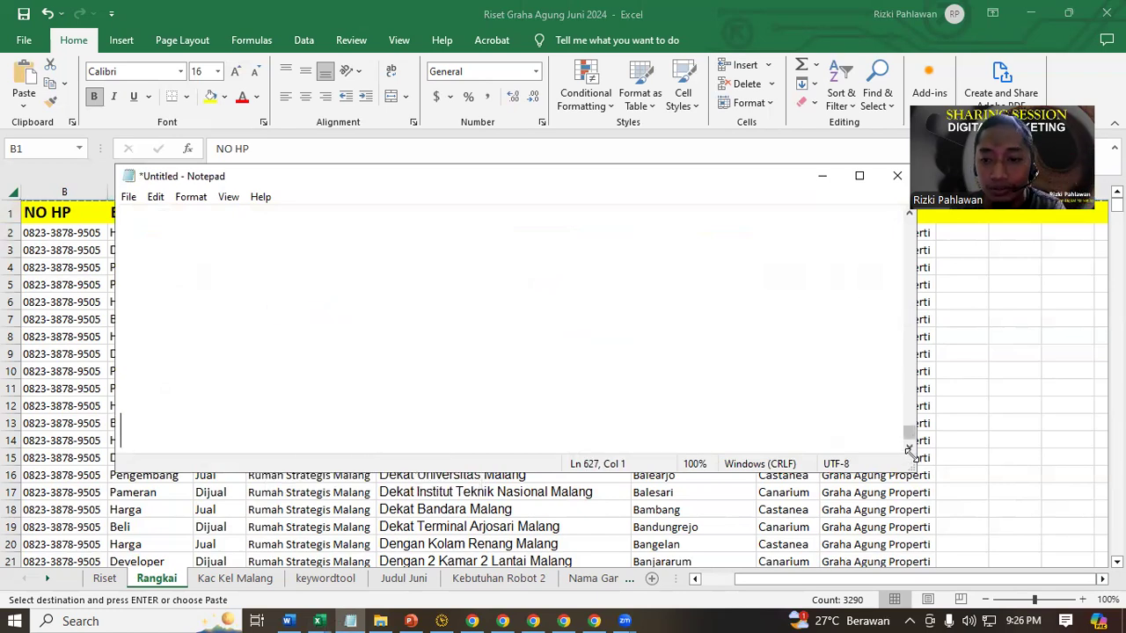
pyautogui.moveTo(909, 431); pyautogui.dragTo(906, 209)
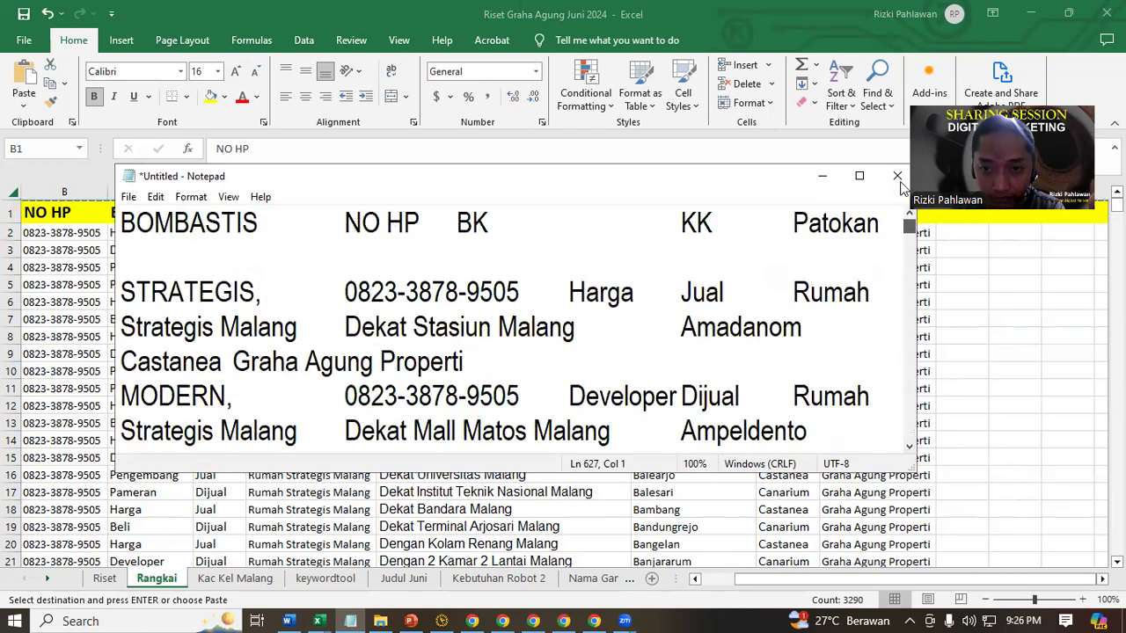
pyautogui.click(860, 176)
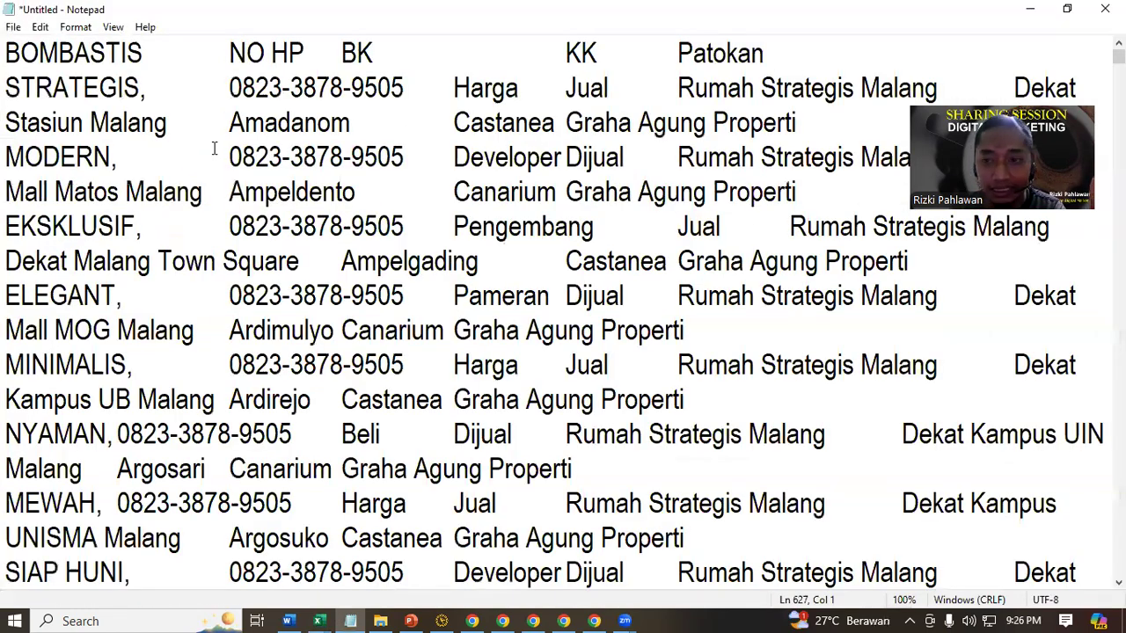
# Step: Open text replacement for the Notepad document, empty the old search term and move the dialog clear of the first lines
pyautogui.click(40, 27)
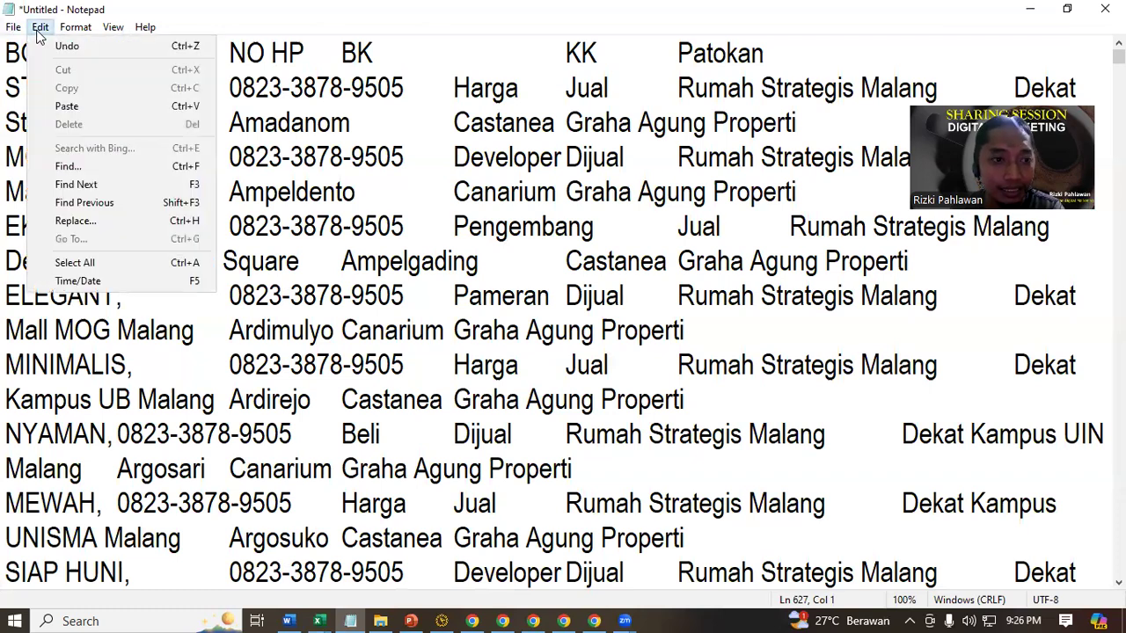
pyautogui.click(79, 221)
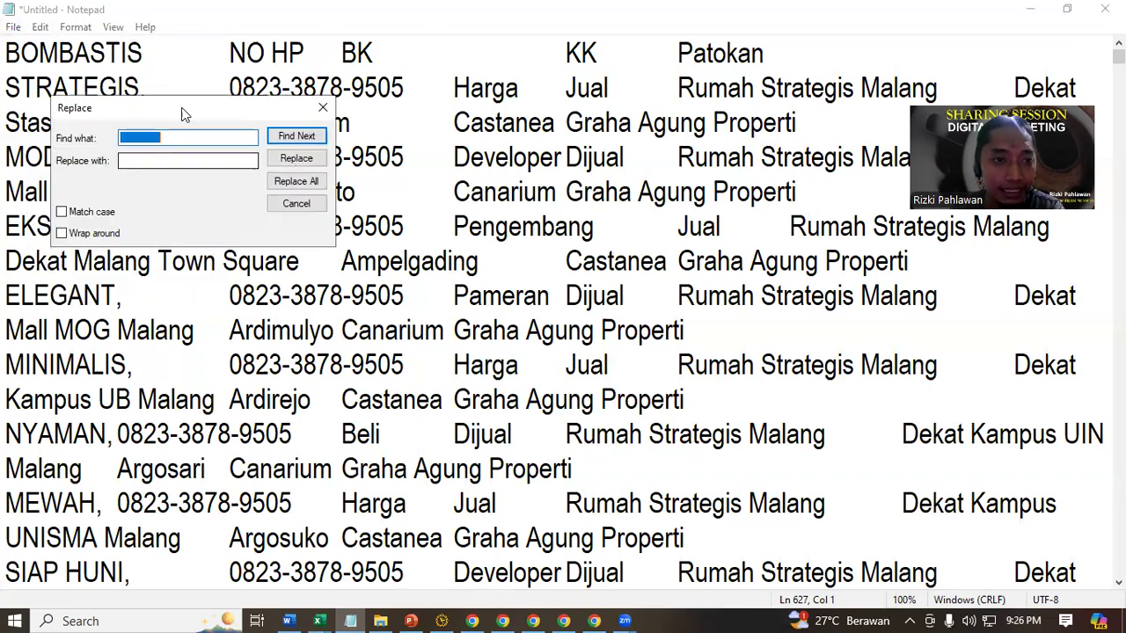
pyautogui.click(189, 136)
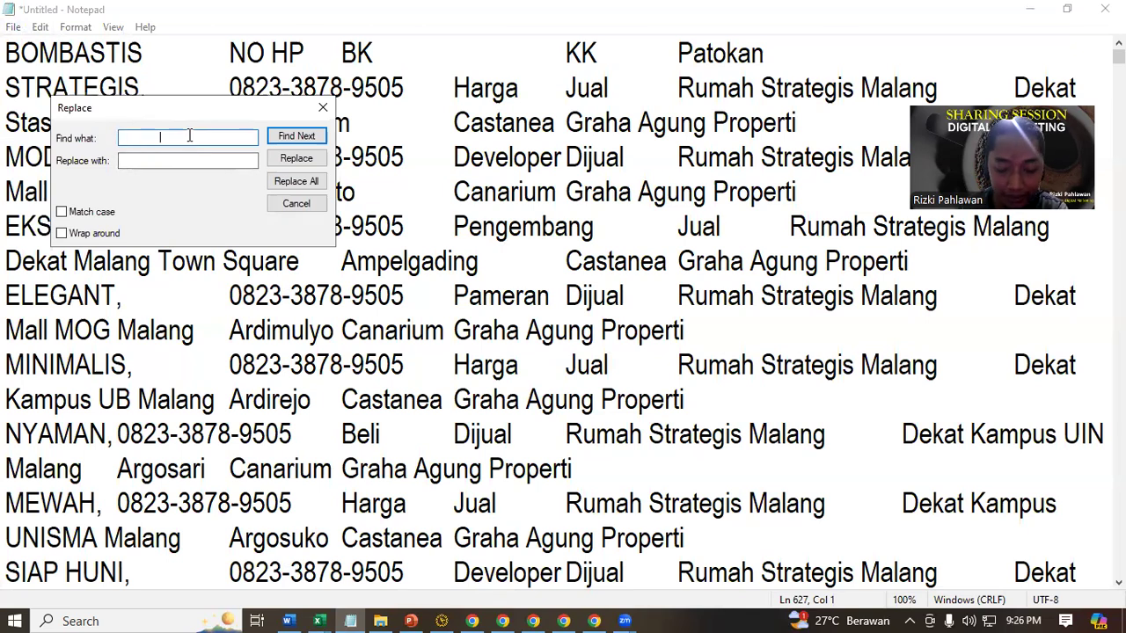
pyautogui.press('BackSpace')
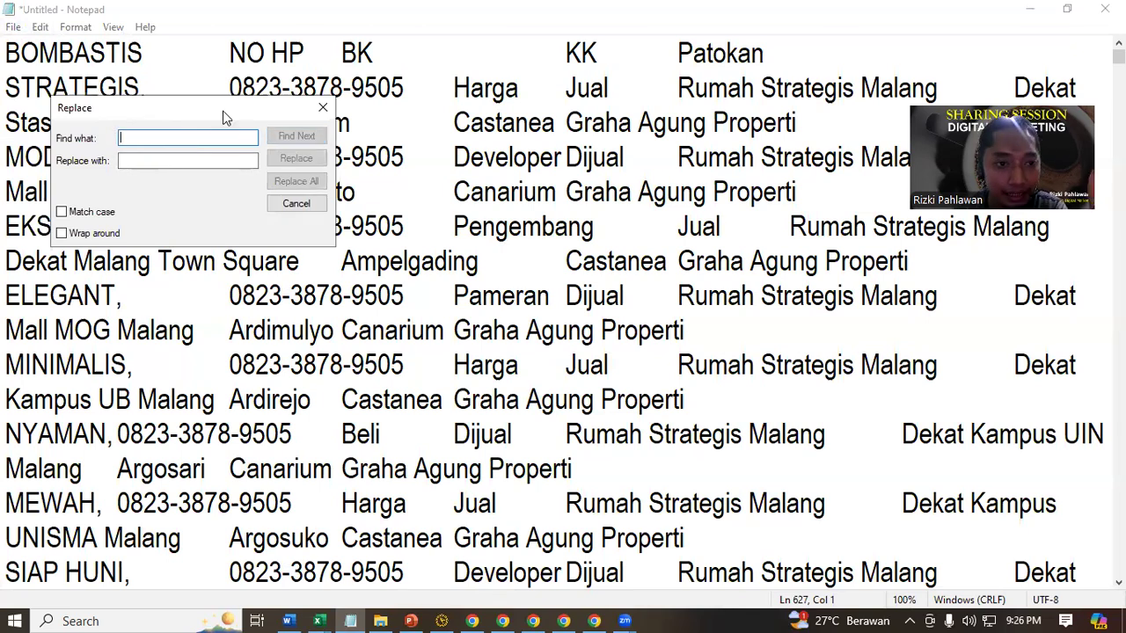
pyautogui.moveTo(221, 111); pyautogui.dragTo(387, 290)
# Step: Copy the tab gap between BOMBASTIS and NO HP in the first line
pyautogui.click(143, 51)
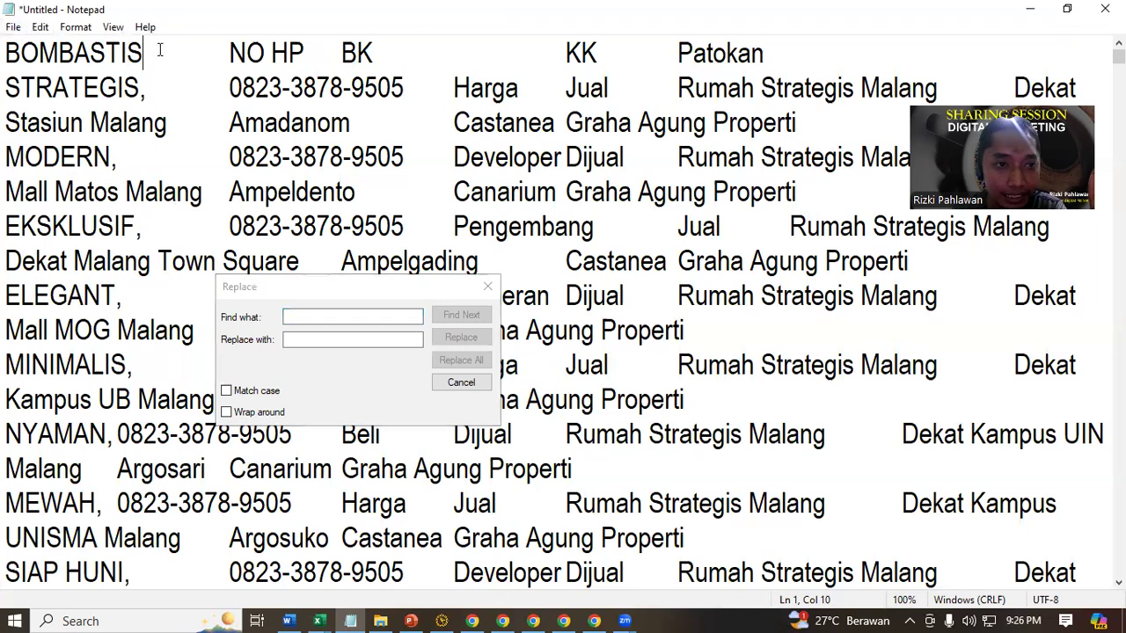
pyautogui.doubleClick(217, 45)
pyautogui.rightClick(202, 55)
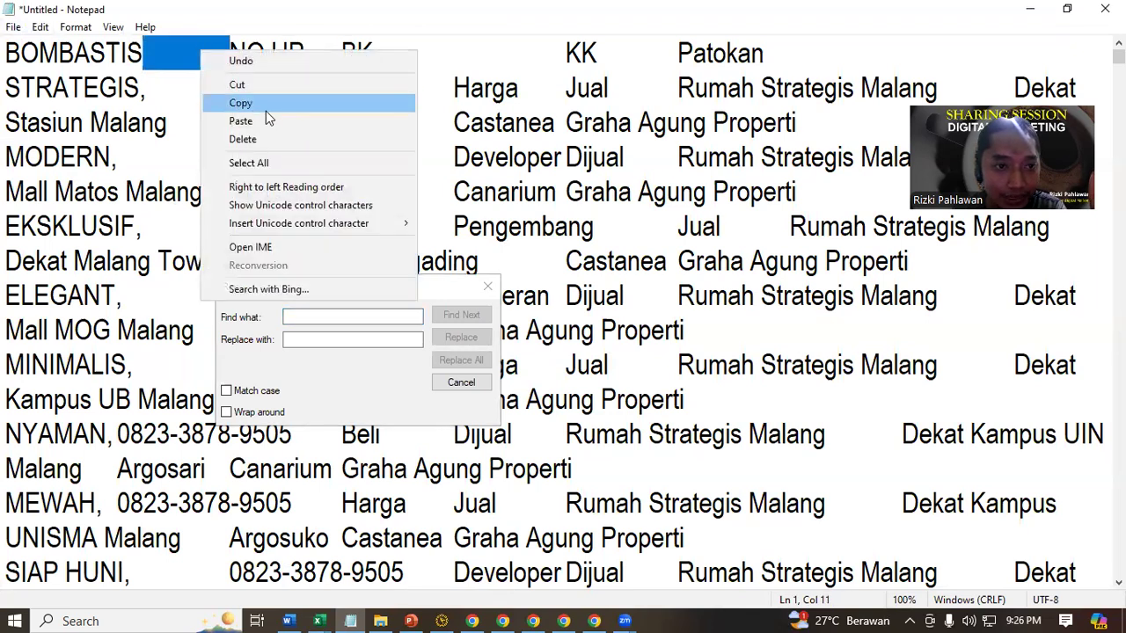
pyautogui.click(287, 104)
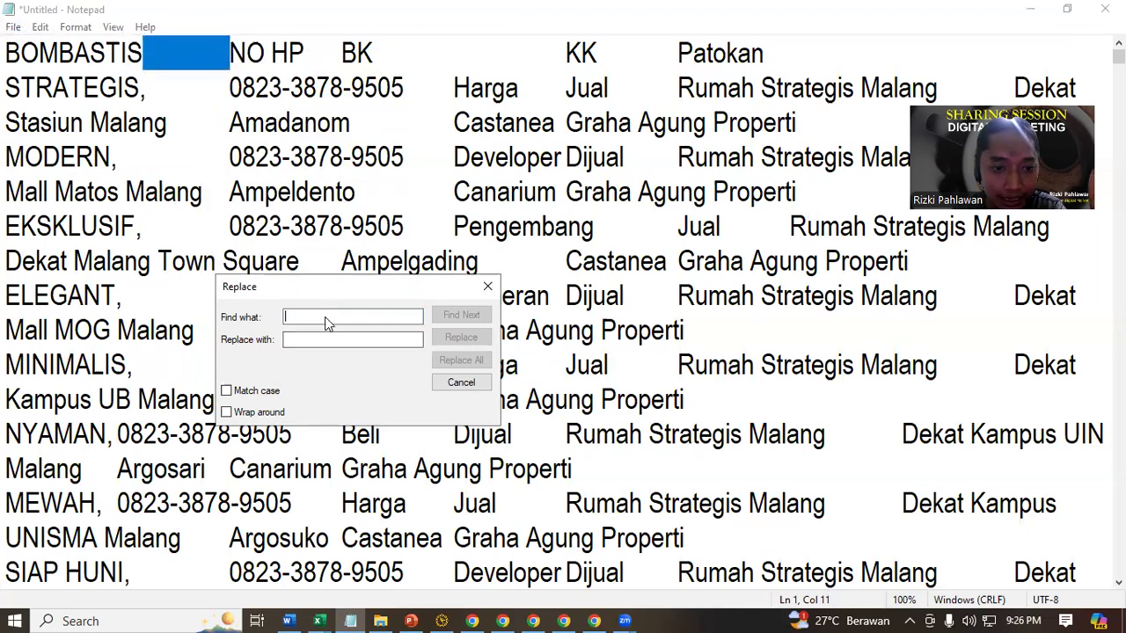
# Step: Replace every copied tab gap in the whole document with a single space
pyautogui.rightClick(326, 316)
pyautogui.click(365, 388)
pyautogui.click(364, 342)
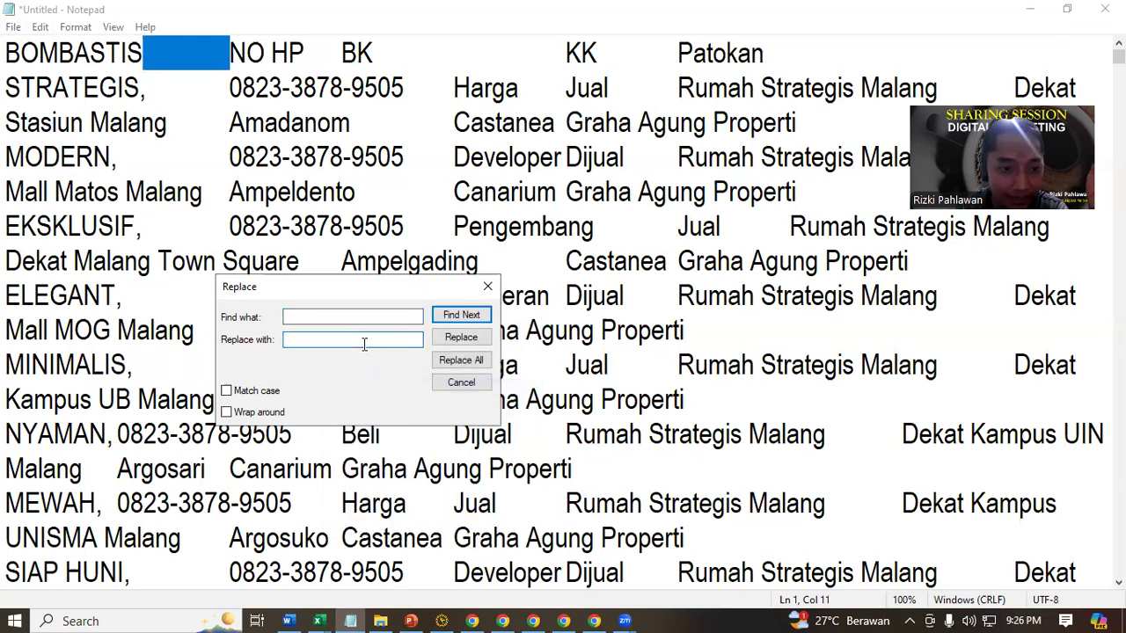
pyautogui.click(466, 359)
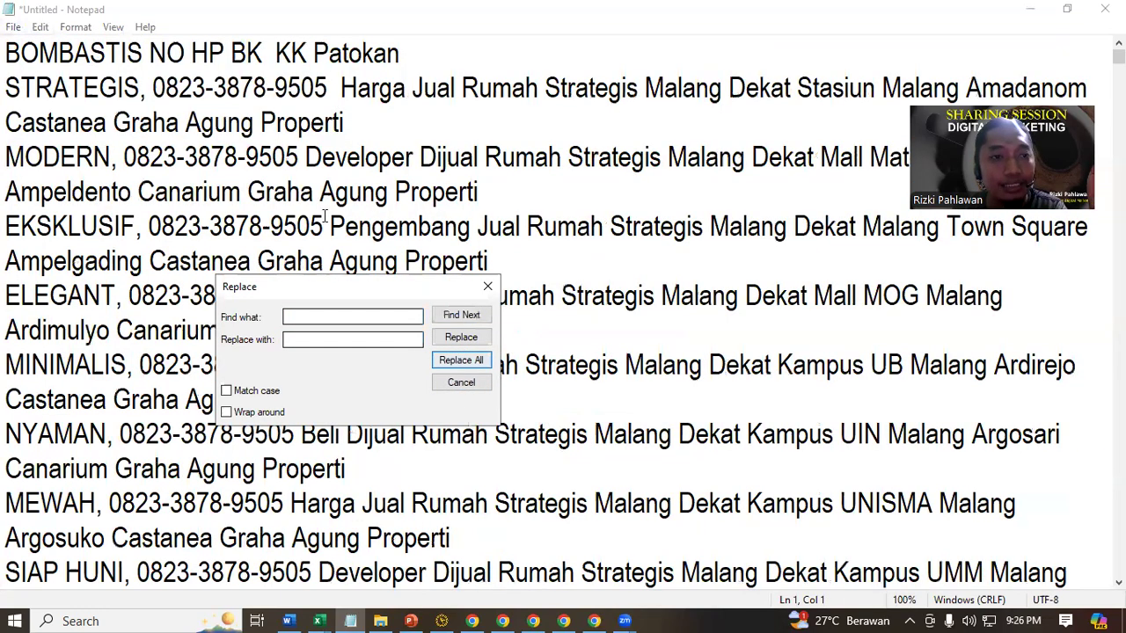
# Step: Copy all of the combined title text and switch to the Book1 workbook in Excel
pyautogui.click(146, 88)
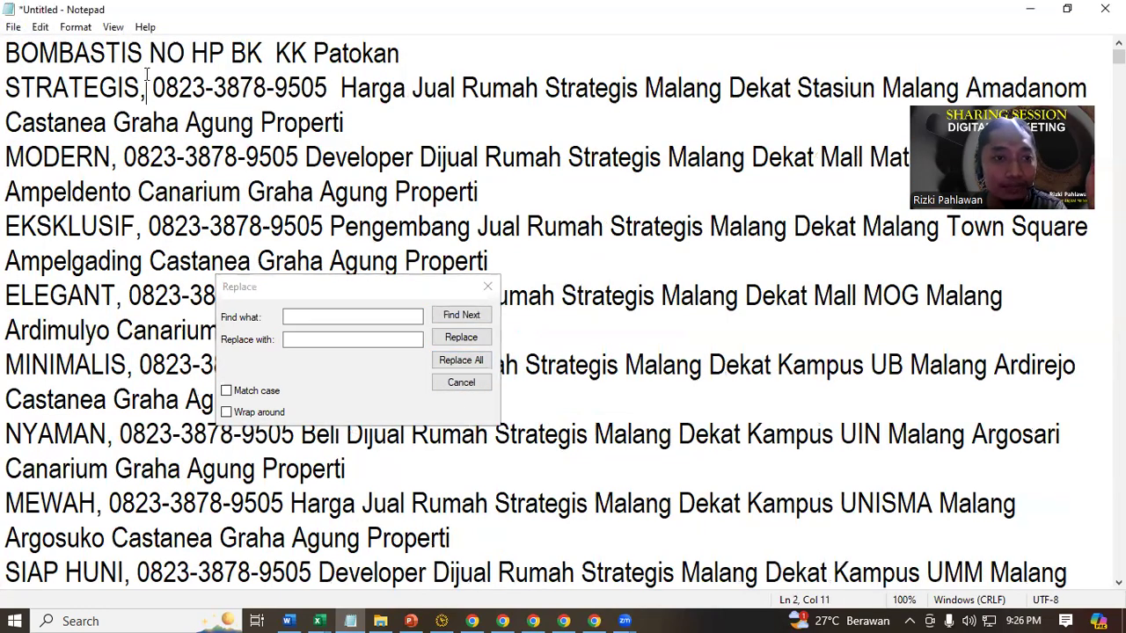
pyautogui.rightClick(144, 74)
pyautogui.click(132, 123)
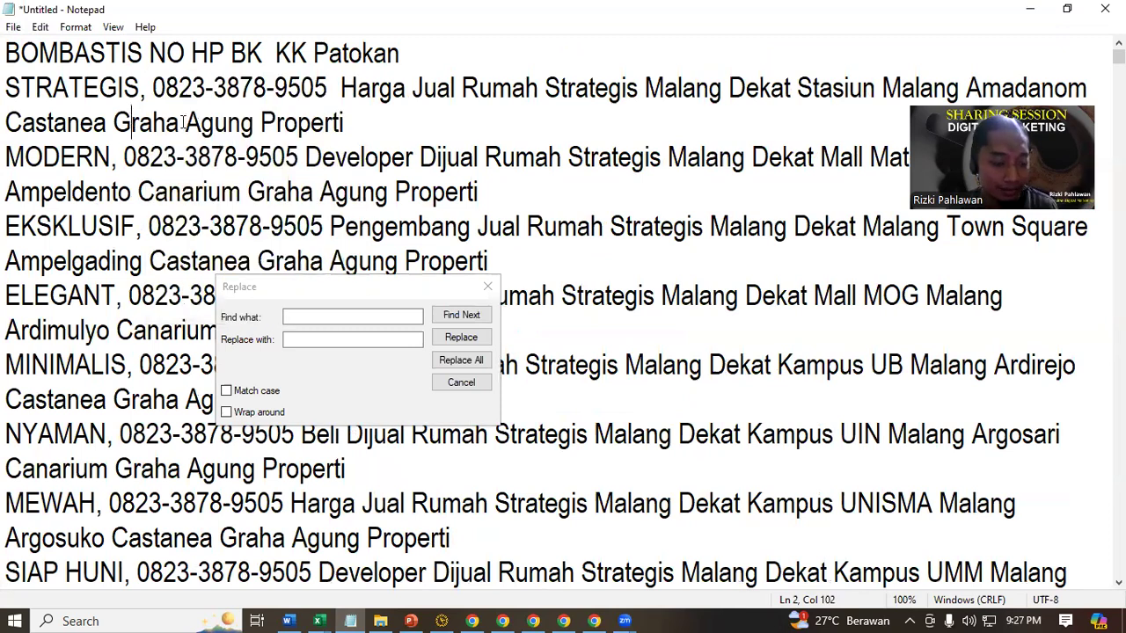
pyautogui.hotkey('ctrl', 'a')
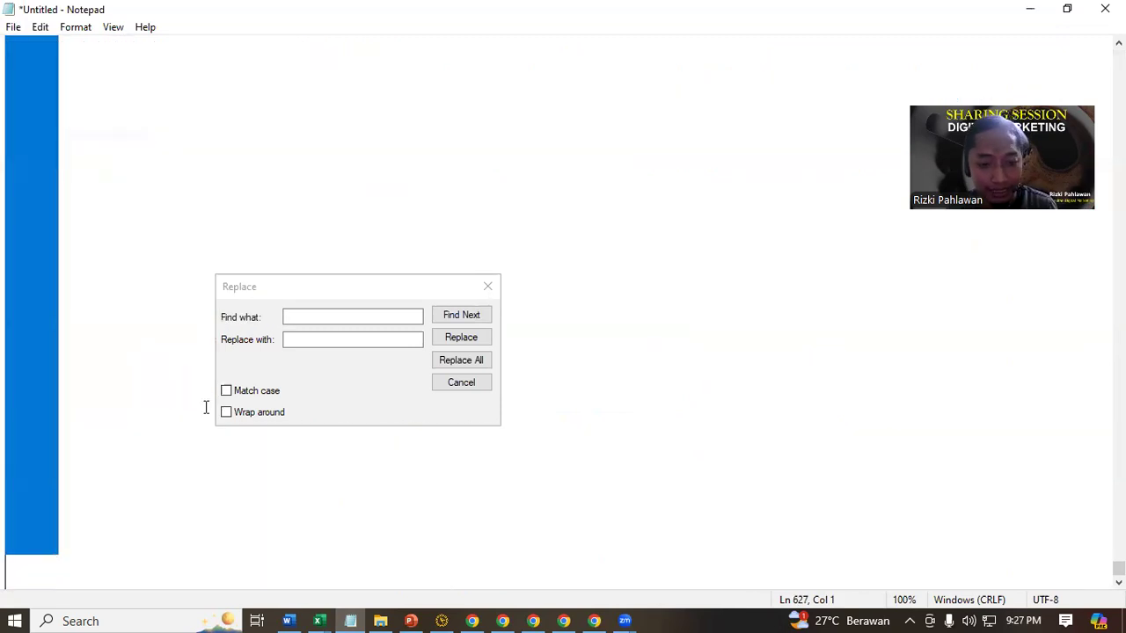
pyautogui.click(319, 621)
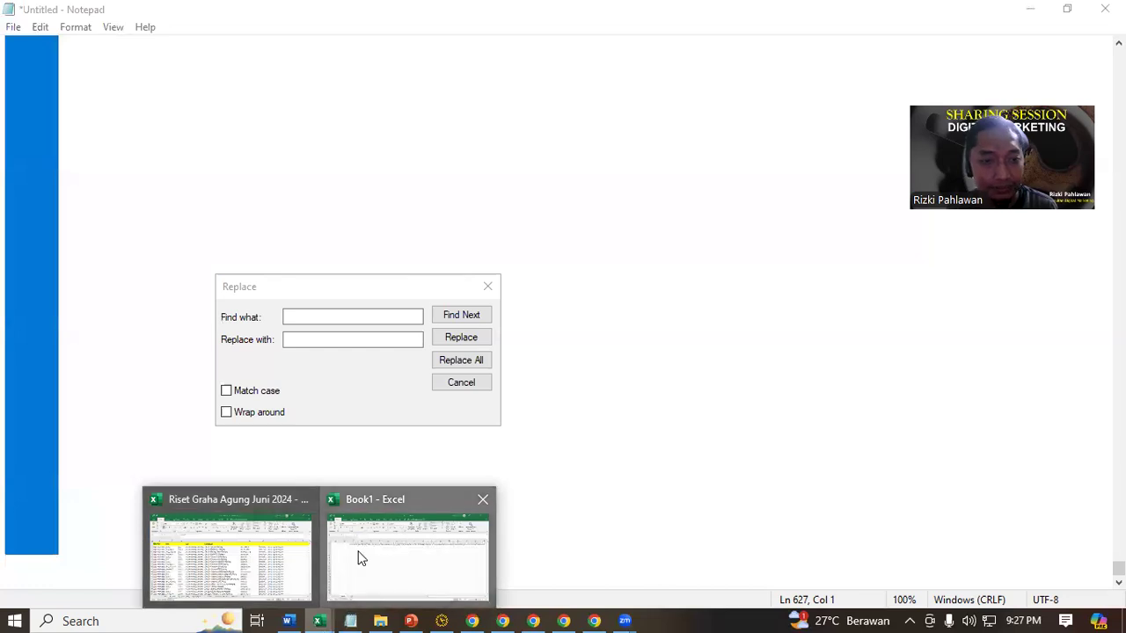
pyautogui.click(359, 557)
# Step: Paste the combined titles into column B of Sheet1, starting at B1
pyautogui.click(203, 395)
pyautogui.click(112, 214)
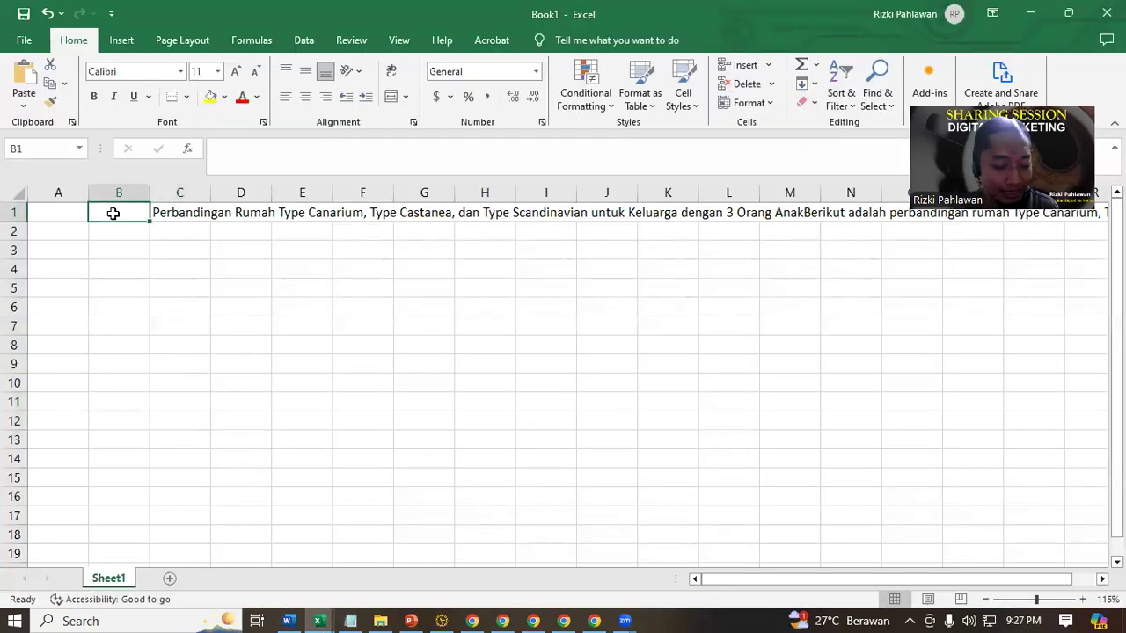
pyautogui.hotkey('ctrl', 'v')
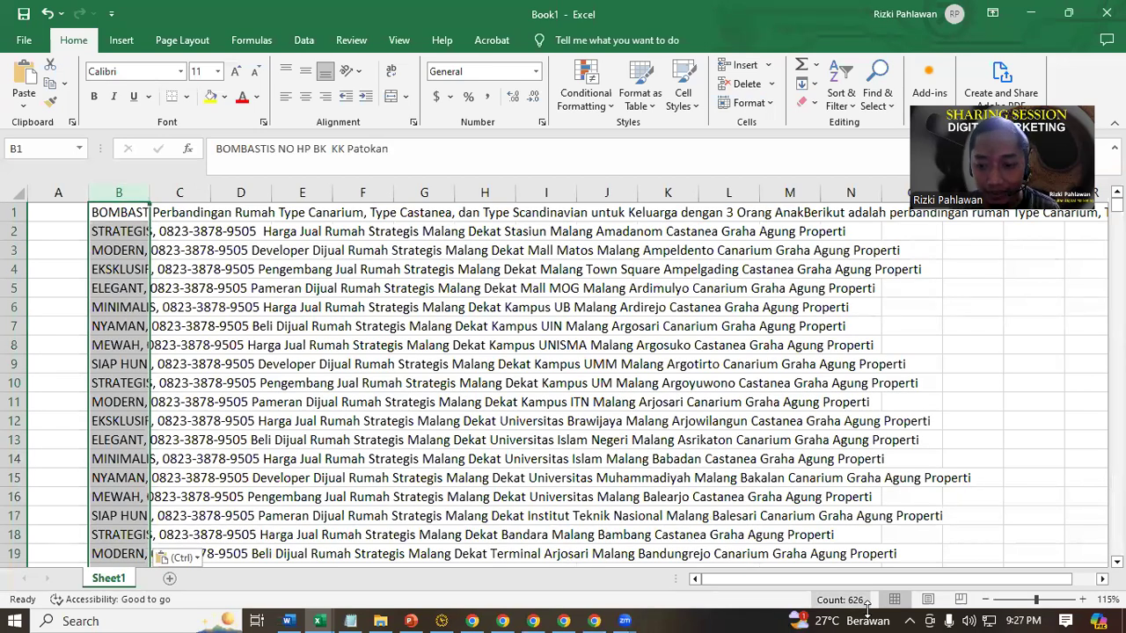
# Step: Fill the promotional text from C1 down column C alongside the titles in column B
pyautogui.click(169, 211)
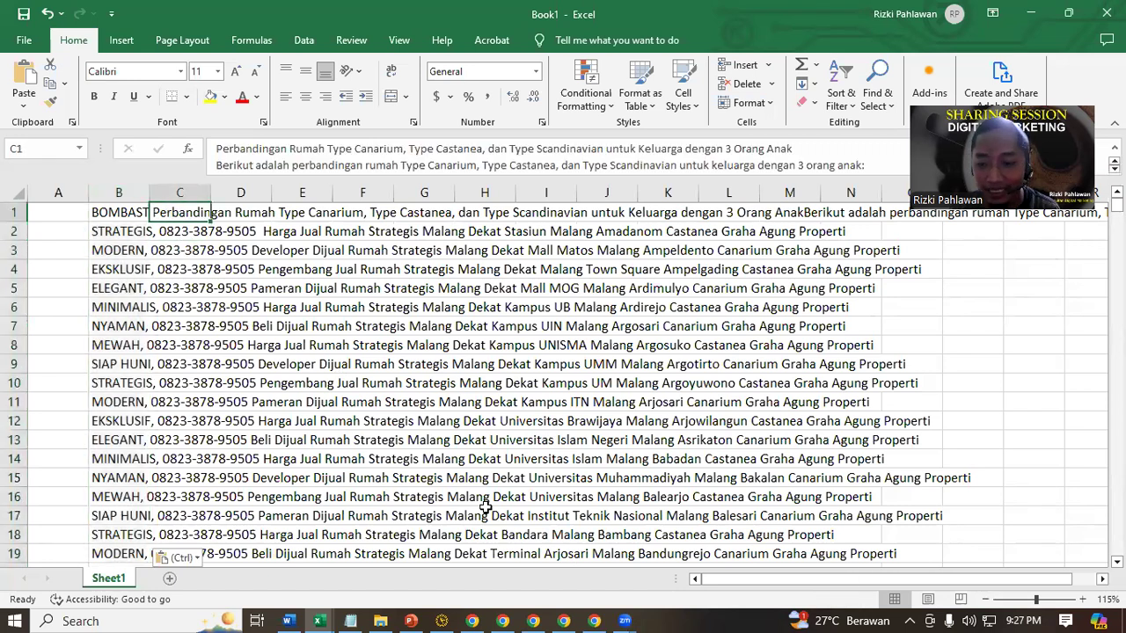
pyautogui.click(844, 361)
pyautogui.click(201, 217)
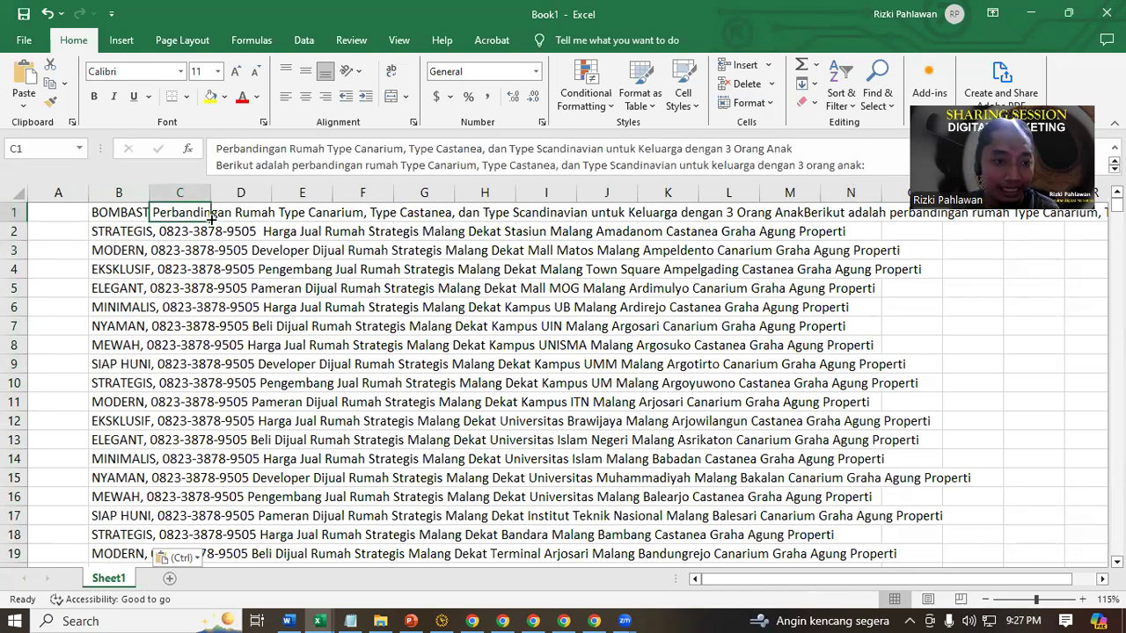
pyautogui.doubleClick(211, 220)
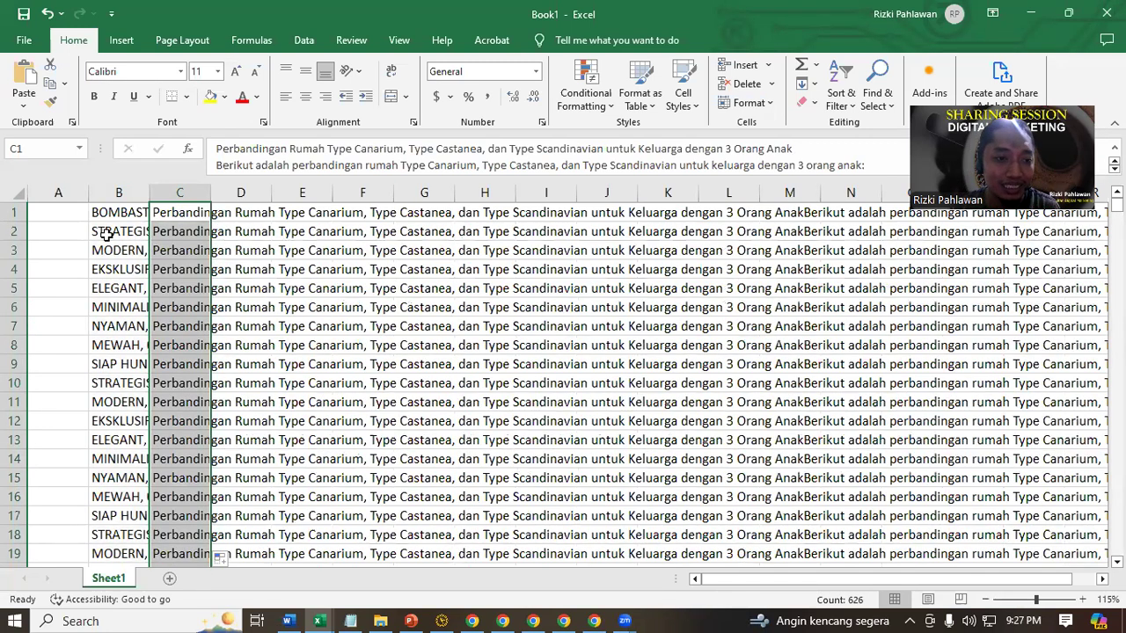
# Step: Undo the fill in column C and clear the contents of column B
pyautogui.hotkey('ctrl', 'z')
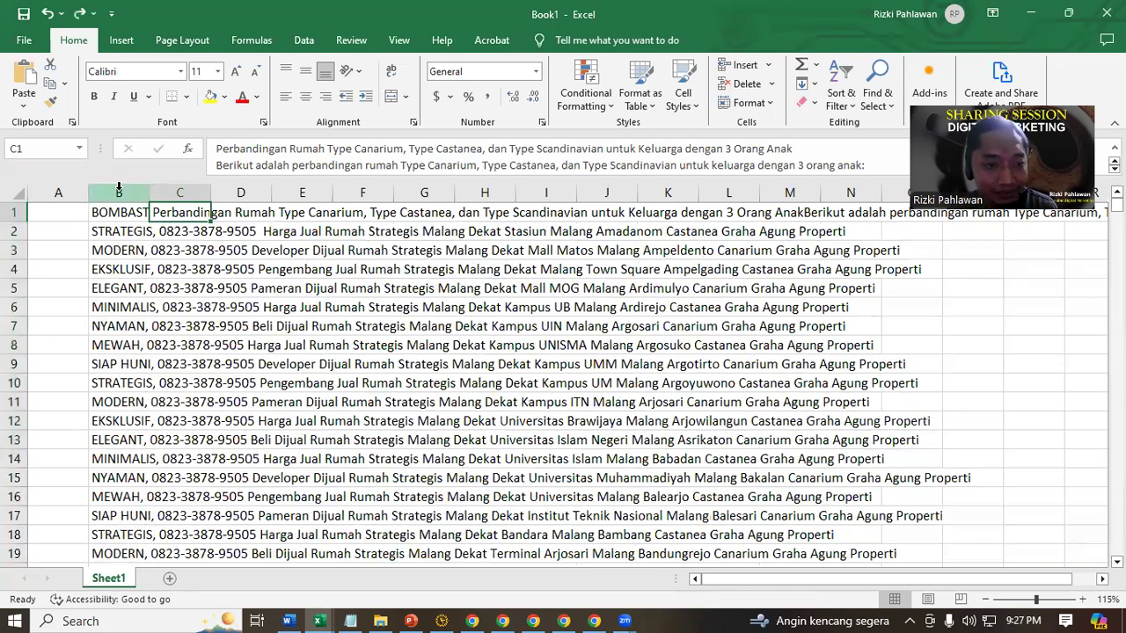
pyautogui.click(119, 187)
pyautogui.press('Delete')
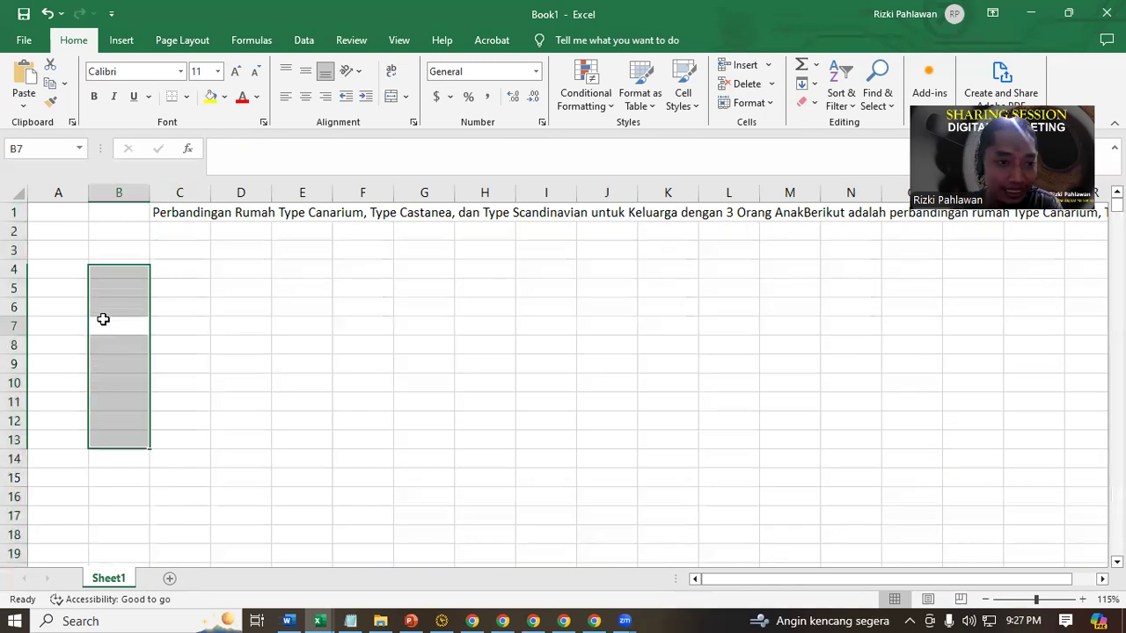
pyautogui.click(100, 318)
# Step: Paste the combined titles into column D starting at D1, and fill the promotional text from C1 down to match their rows
pyautogui.click(176, 212)
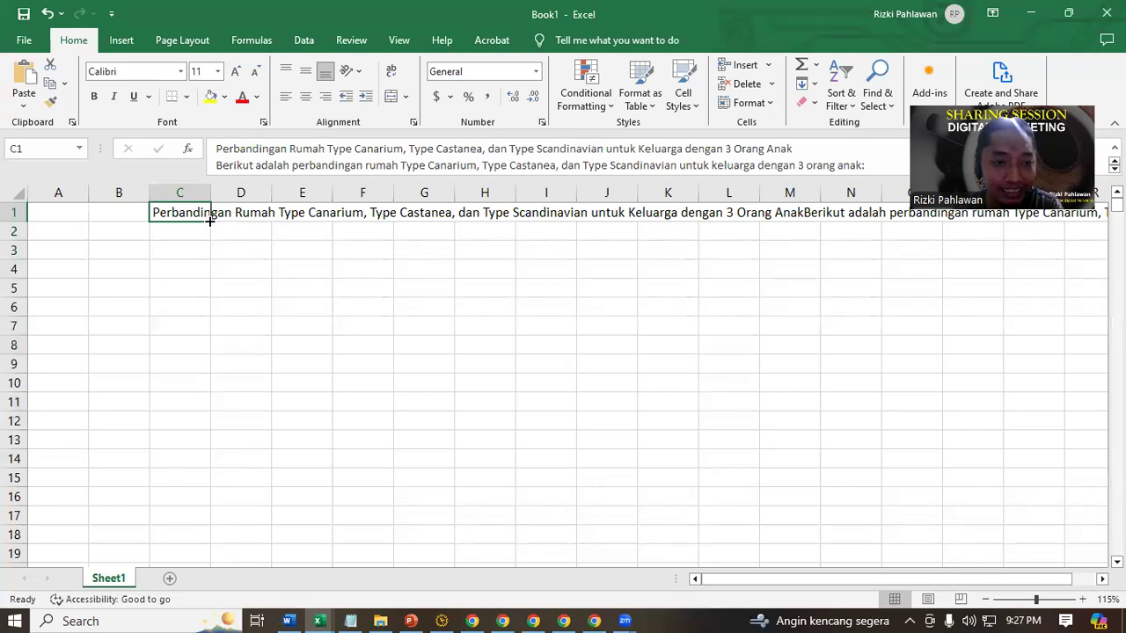
pyautogui.click(351, 621)
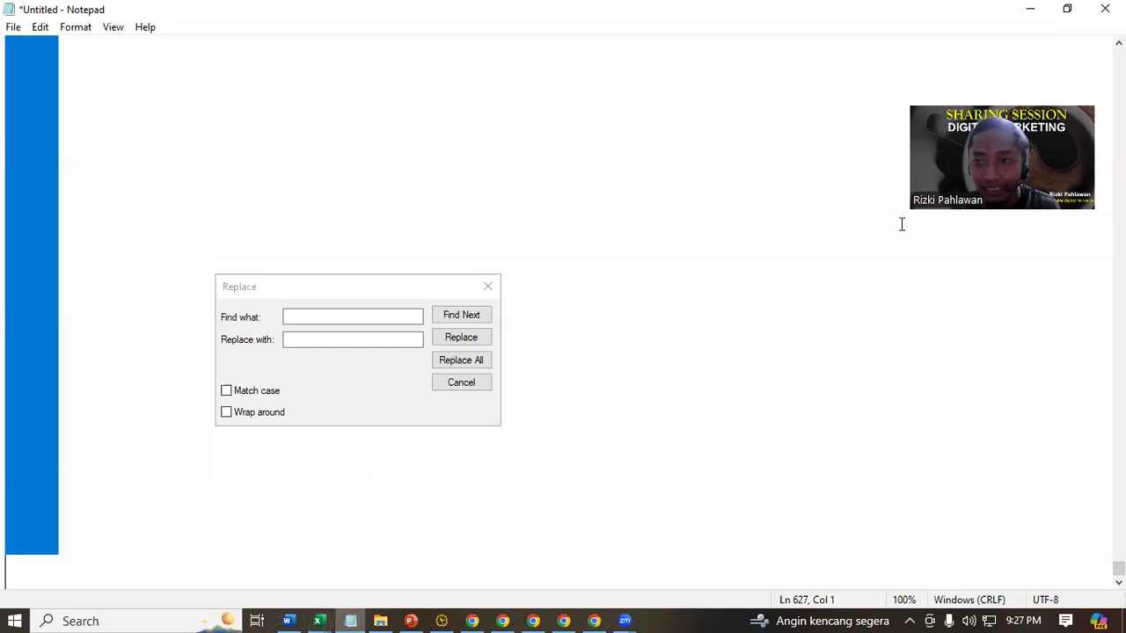
pyautogui.click(1021, 8)
pyautogui.click(133, 211)
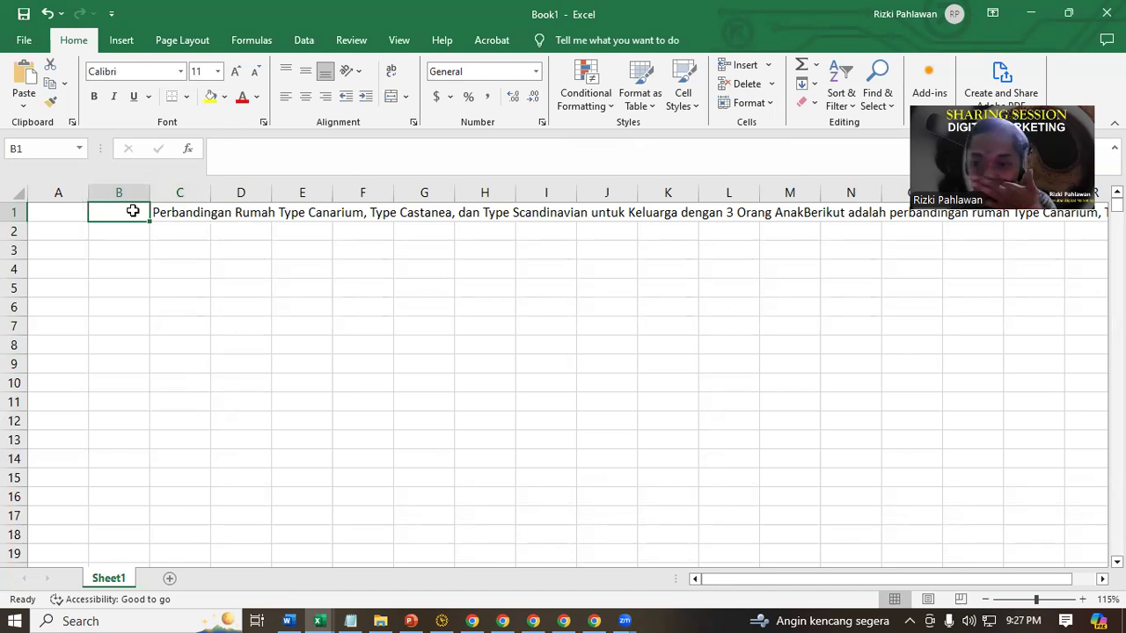
pyautogui.click(250, 213)
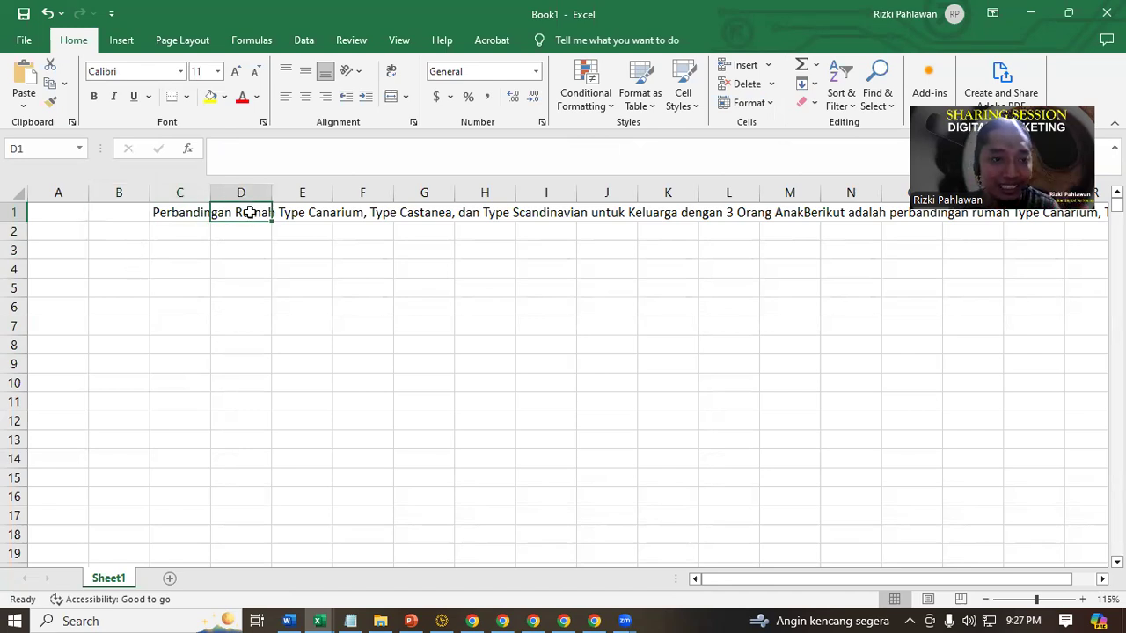
pyautogui.hotkey('ctrl', 'v')
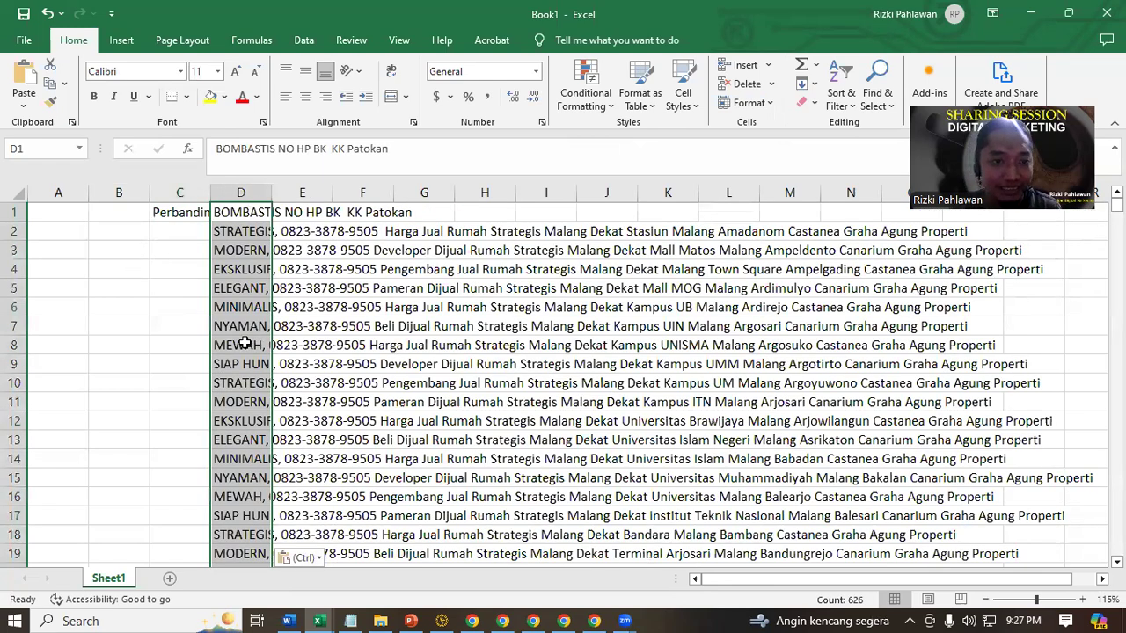
pyautogui.click(193, 216)
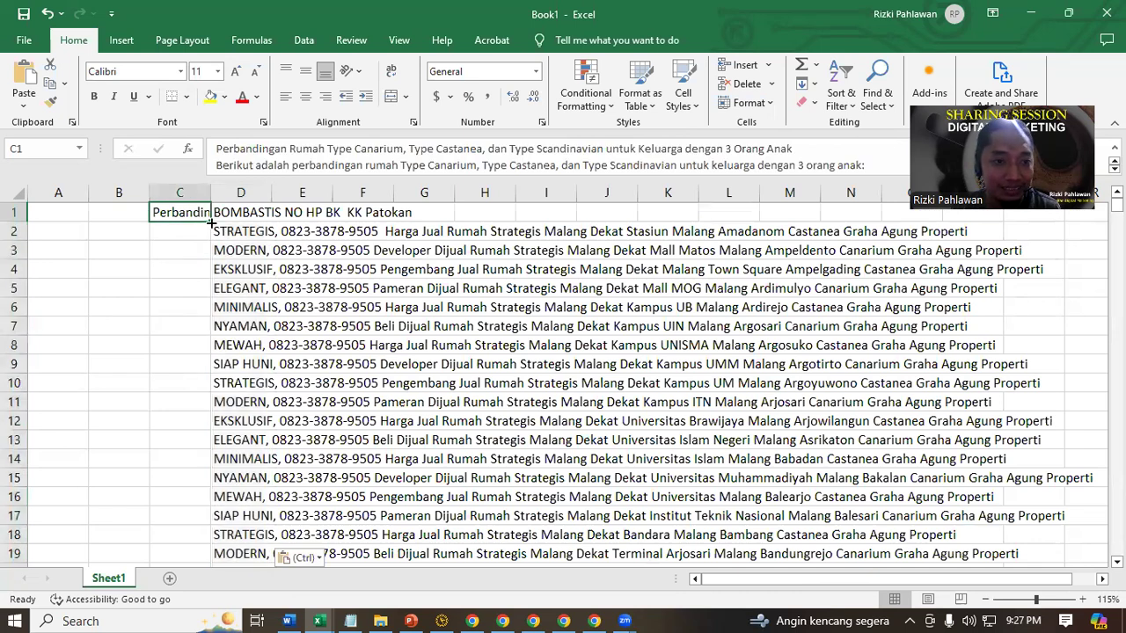
pyautogui.doubleClick(211, 222)
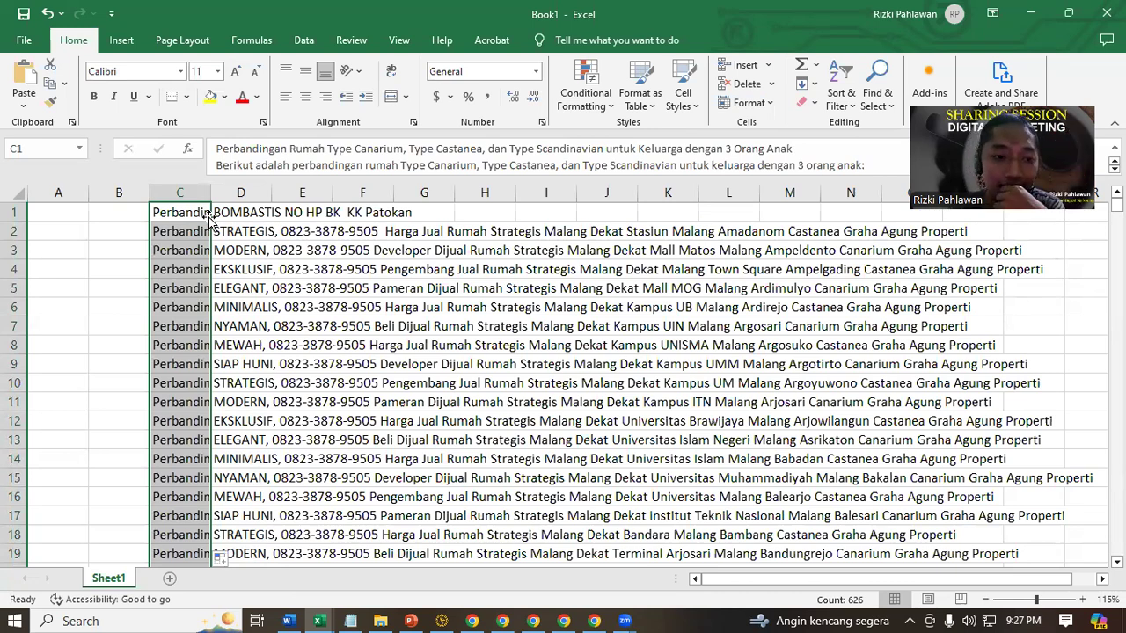
# Step: Compare the filled-cell counts of columns C and D, and check the title list in column D from its first to last row
pyautogui.click(248, 191)
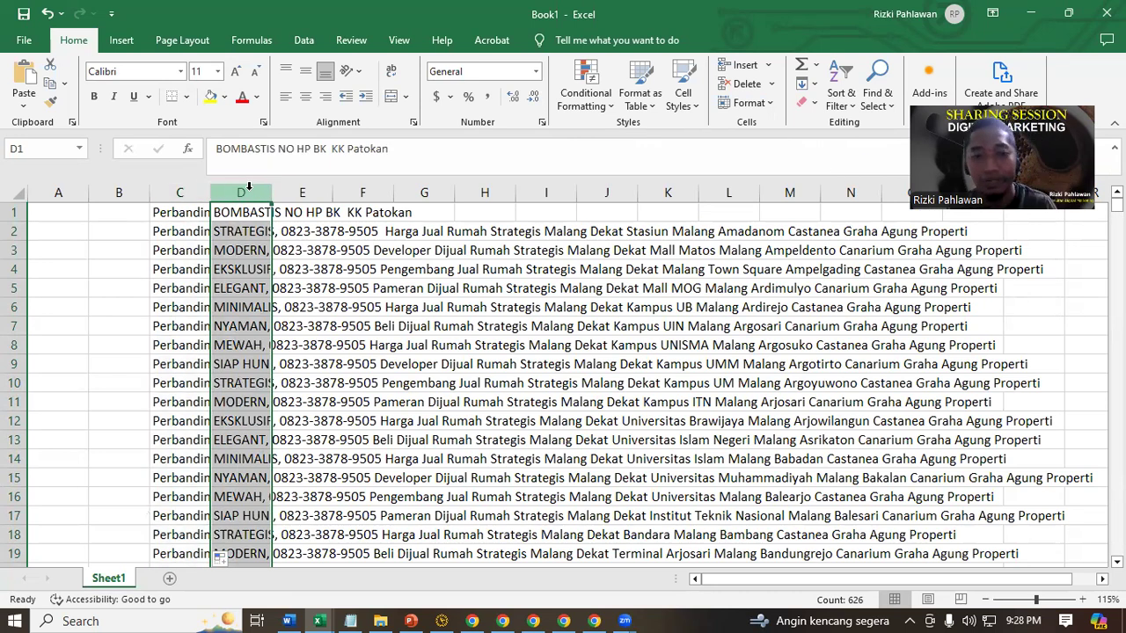
pyautogui.click(169, 222)
pyautogui.click(179, 192)
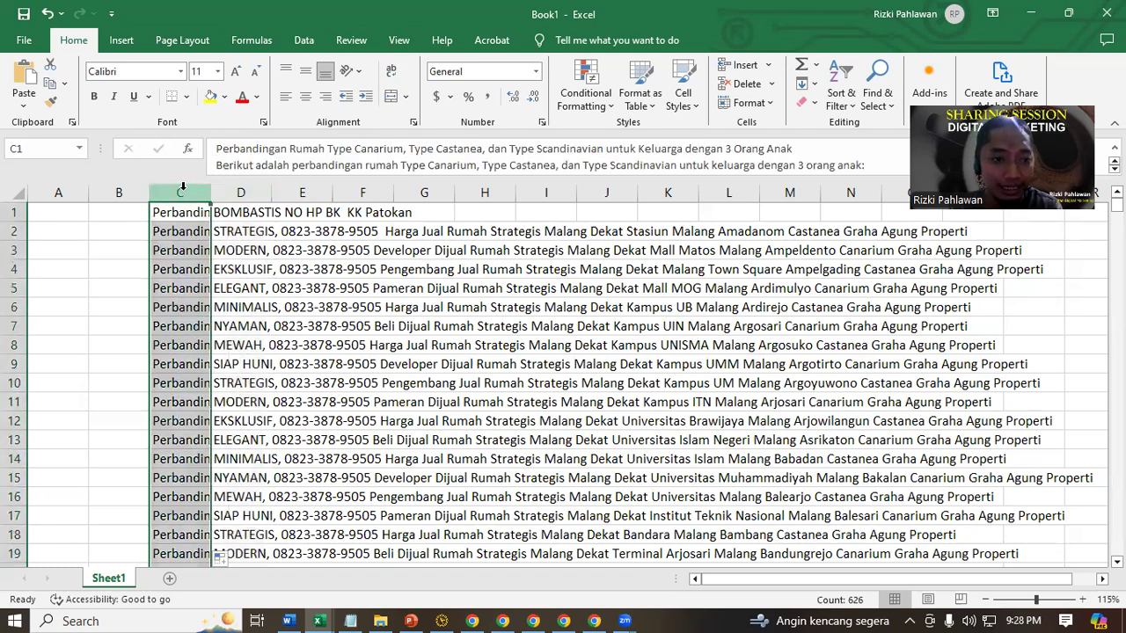
pyautogui.click(241, 192)
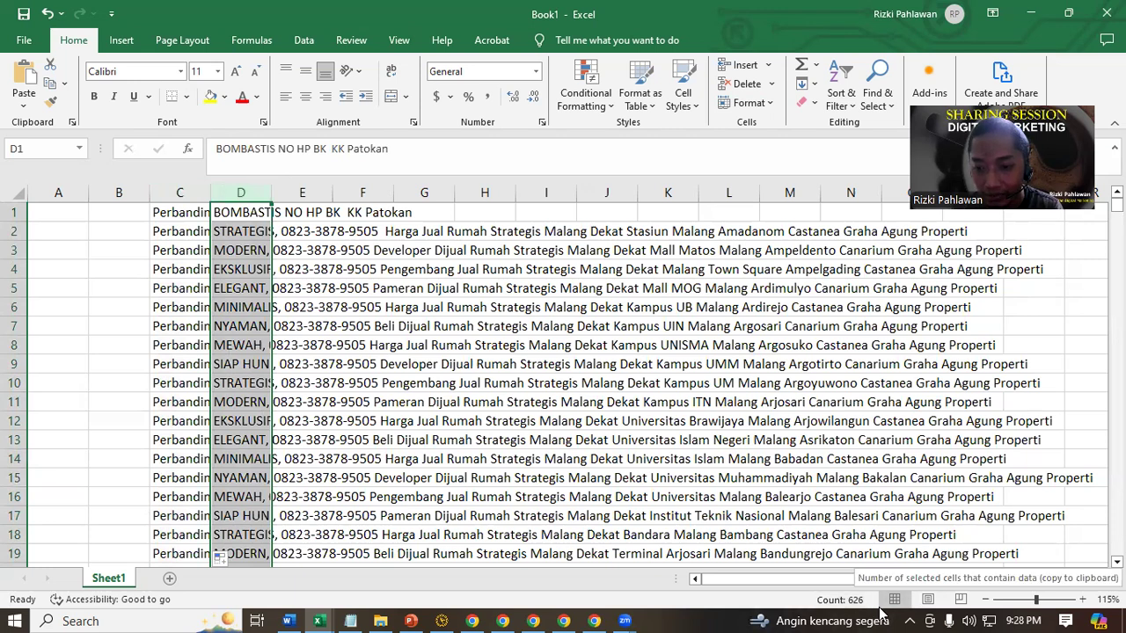
pyautogui.click(186, 191)
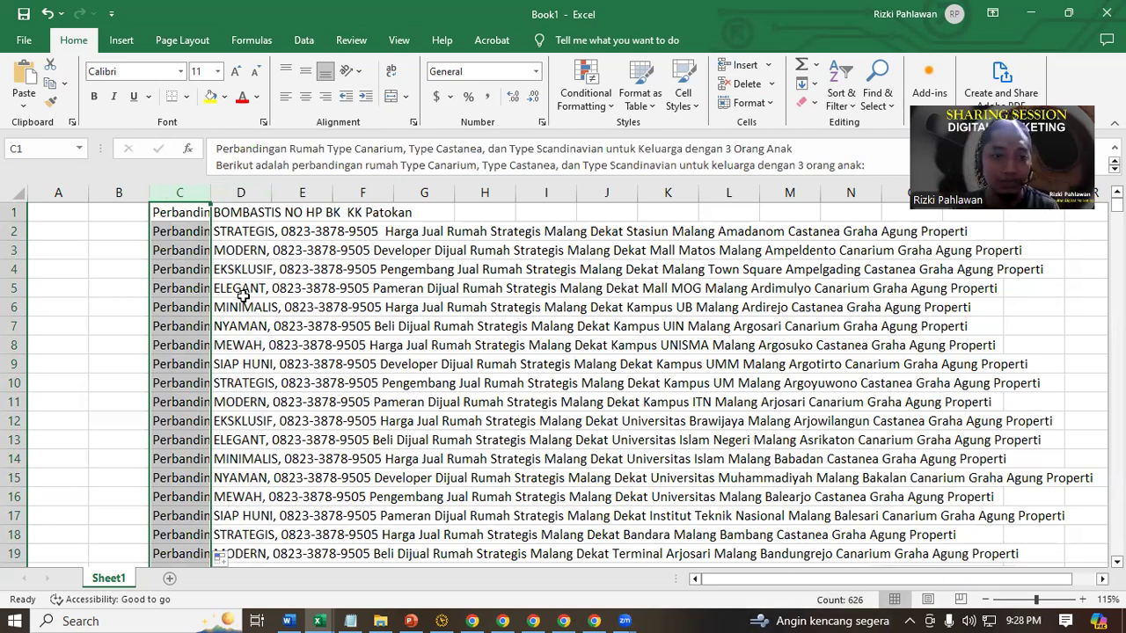
pyautogui.click(252, 215)
pyautogui.hotkey('ctrl', 'Down')
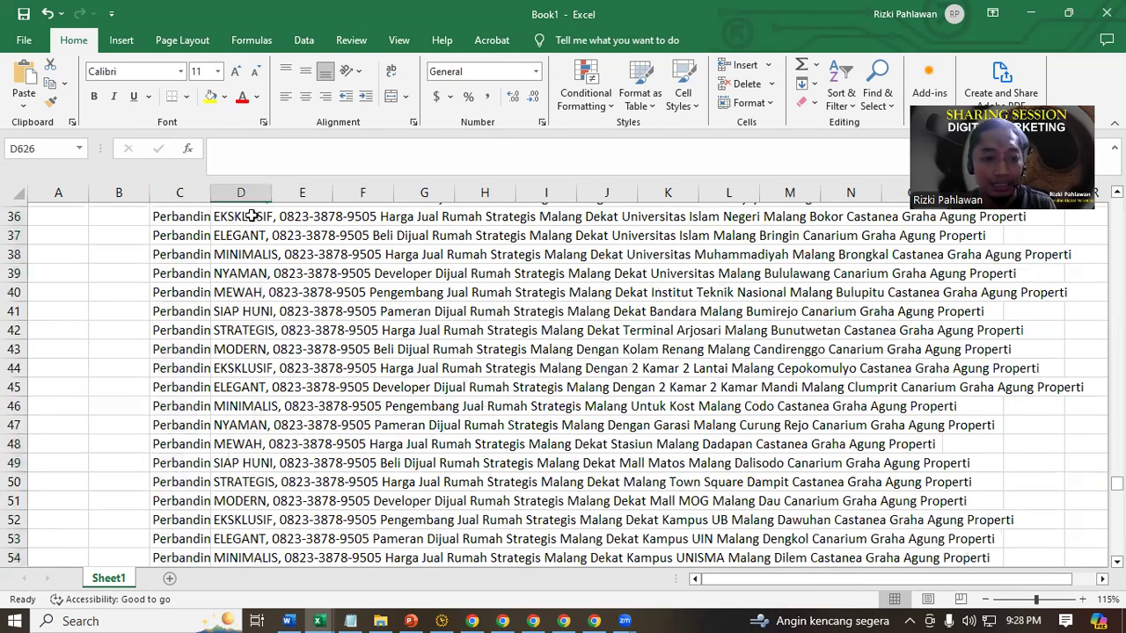
pyautogui.hotkey('ctrl', 'Up')
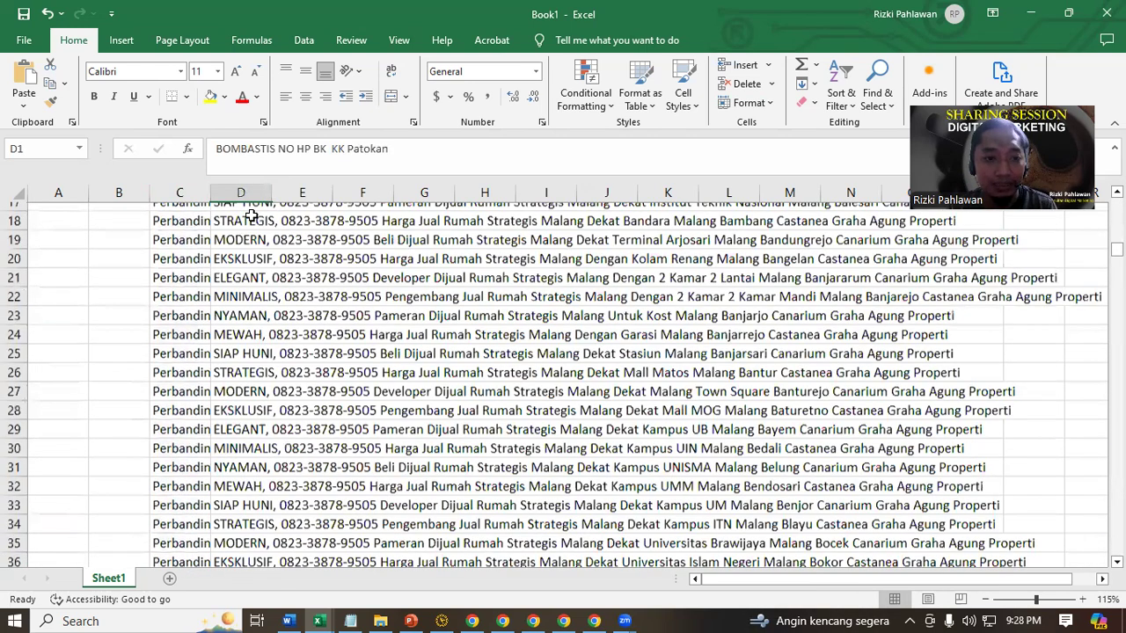
pyautogui.press('Down')
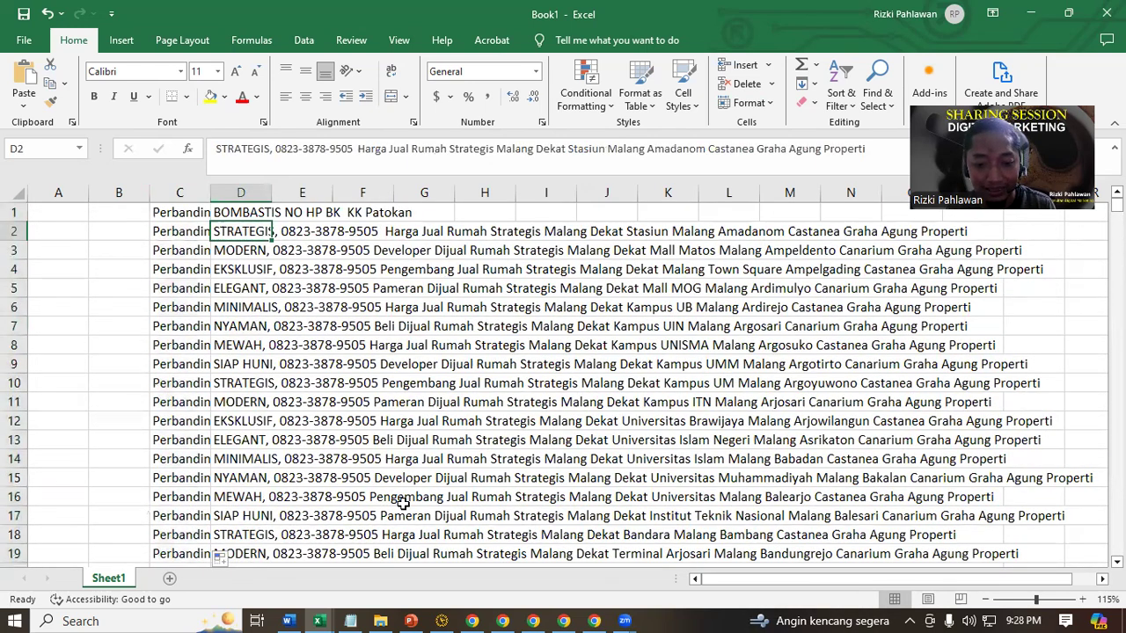
pyautogui.moveTo(314, 613)
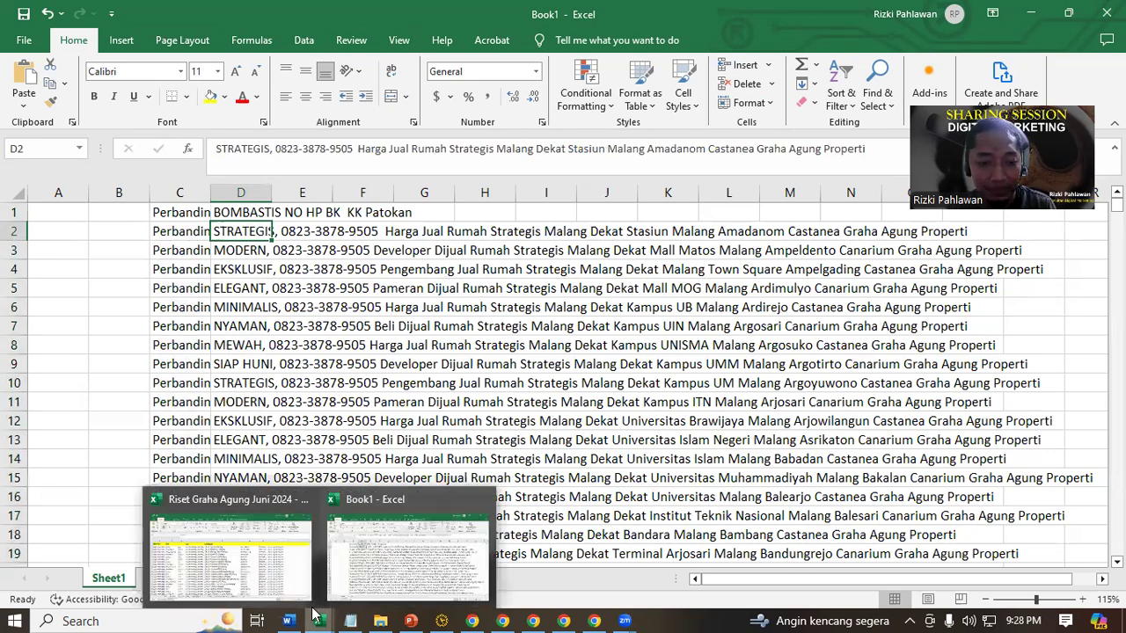
# Step: Copy the filled range of columns C and D in Book1, from row 1 down to row 626
pyautogui.click(297, 556)
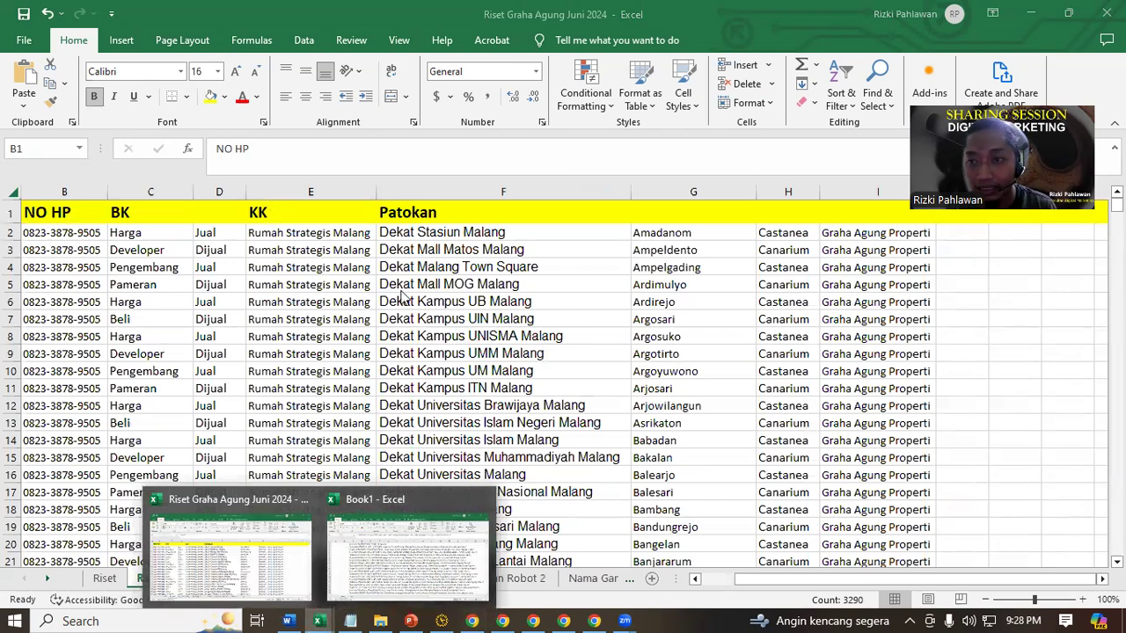
pyautogui.click(1023, 7)
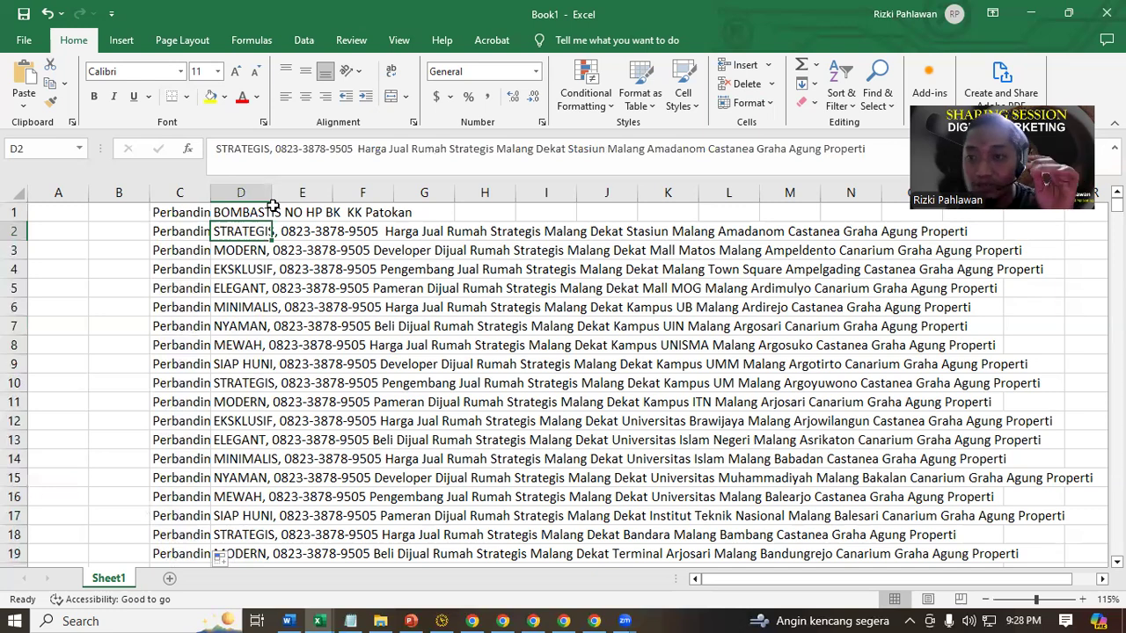
pyautogui.click(197, 212)
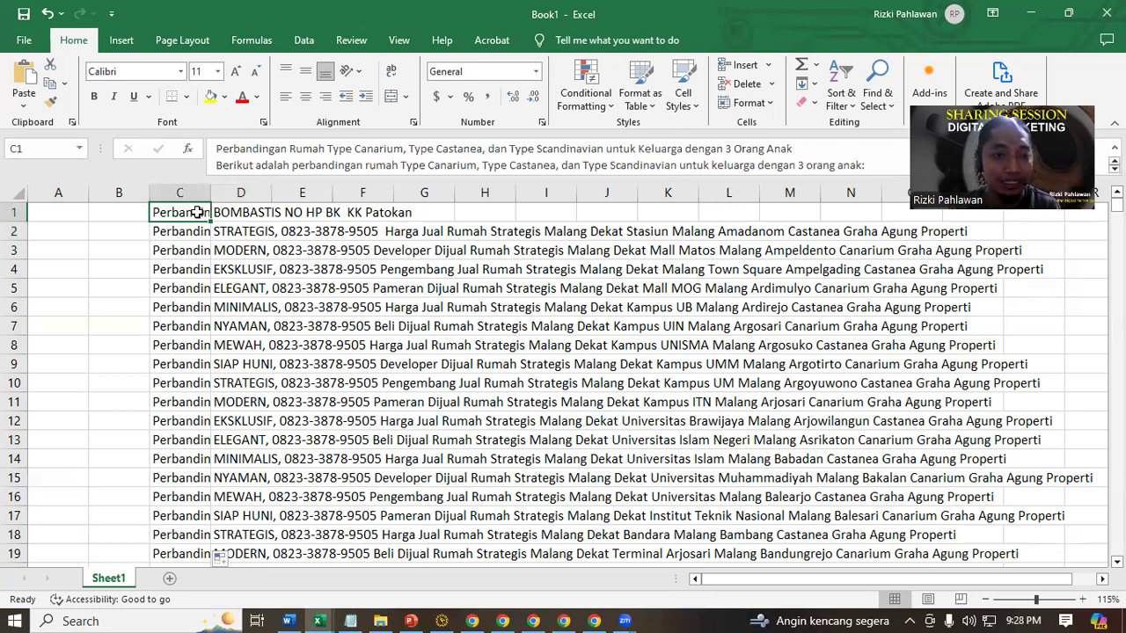
pyautogui.hotkey('shift', 'Right')
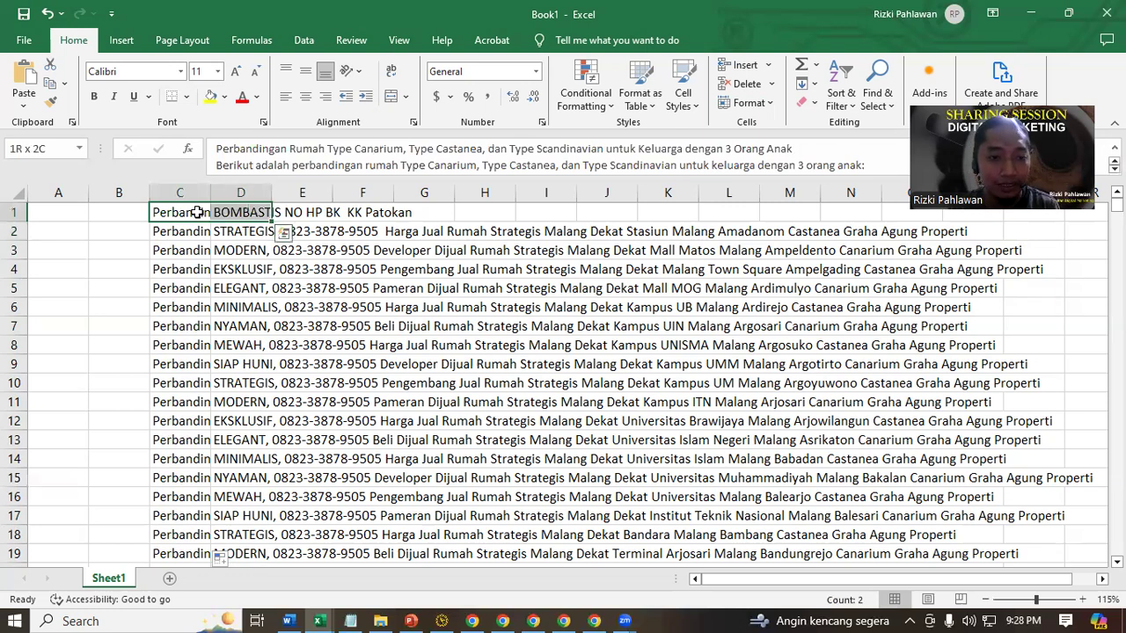
pyautogui.hotkey('ctrl', 'shift', 'Down')
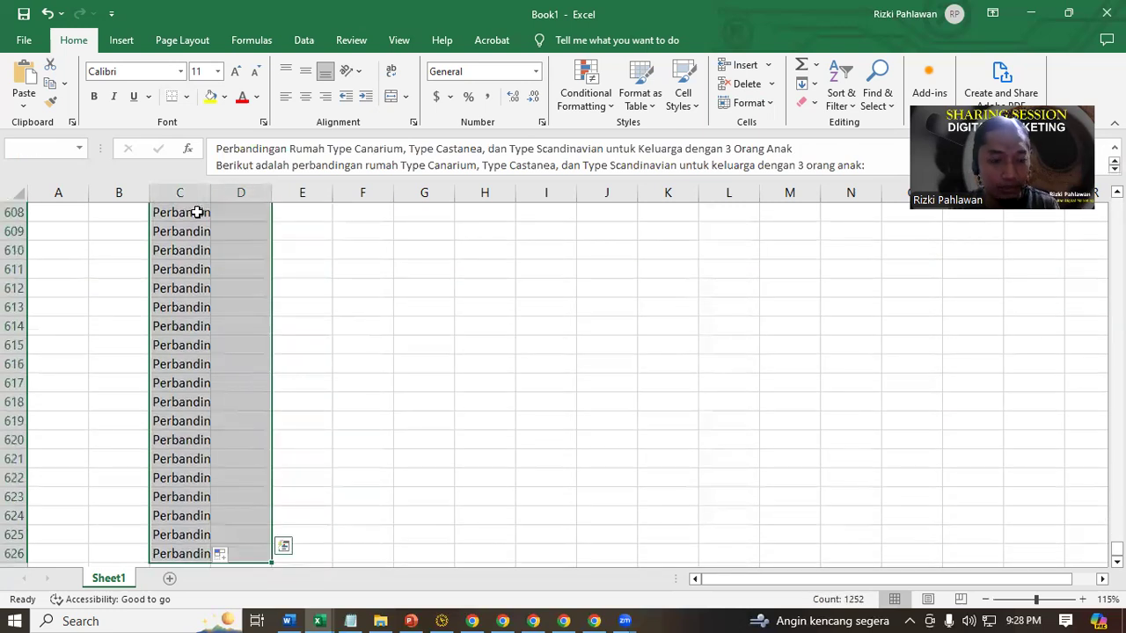
pyautogui.hotkey('ctrl', 'c')
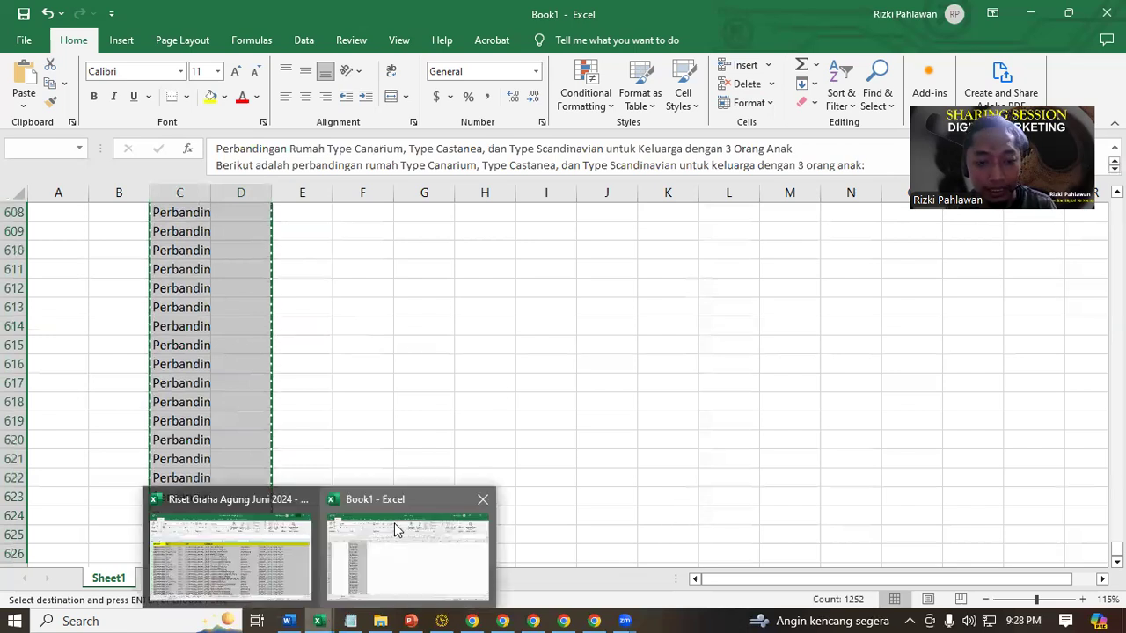
# Step: Switch to the Untitled spreadsheet in Google Sheets, add a new sheet, and select cell B1 in it
pyautogui.click(467, 614)
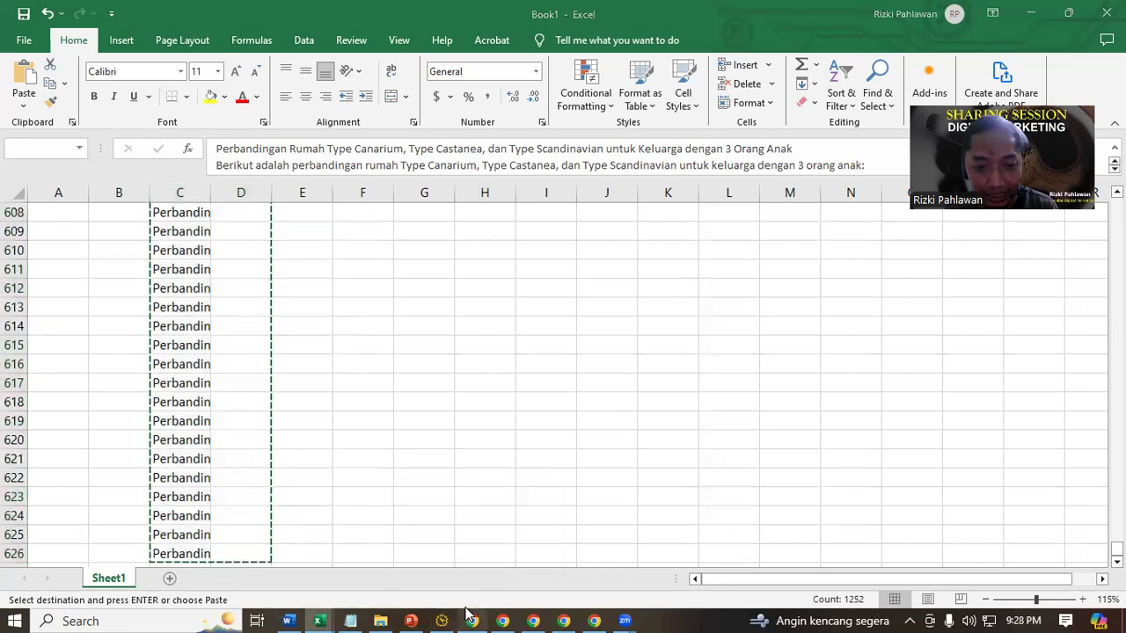
pyautogui.click(596, 619)
pyautogui.click(92, 385)
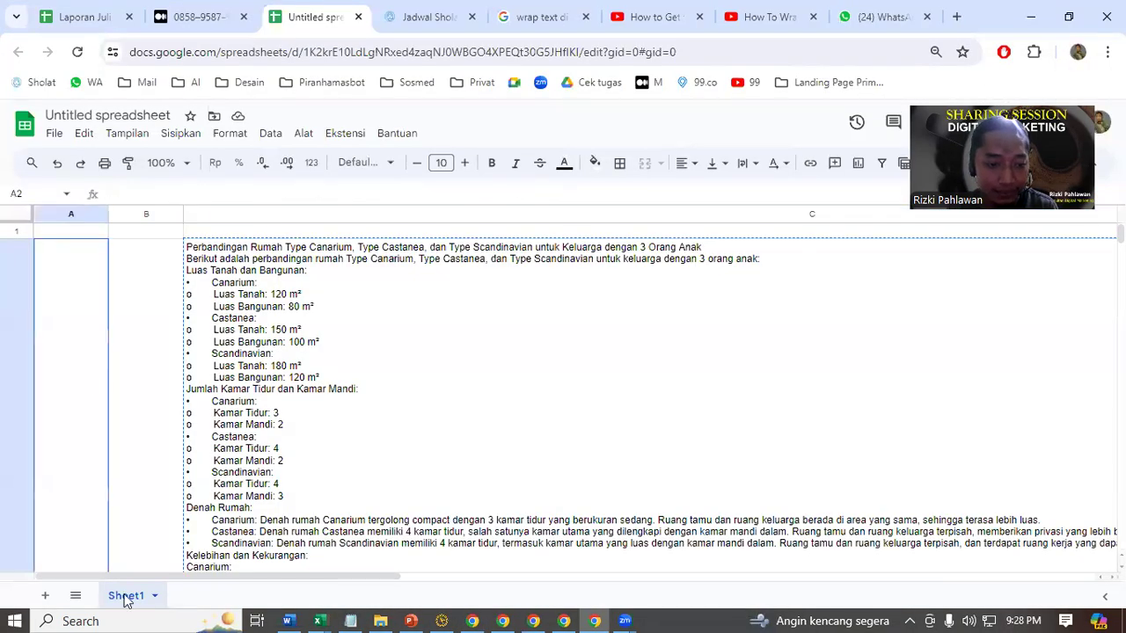
pyautogui.rightClick(125, 598)
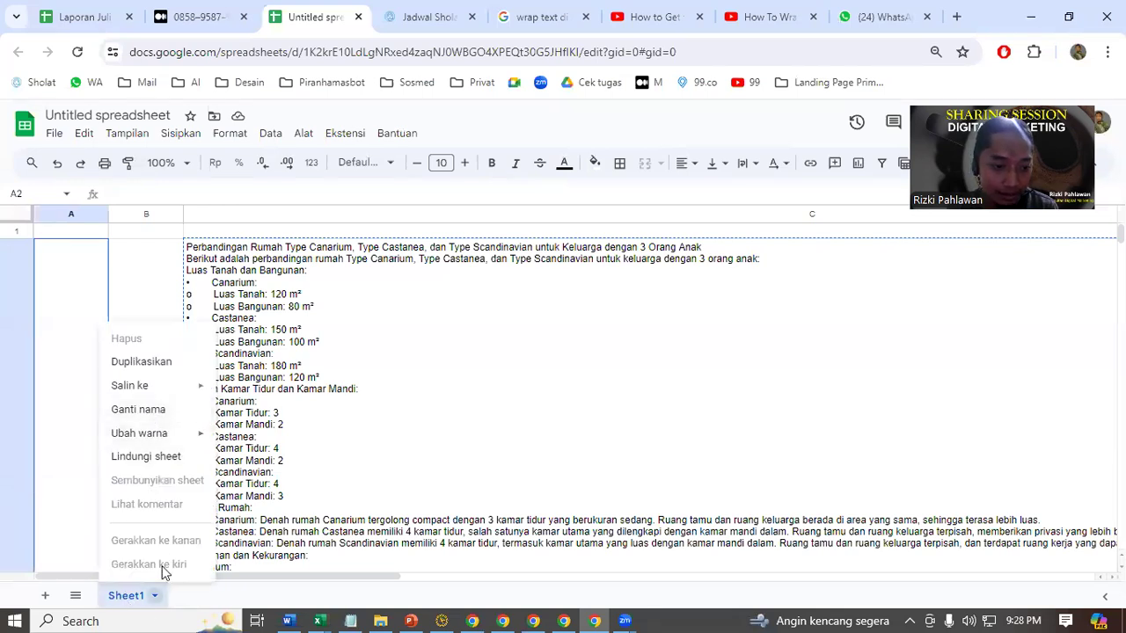
pyautogui.click(44, 595)
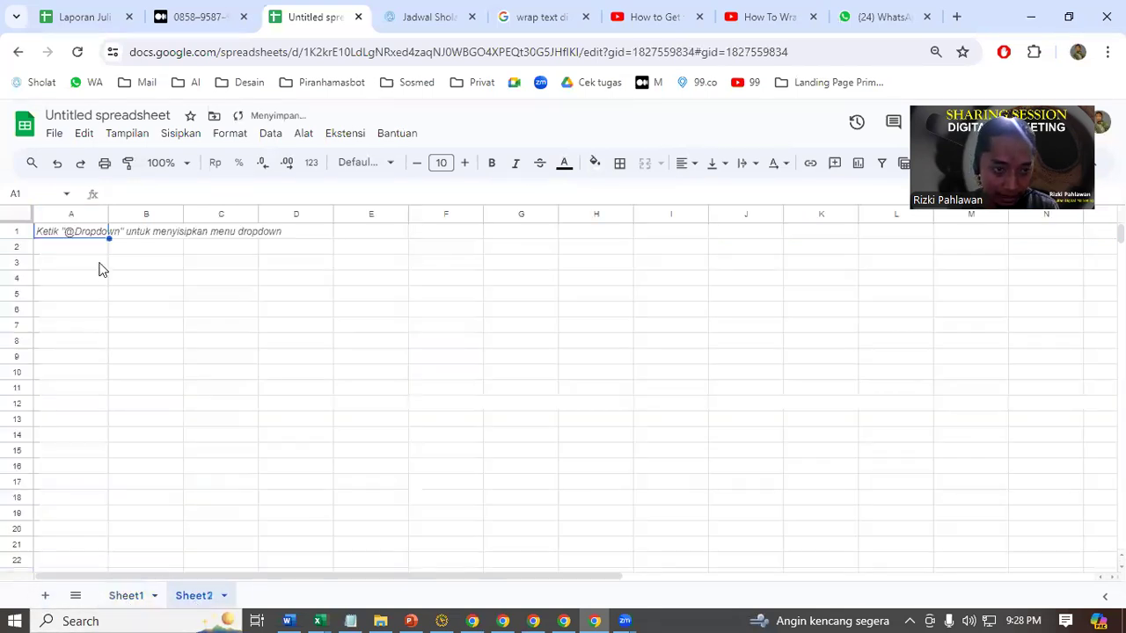
pyautogui.click(145, 232)
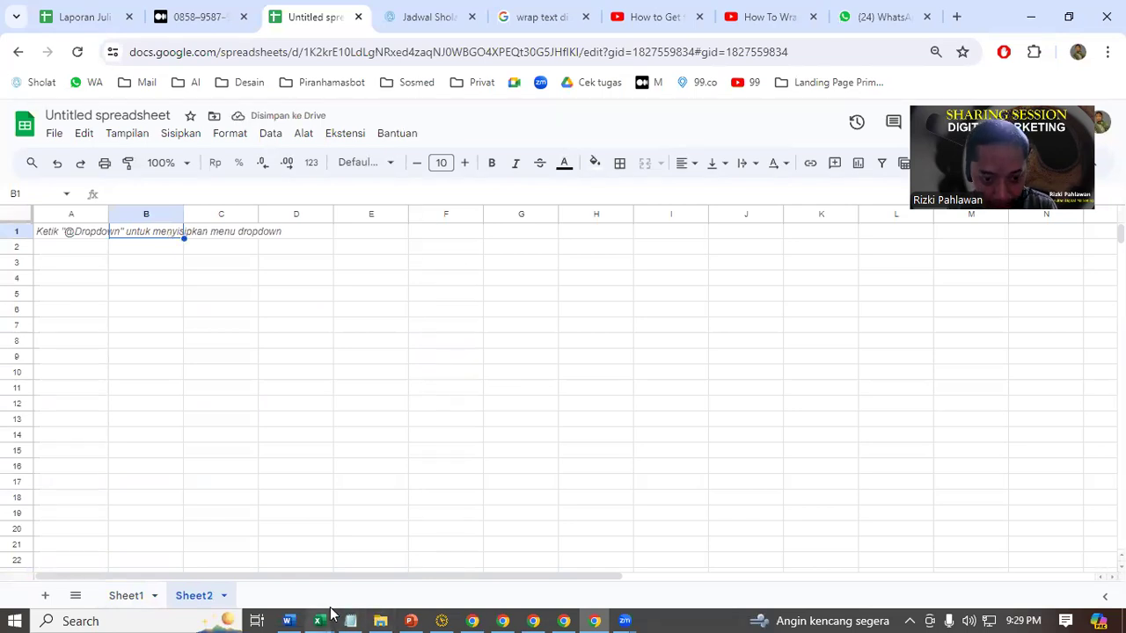
pyautogui.moveTo(329, 610)
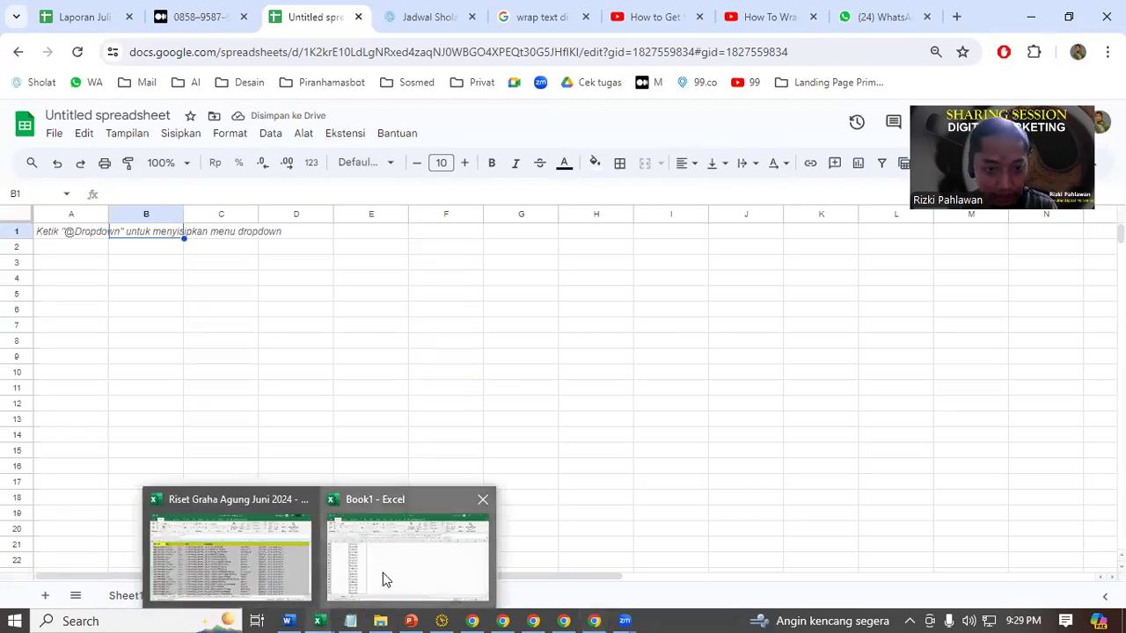
pyautogui.click(357, 531)
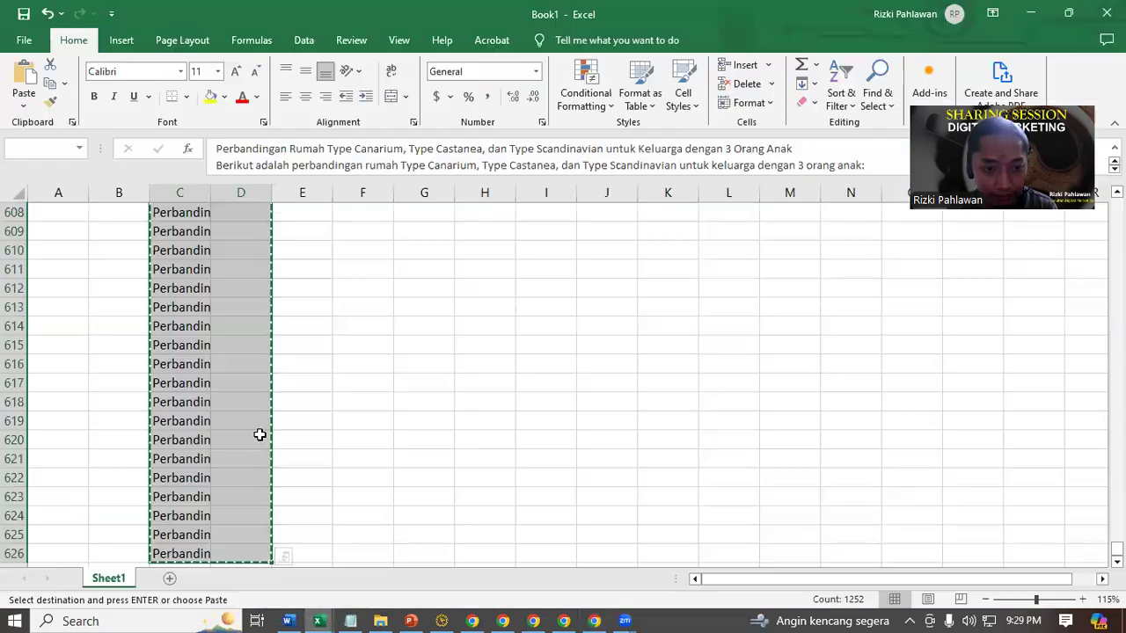
pyautogui.rightClick(181, 345)
pyautogui.click(873, 50)
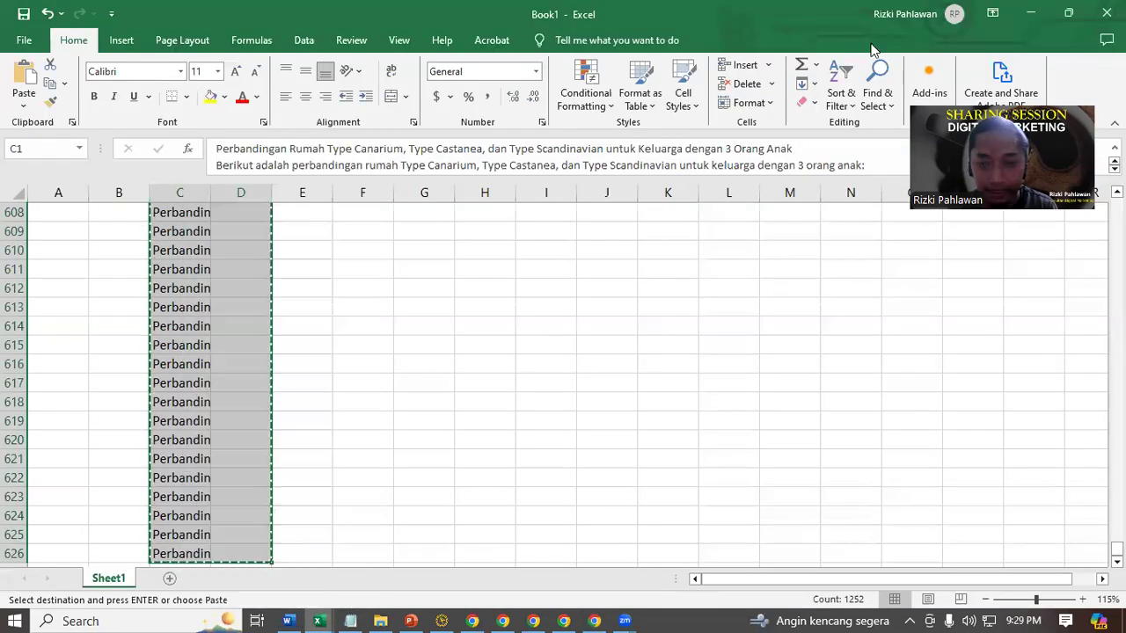
pyautogui.scroll(20, 319, 276)
pyautogui.hotkey('alt', 'Tab')
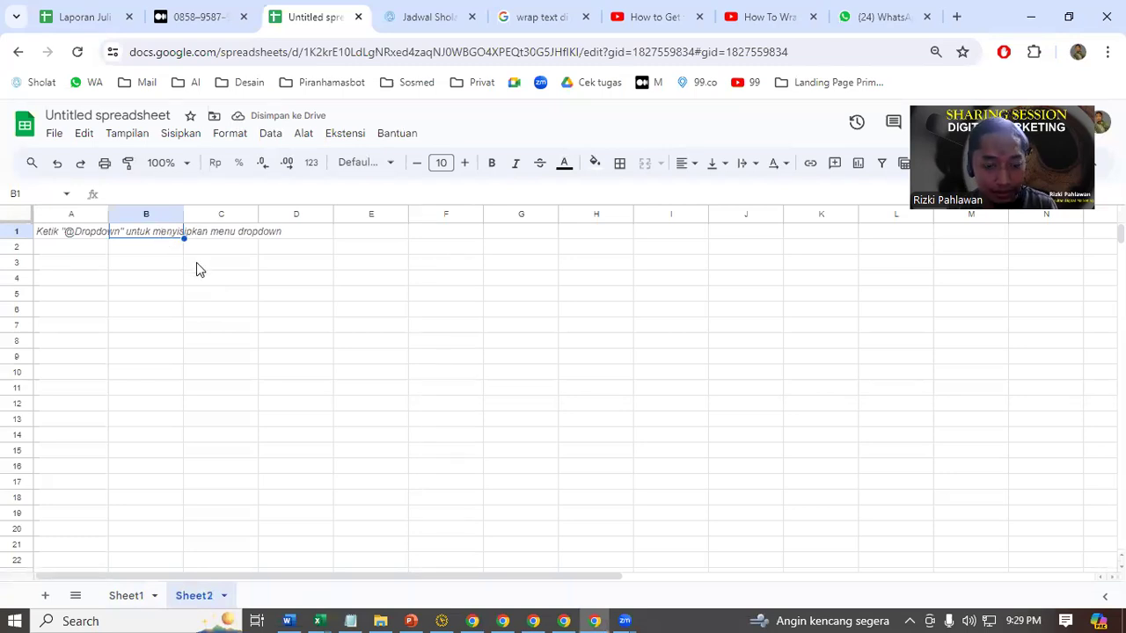
# Step: Copy only the promotional text in column C of Book1, rows 1 to 626, and paste it into Google Sheets from B1 of Sheet2
pyautogui.hotkey('alt', 'Tab')
pyautogui.click(186, 308)
pyautogui.hotkey('ctrl', 'Up')
pyautogui.hotkey('shift', 'Right')
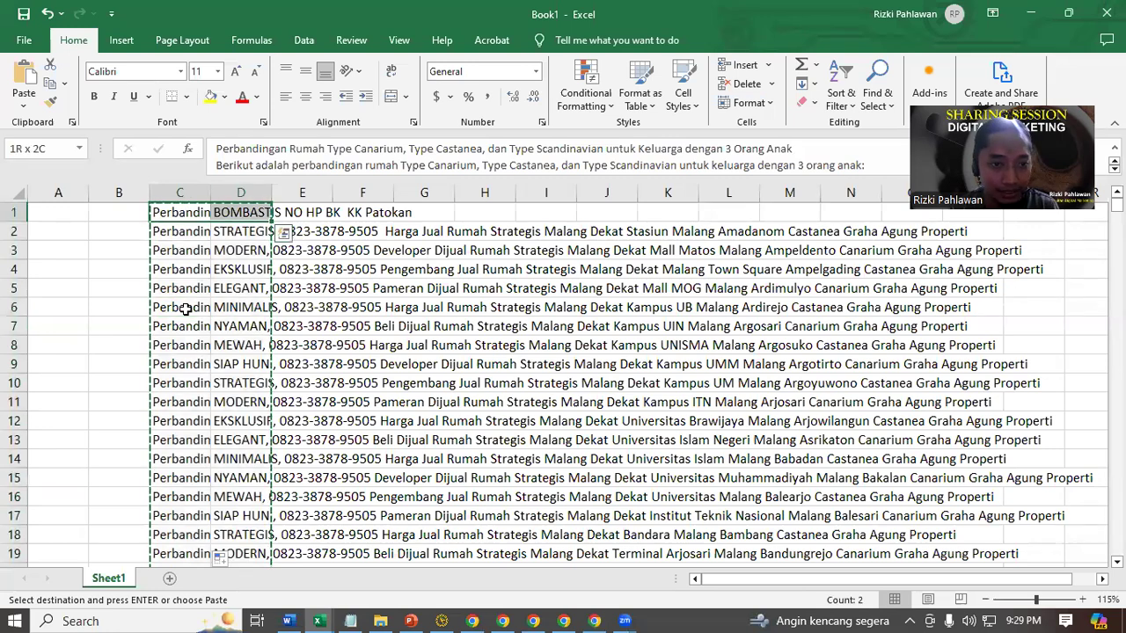
pyautogui.hotkey('shift', 'Left')
pyautogui.hotkey('ctrl', 'shift', 'Down')
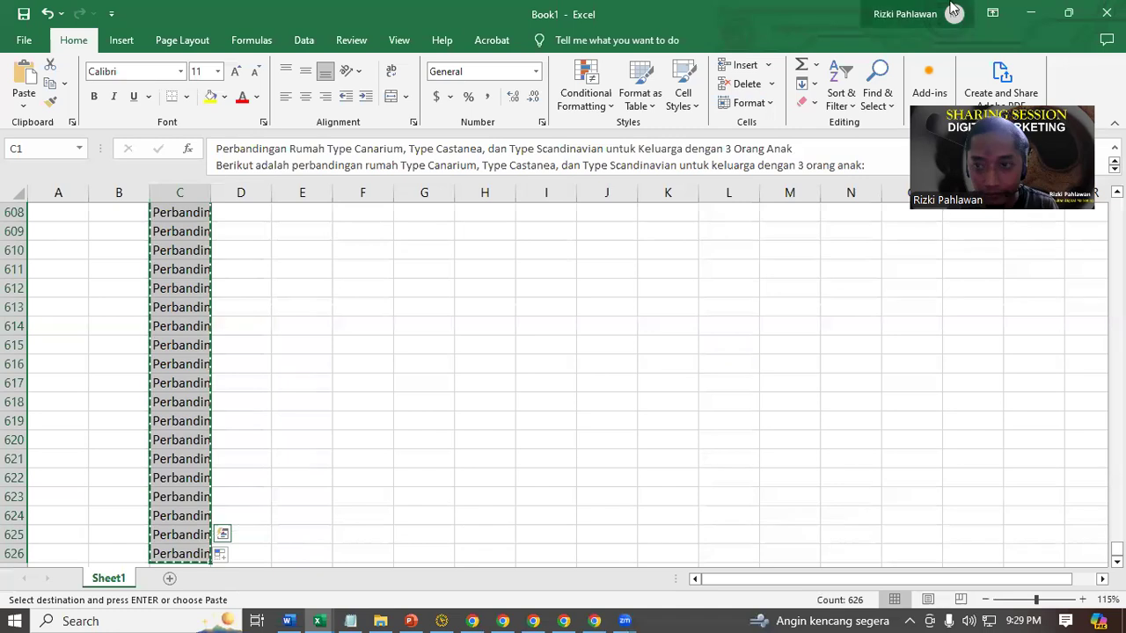
pyautogui.click(1034, 12)
pyautogui.hotkey('ctrl', 'v')
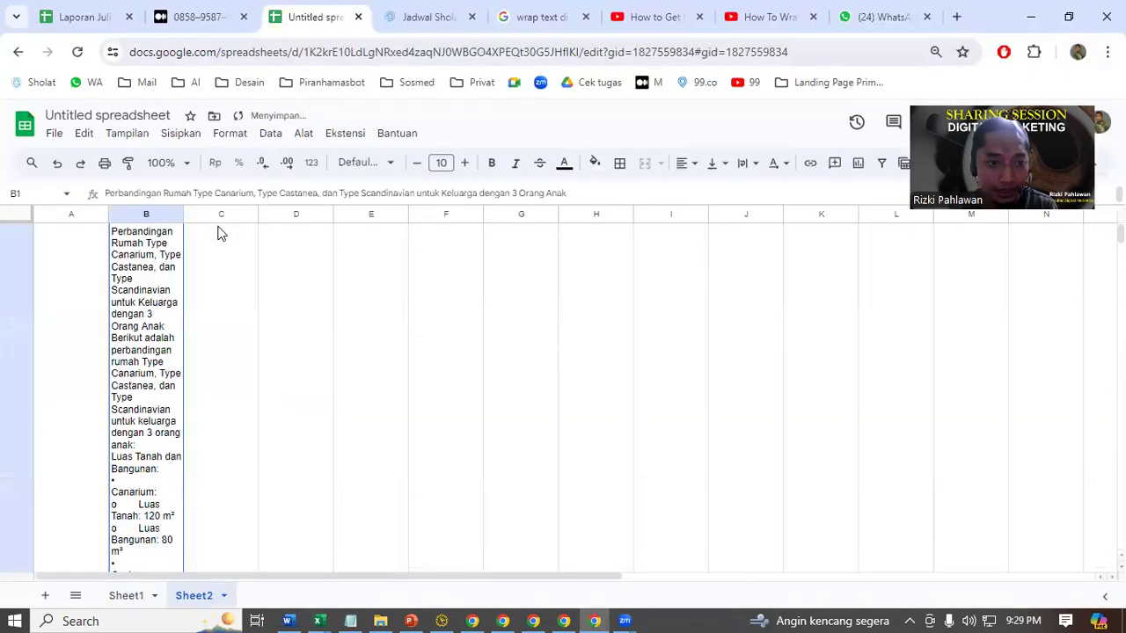
# Step: Examine how the pasted promotional text fills the cells and rows of column B in Sheet2
pyautogui.scroll(-5, 211, 396)
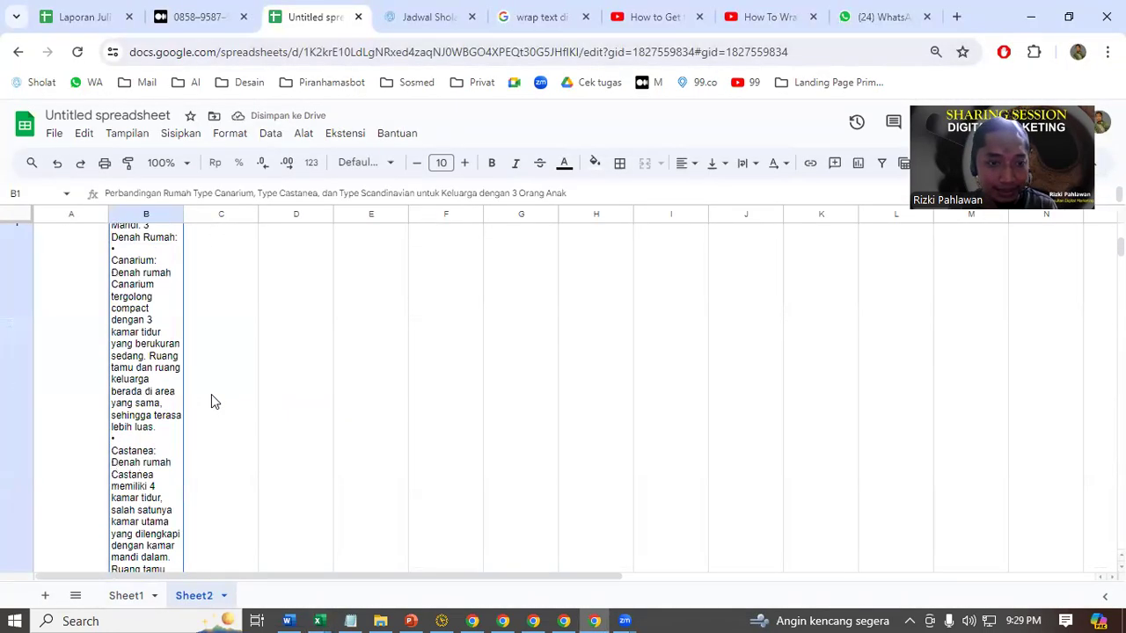
pyautogui.click(185, 214)
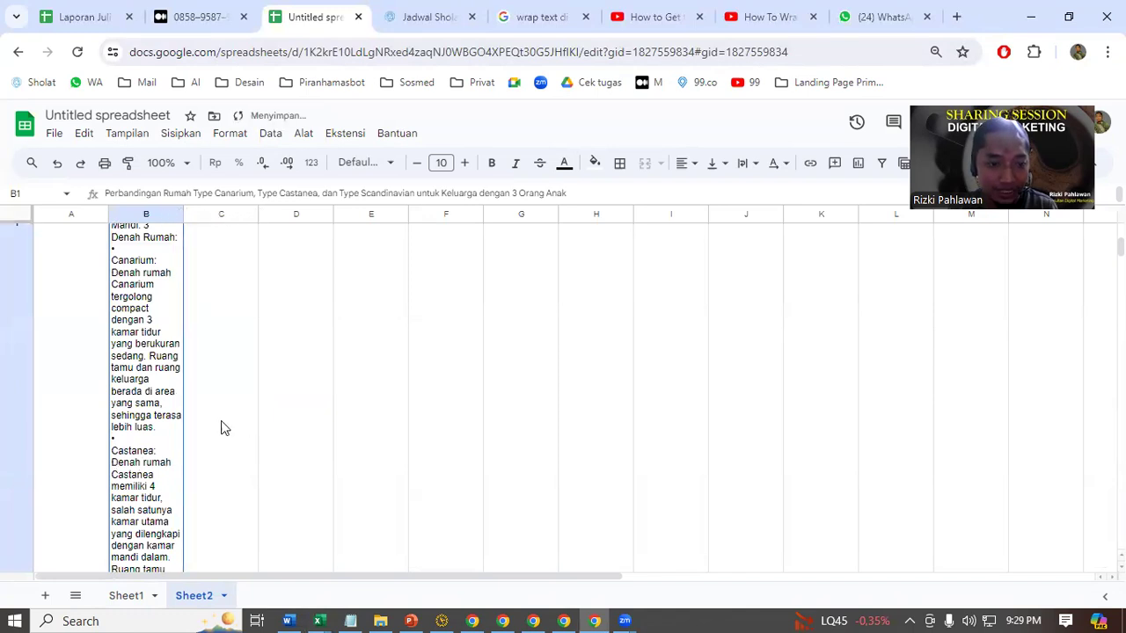
pyautogui.click(271, 349)
pyautogui.hotkey('ctrl', '-')
pyautogui.hotkey('ctrl', '-')
pyautogui.hotkey('ctrl', '-')
pyautogui.hotkey('ctrl', '-')
pyautogui.hotkey('ctrl', '-')
pyautogui.hotkey('ctrl', '-')
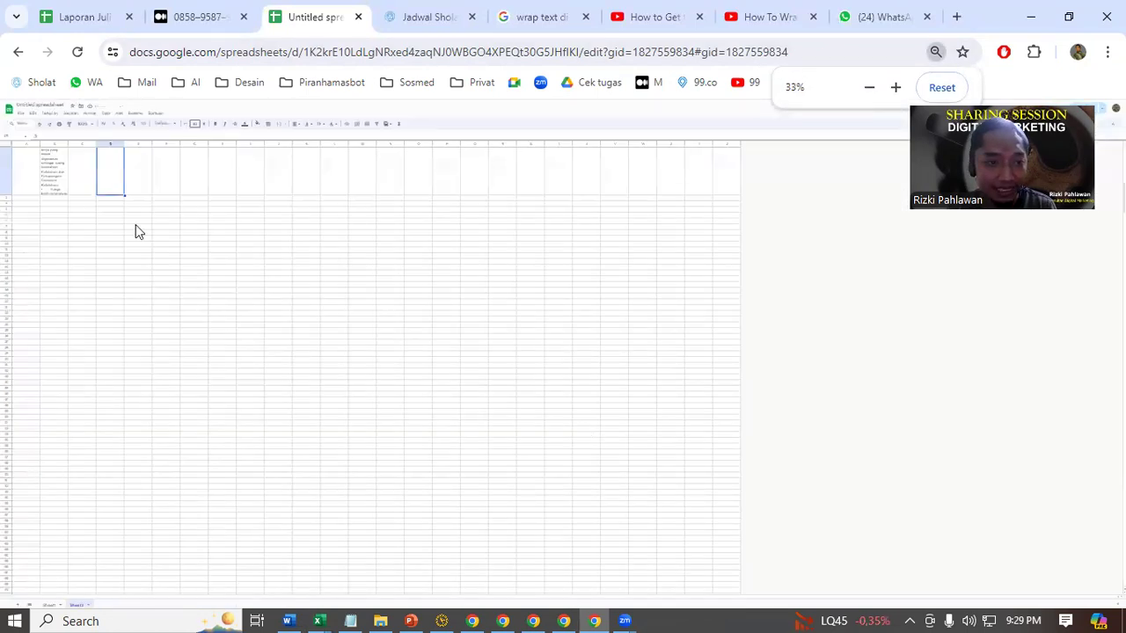
pyautogui.click(135, 225)
pyautogui.click(133, 201)
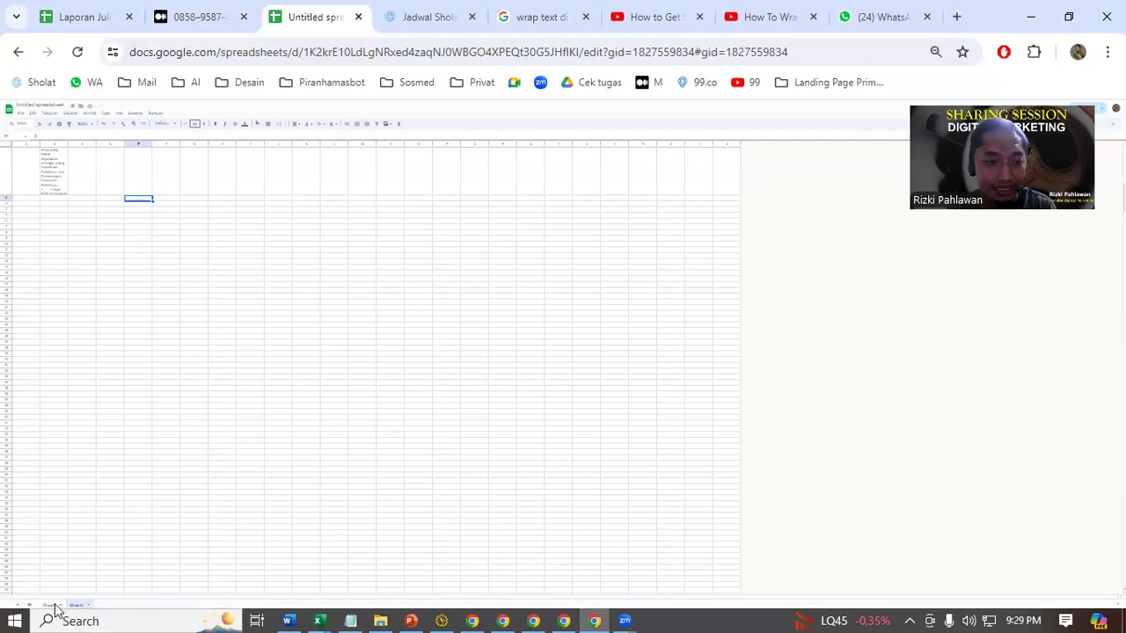
# Step: Open the Laporan Juli spreadsheet and view the list of published article links on sheet 2 at a readable size
pyautogui.click(80, 20)
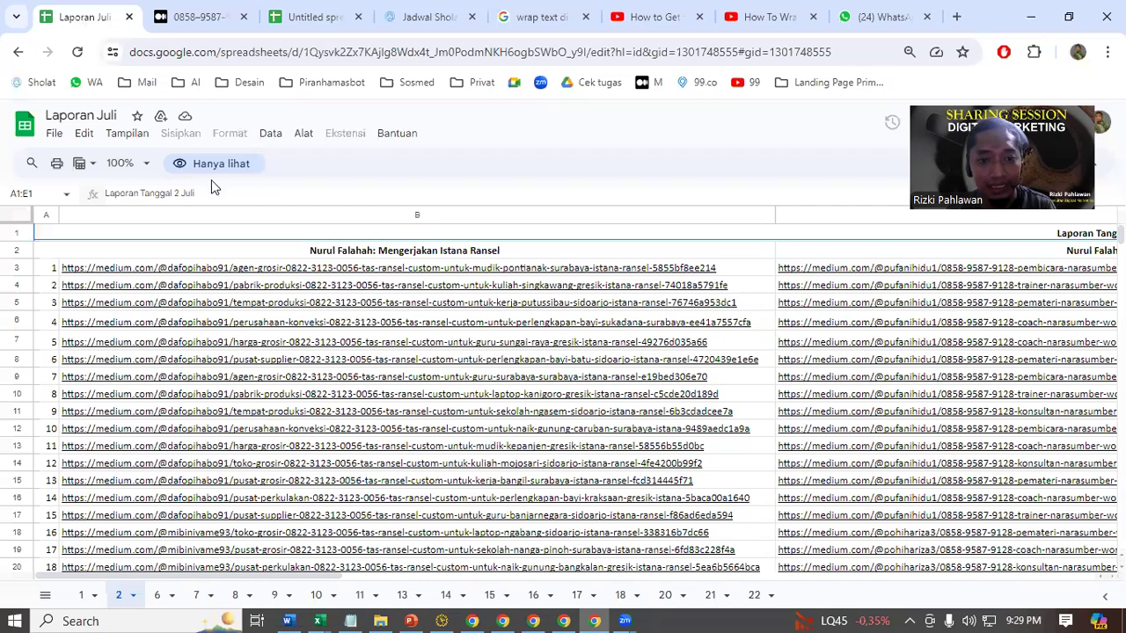
pyautogui.hotkey('ctrl', '+')
pyautogui.hotkey('ctrl', '+')
pyautogui.hotkey('ctrl', '+')
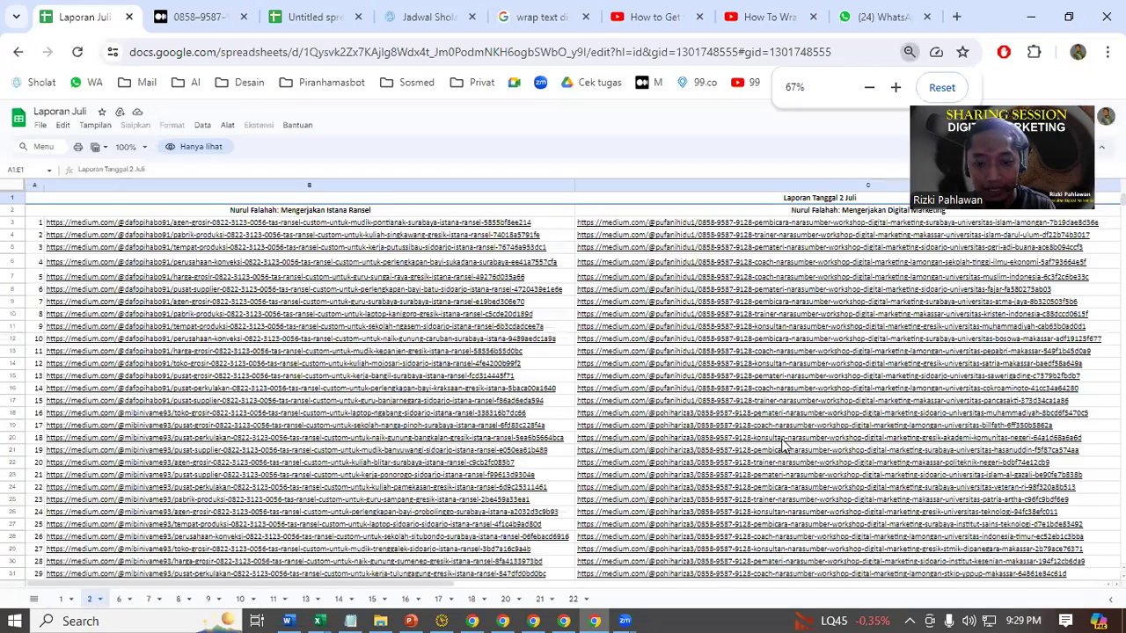
pyautogui.hotkey('ctrl', '+')
pyautogui.hotkey('ctrl', '+')
pyautogui.hotkey('ctrl', '+')
pyautogui.hotkey('ctrl', '+')
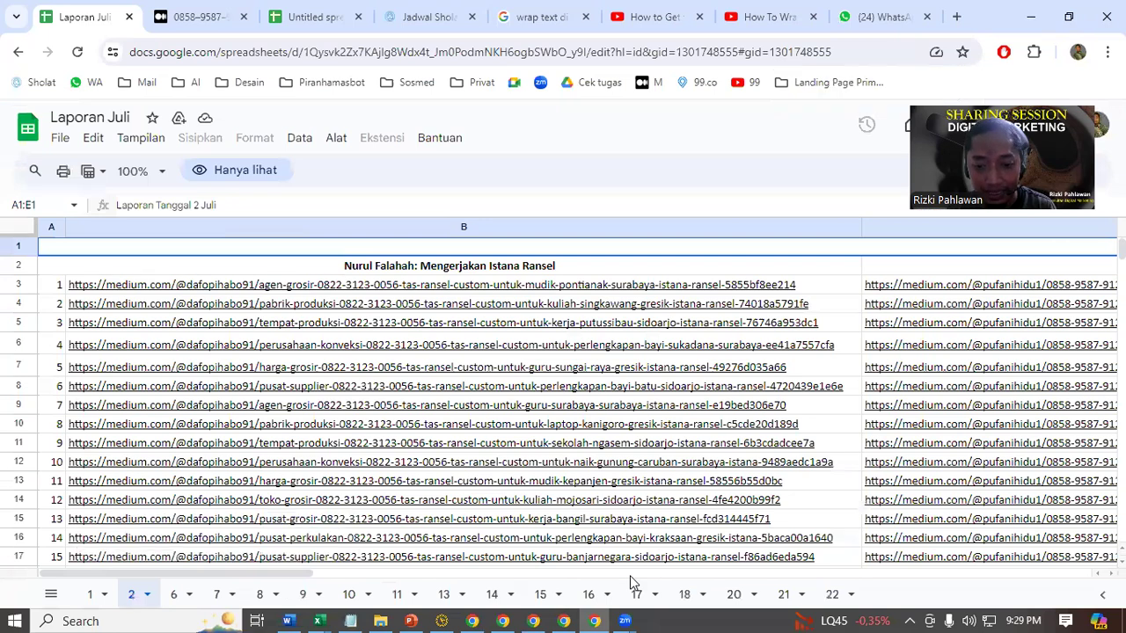
# Step: Open sheet 20 of Laporan Juli and examine its enlarged list of article links from the first row
pyautogui.click(734, 594)
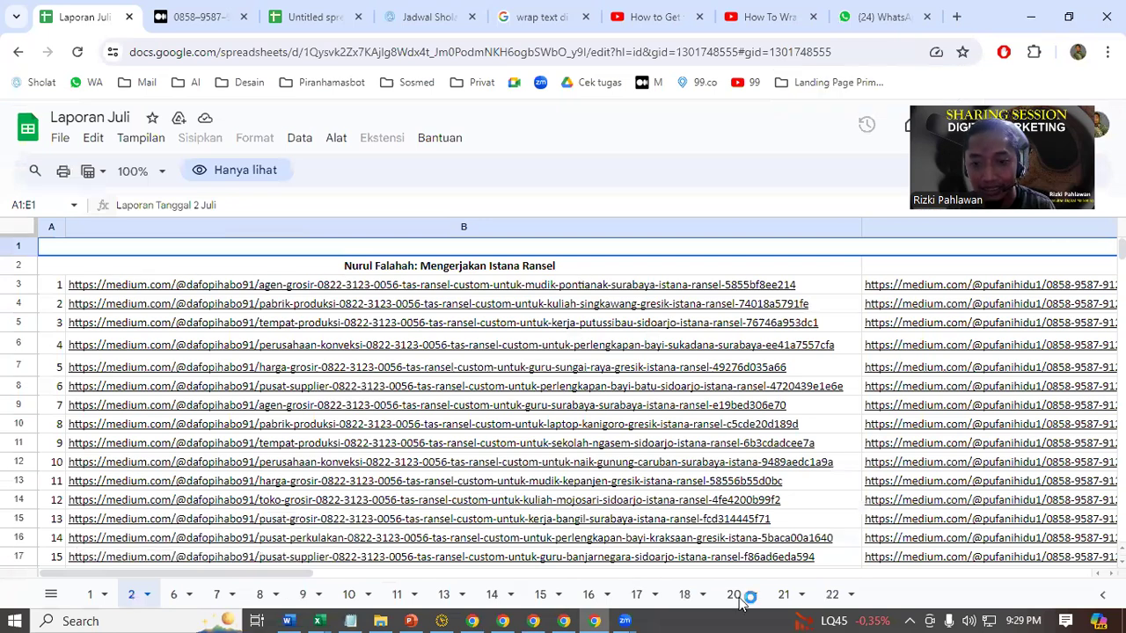
pyautogui.hotkey('ctrl', '+')
pyautogui.hotkey('ctrl', '+')
pyautogui.hotkey('ctrl', '+')
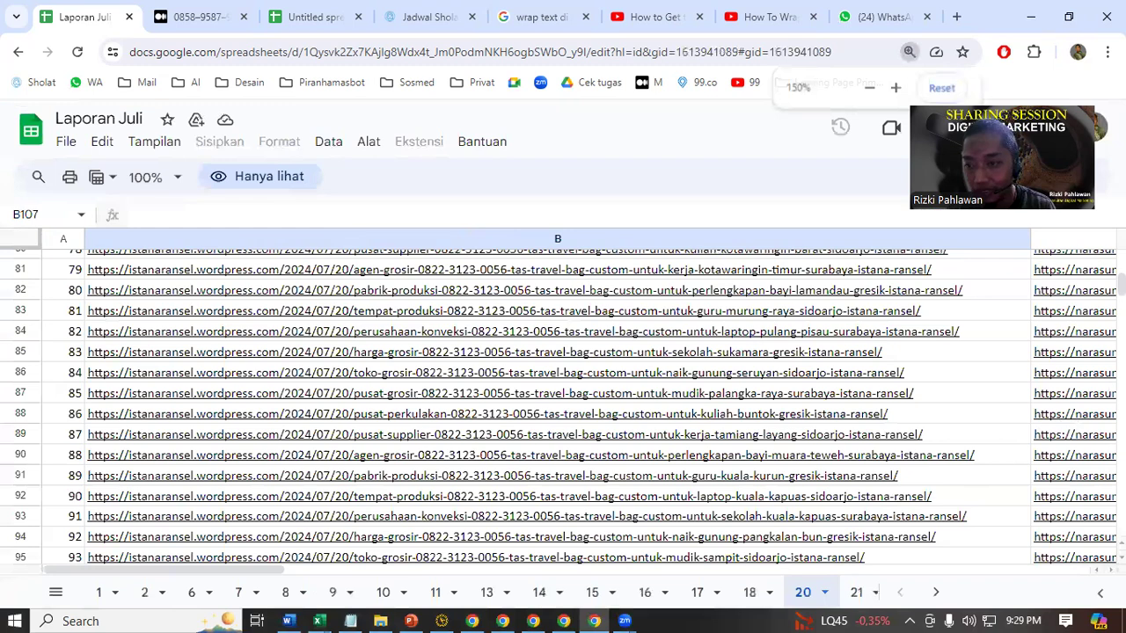
pyautogui.hotkey('ctrl', '-')
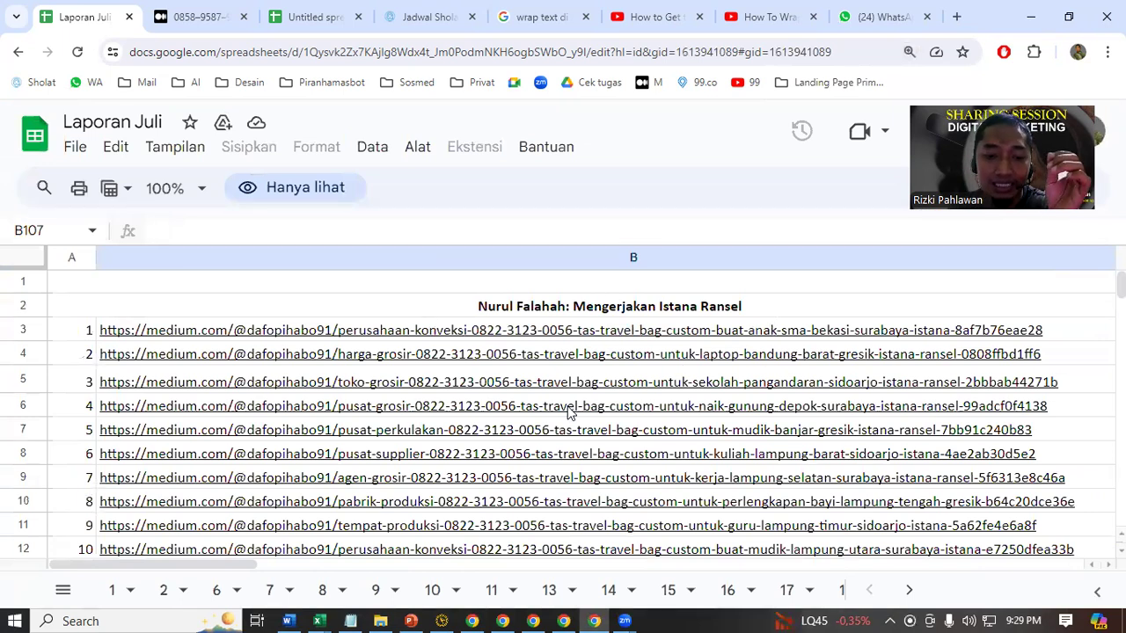
pyautogui.moveTo(370, 538)
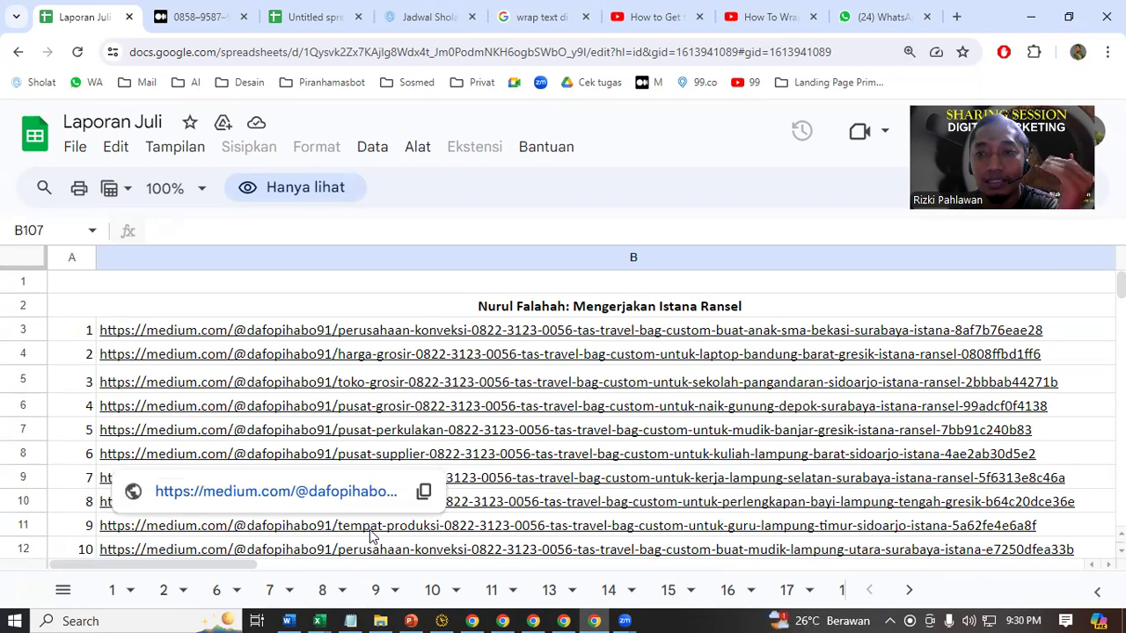